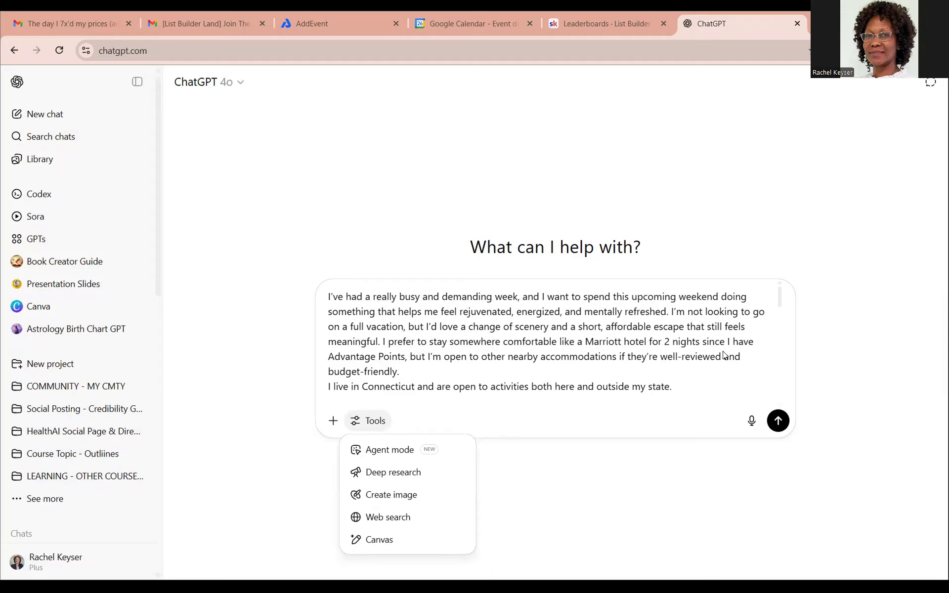
Step: Collapse the chat sidebar and show the tools available for the prompt
{"action": "left_click", "coordinate": [137, 82]}
{"action": "left_click", "coordinate": [138, 82]}
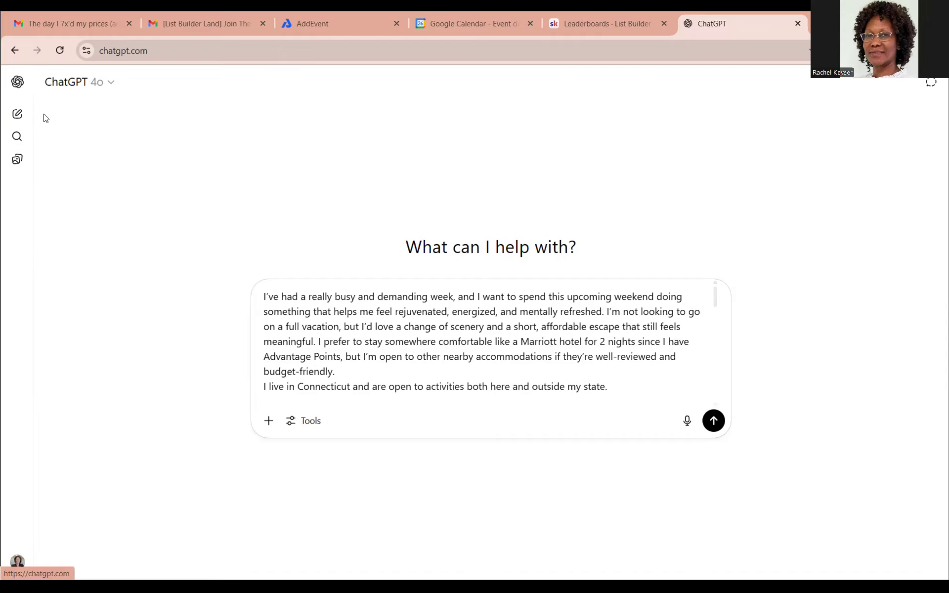
{"action": "left_click", "coordinate": [291, 425]}
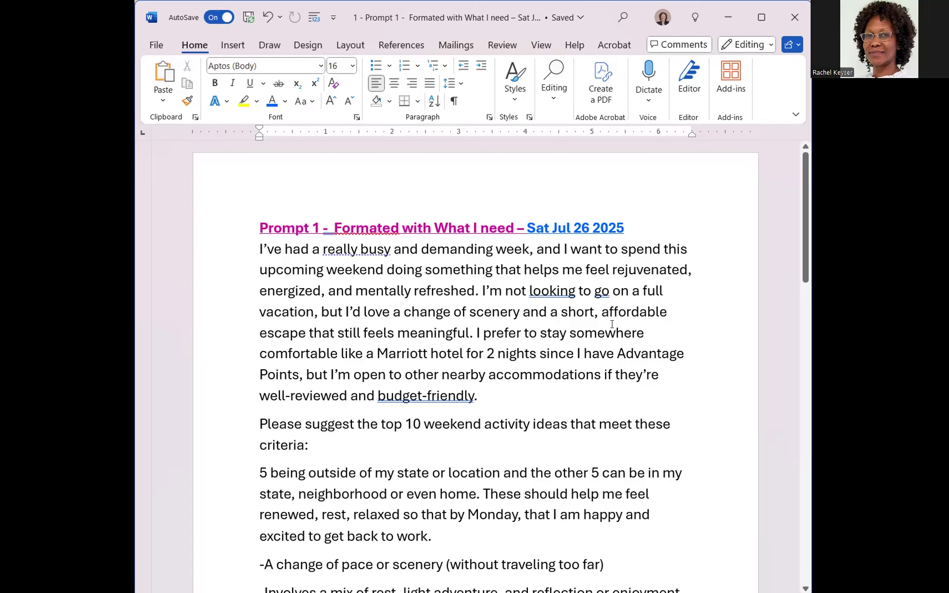
Step: In the Word prompt document, split the opening text into separate paragraphs starting at "I'm not looking" and "I prefer to stay"
{"action": "scroll", "coordinate": [612, 324], "scroll_direction": "down", "scroll_amount": 13}
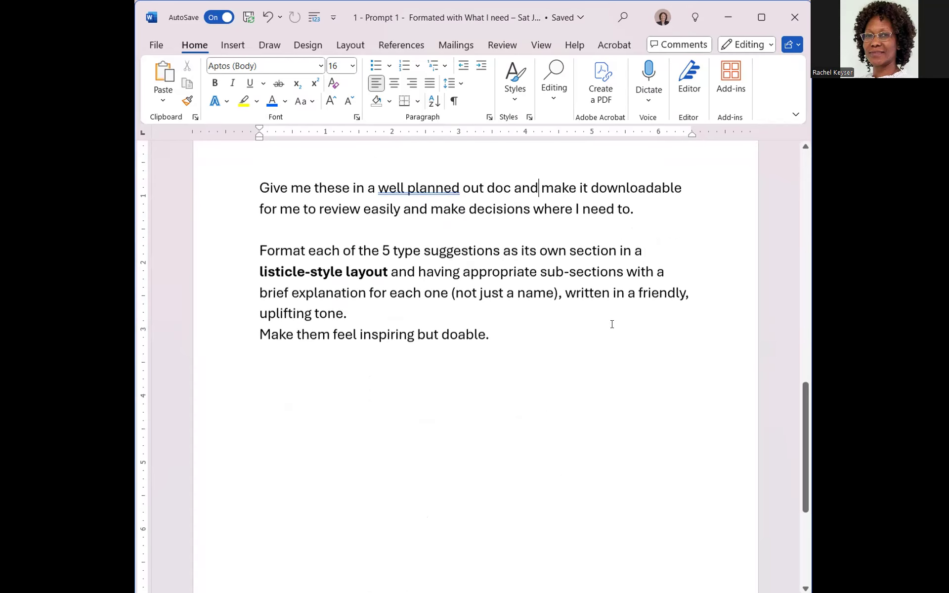
{"action": "scroll", "coordinate": [612, 324], "scroll_direction": "up", "scroll_amount": 8}
{"action": "scroll", "coordinate": [611, 324], "scroll_direction": "up", "scroll_amount": 5}
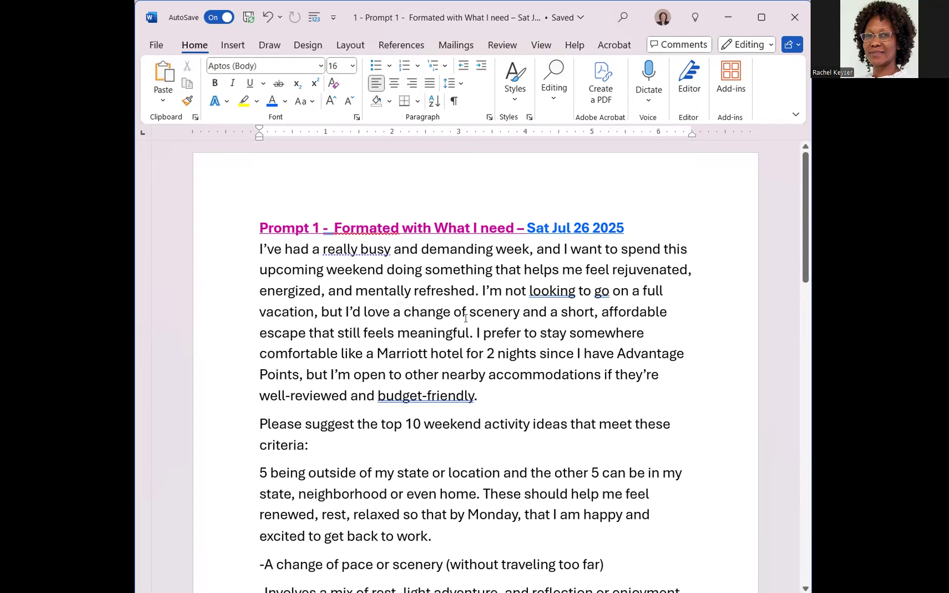
{"action": "scroll", "coordinate": [466, 318], "scroll_direction": "down", "scroll_amount": 2}
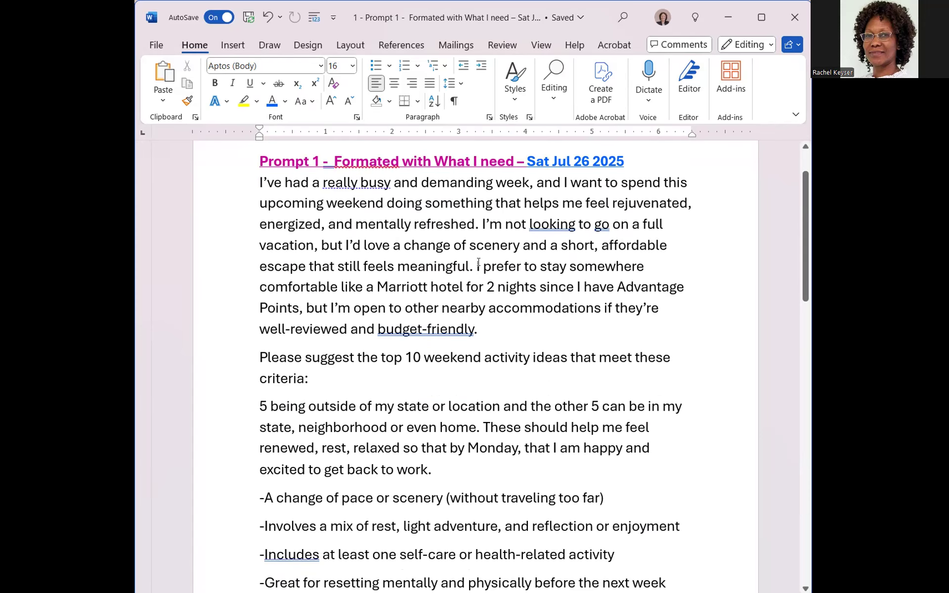
{"action": "left_click", "coordinate": [478, 264]}
{"action": "key", "text": "Return"}
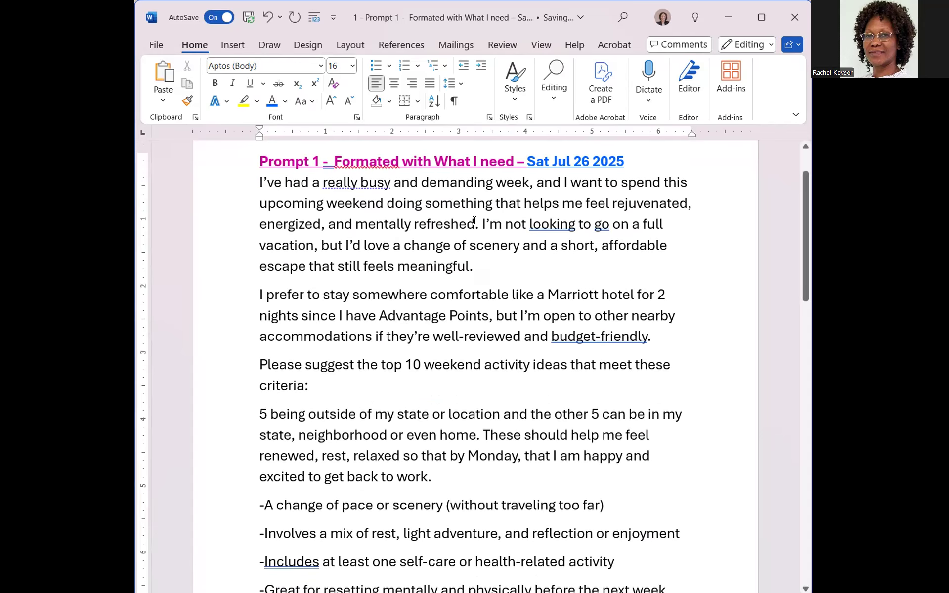
{"action": "left_click", "coordinate": [481, 224]}
{"action": "key", "text": "Return"}
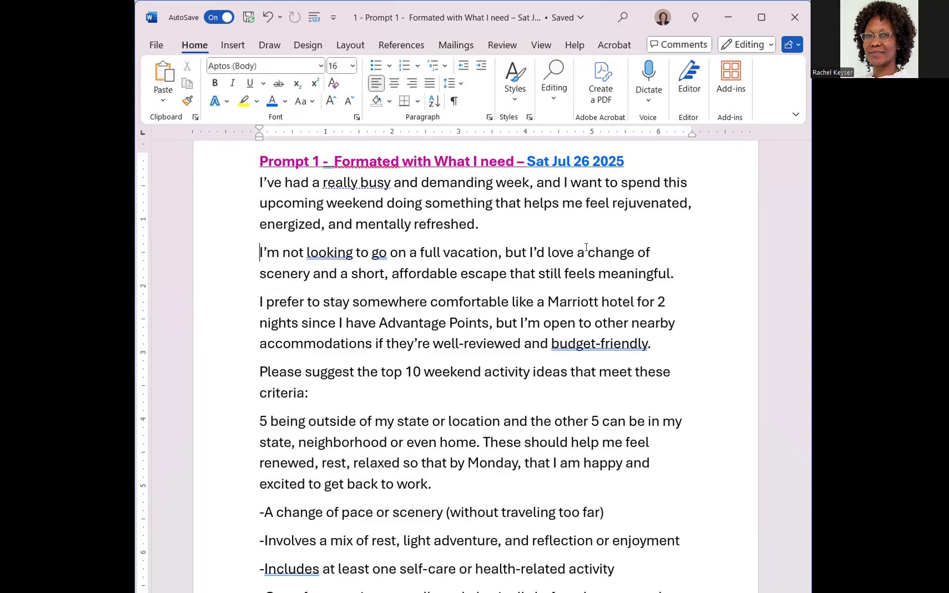
Step: Read the request for the top 10 weekend ideas and select the criteria lines from "A change of pace" through the booking line
{"action": "scroll", "coordinate": [445, 292], "scroll_direction": "down", "scroll_amount": 1}
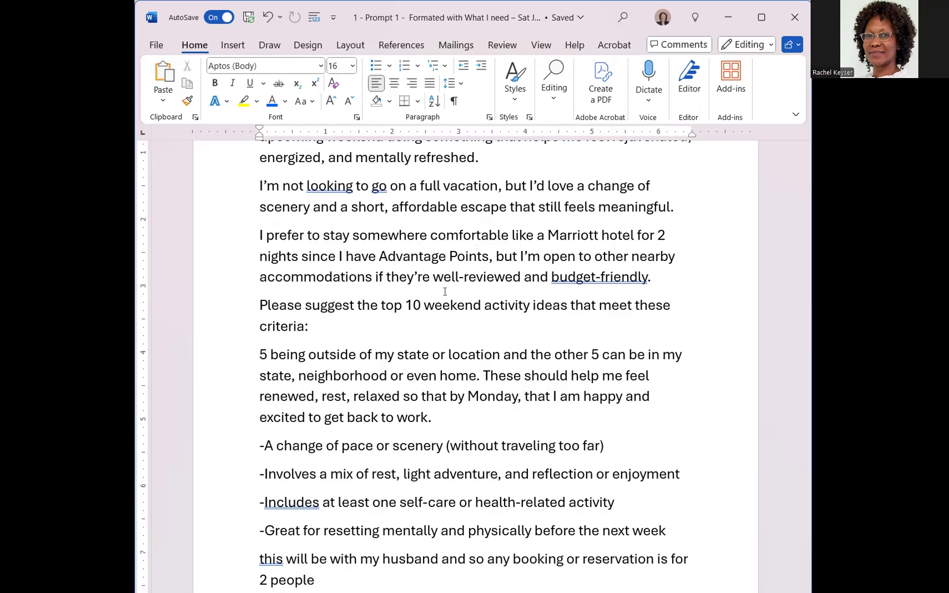
{"action": "scroll", "coordinate": [445, 291], "scroll_direction": "down", "scroll_amount": 2}
{"action": "scroll", "coordinate": [444, 291], "scroll_direction": "down", "scroll_amount": 5}
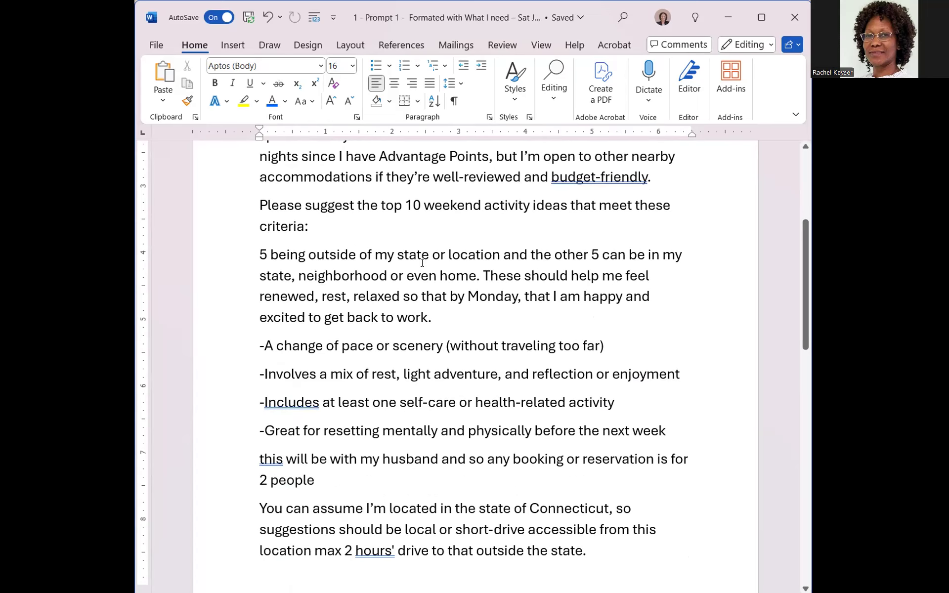
{"action": "scroll", "coordinate": [422, 262], "scroll_direction": "down", "scroll_amount": 2}
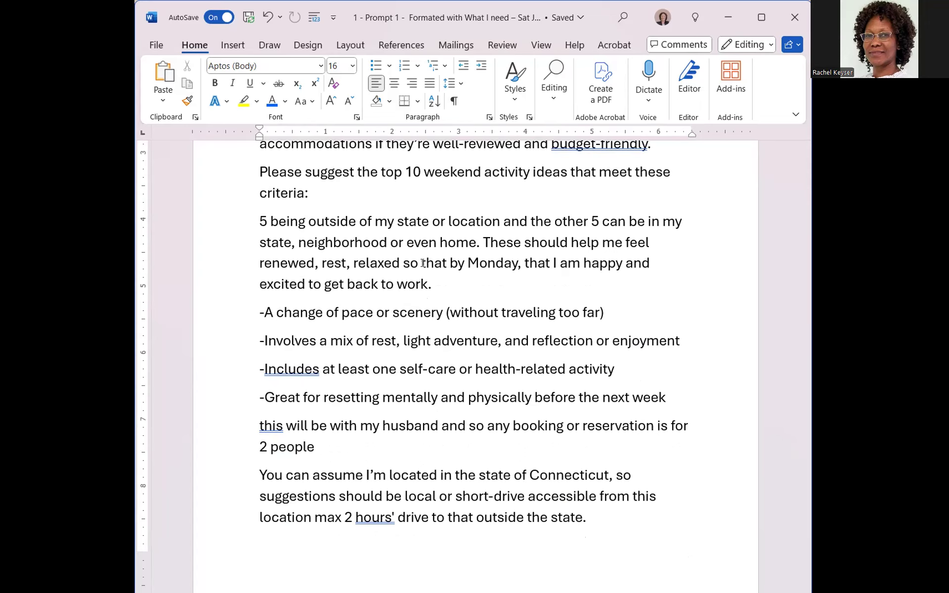
{"action": "scroll", "coordinate": [412, 310], "scroll_direction": "down", "scroll_amount": 2}
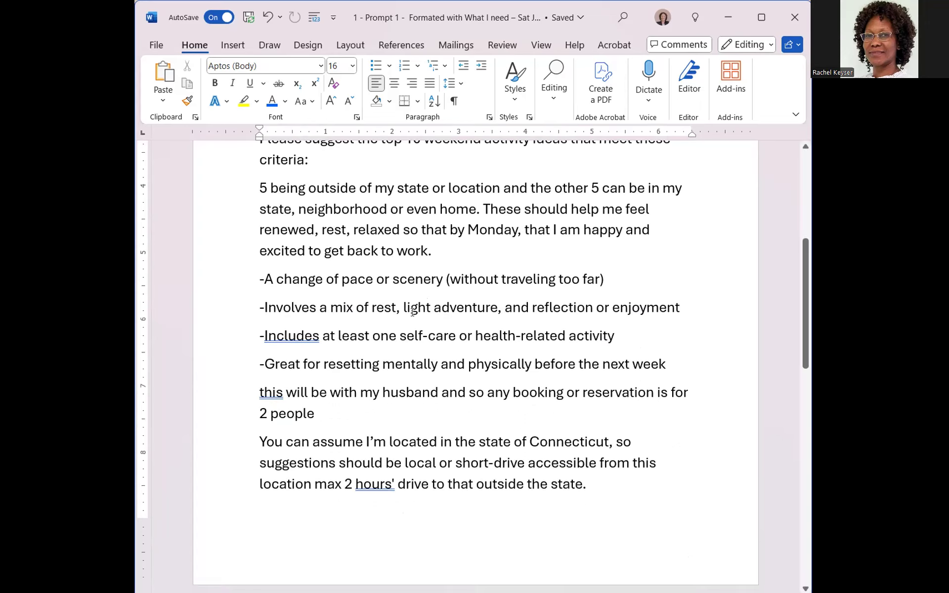
{"action": "left_click_drag", "start_coordinate": [259, 278], "coordinate": [689, 400]}
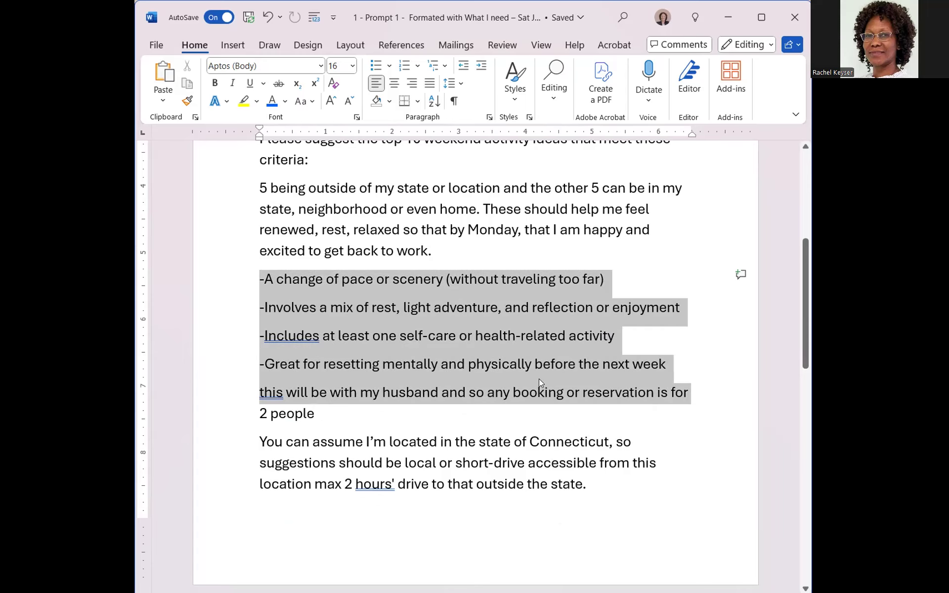
Step: Review the criteria lines together with the Connecticut location limit and the document instructions on the second page
{"action": "scroll", "coordinate": [460, 275], "scroll_direction": "down", "scroll_amount": 4}
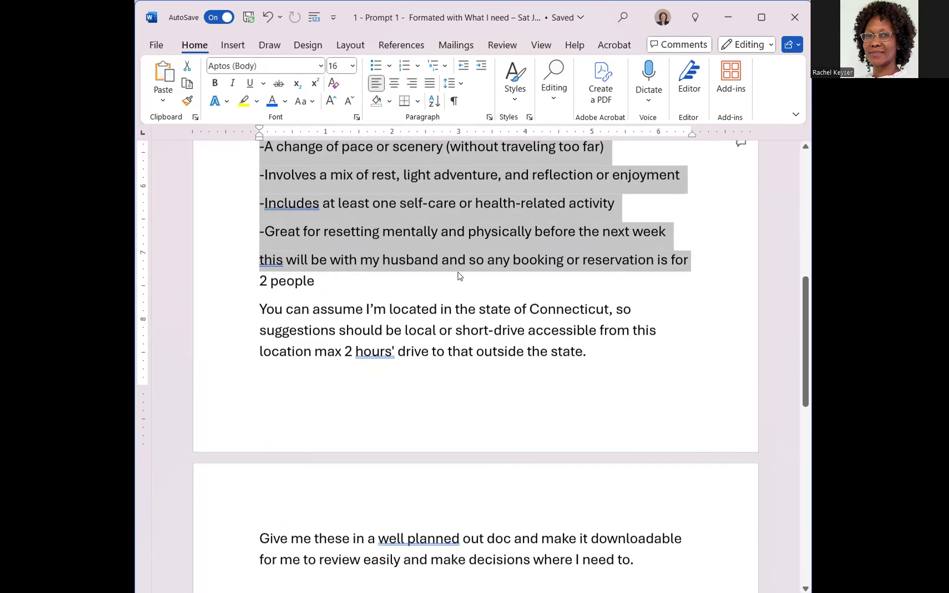
{"action": "scroll", "coordinate": [460, 276], "scroll_direction": "up", "scroll_amount": 2}
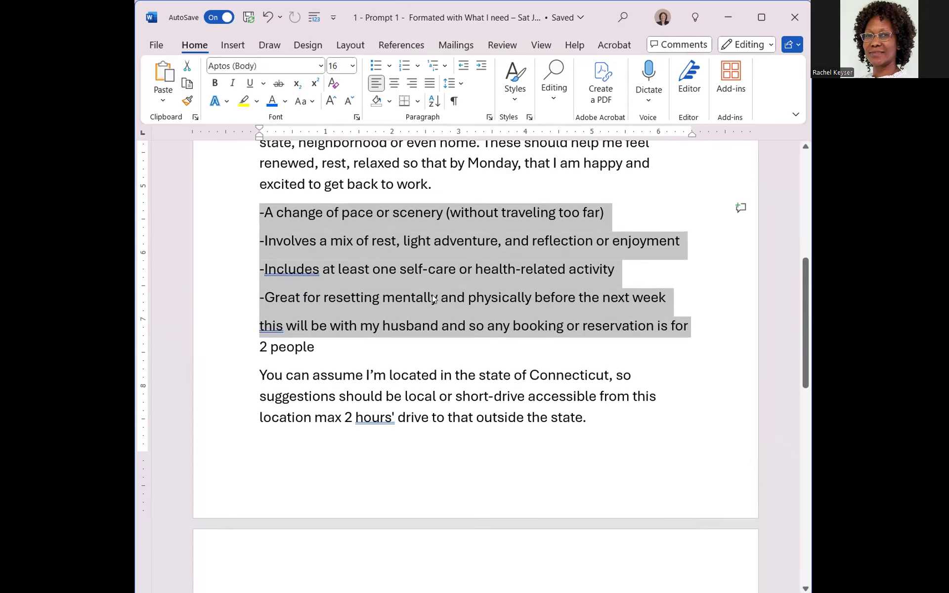
{"action": "scroll", "coordinate": [432, 295], "scroll_direction": "down", "scroll_amount": 6}
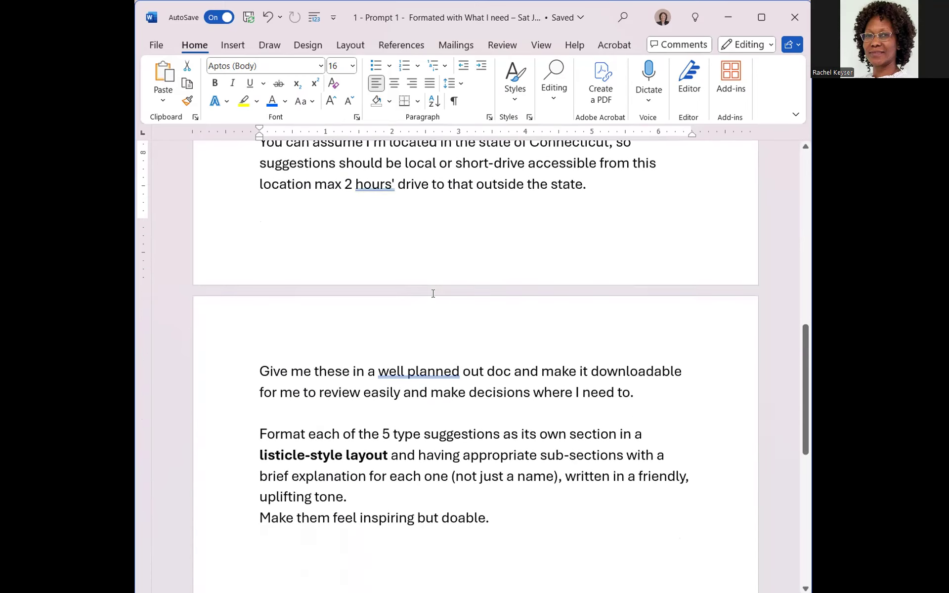
{"action": "scroll", "coordinate": [433, 293], "scroll_direction": "up", "scroll_amount": 3}
{"action": "scroll", "coordinate": [433, 294], "scroll_direction": "up", "scroll_amount": 3}
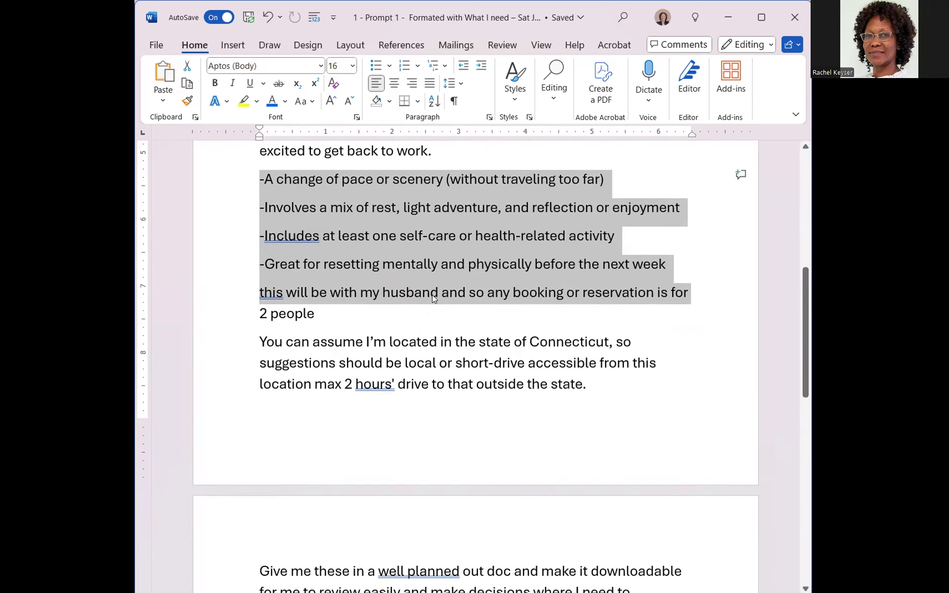
{"action": "scroll", "coordinate": [432, 295], "scroll_direction": "up", "scroll_amount": 4}
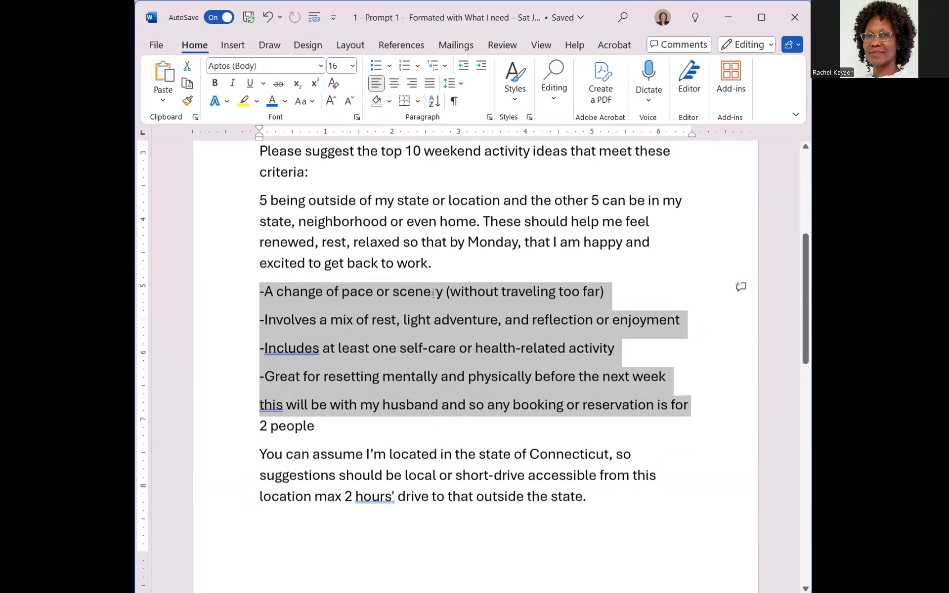
{"action": "scroll", "coordinate": [432, 294], "scroll_direction": "down", "scroll_amount": 1}
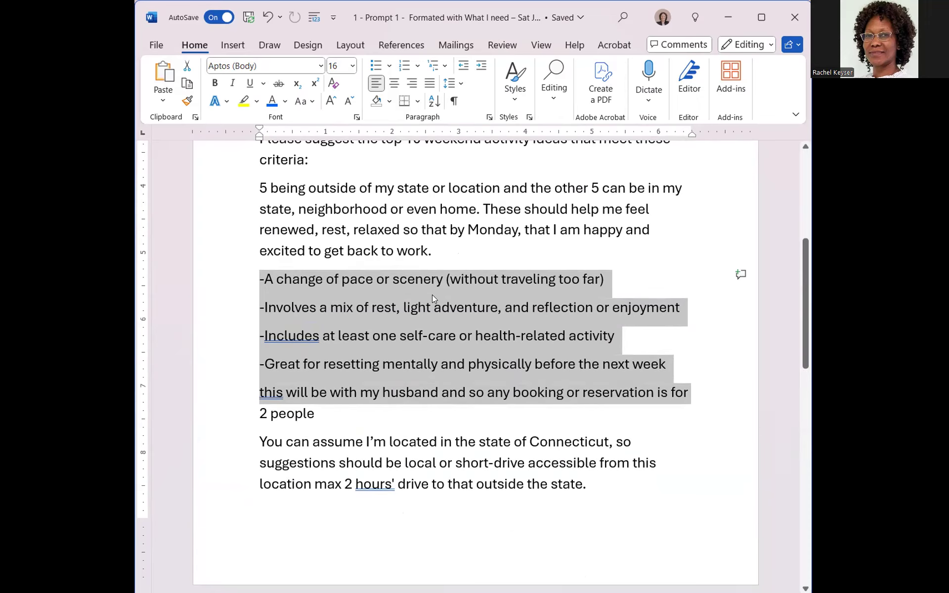
{"action": "scroll", "coordinate": [432, 295], "scroll_direction": "down", "scroll_amount": 8}
{"action": "scroll", "coordinate": [432, 293], "scroll_direction": "up", "scroll_amount": 6}
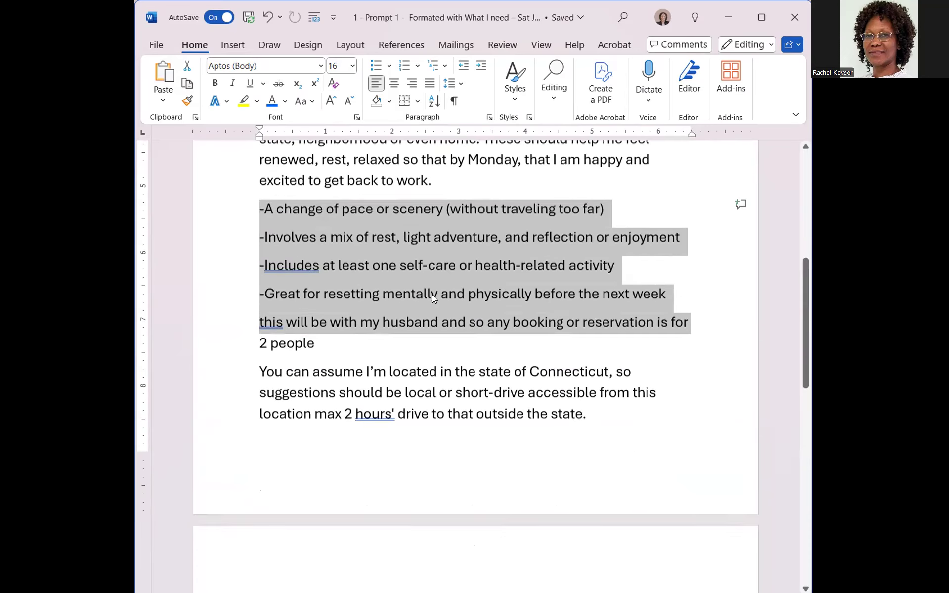
Step: Highlight "5 being outside of my state or location" in yellow and "other 5 can be in my state, neighborhood or even home." in turquoise
{"action": "scroll", "coordinate": [432, 293], "scroll_direction": "up", "scroll_amount": 7}
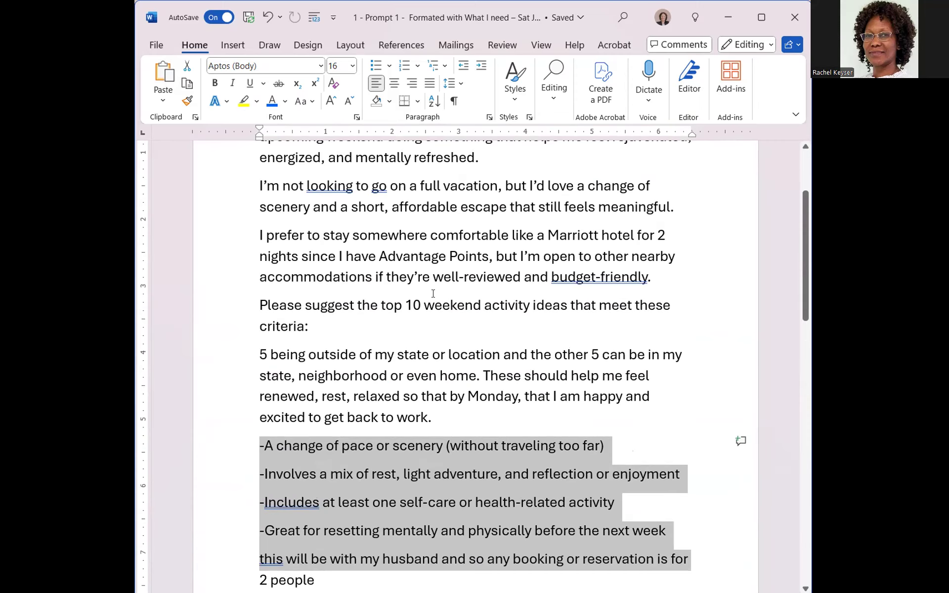
{"action": "scroll", "coordinate": [421, 357], "scroll_direction": "down", "scroll_amount": 1}
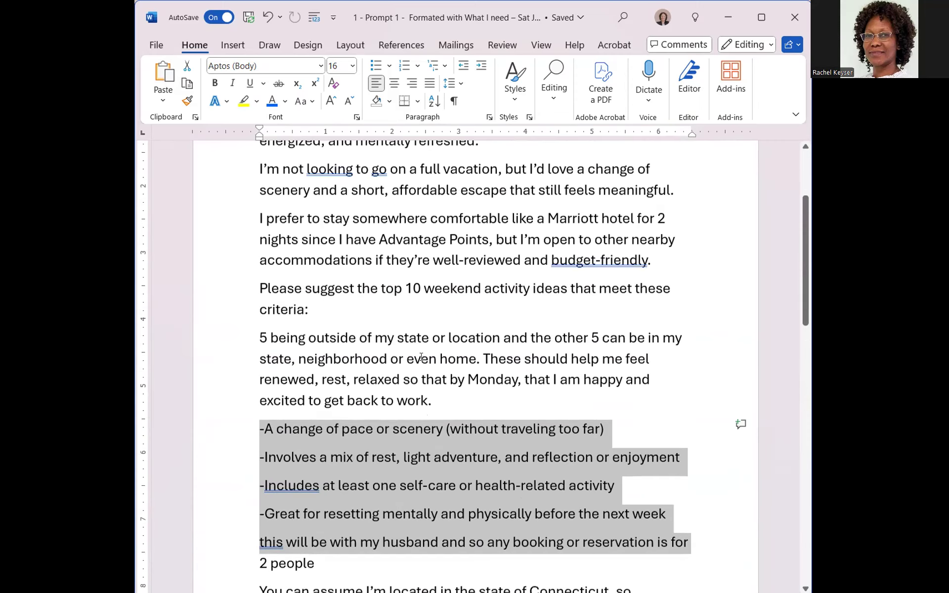
{"action": "scroll", "coordinate": [421, 356], "scroll_direction": "down", "scroll_amount": 3}
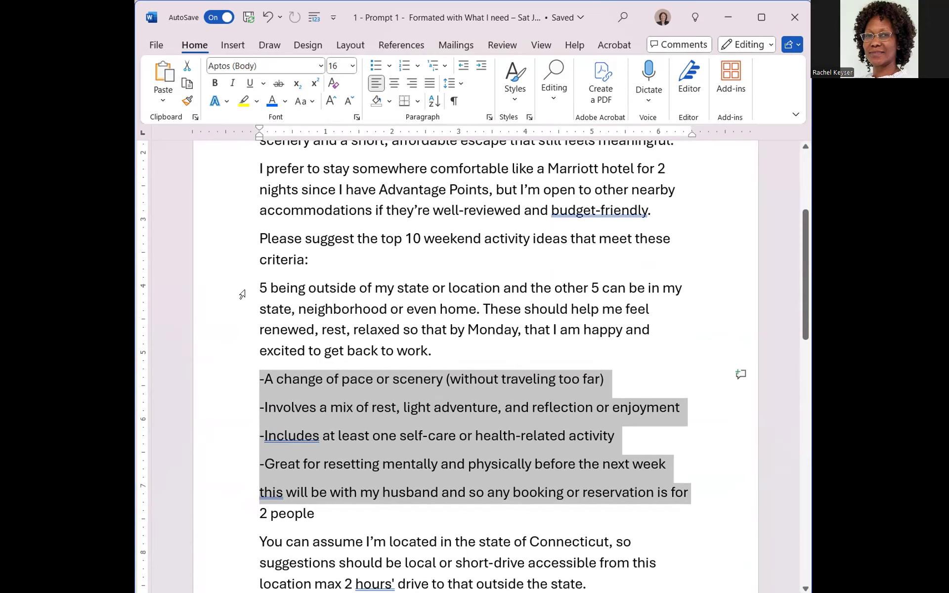
{"action": "left_click_drag", "start_coordinate": [256, 282], "coordinate": [499, 285]}
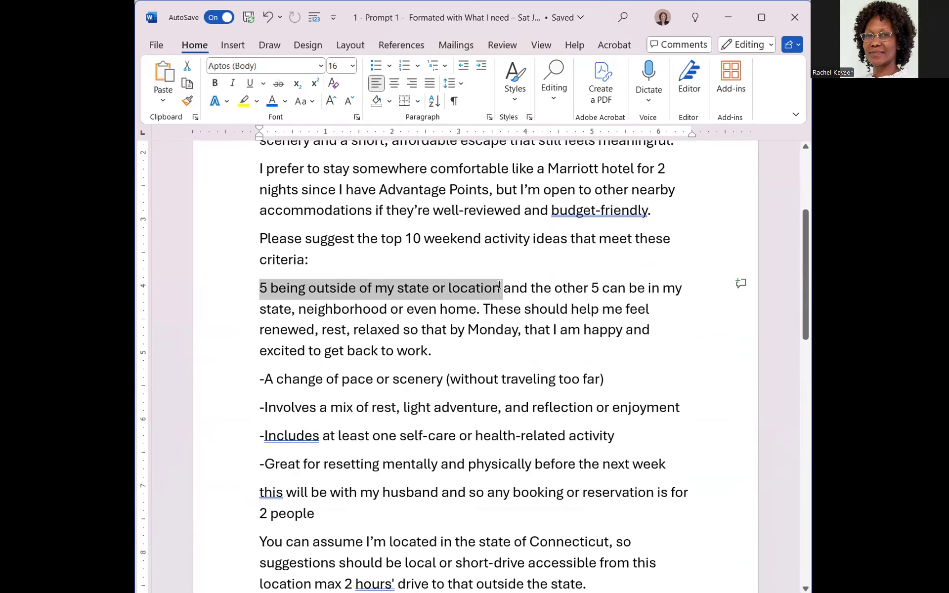
{"action": "left_click", "coordinate": [244, 101]}
{"action": "left_click_drag", "start_coordinate": [554, 288], "coordinate": [684, 288]}
{"action": "left_click_drag", "start_coordinate": [527, 309], "coordinate": [482, 310]}
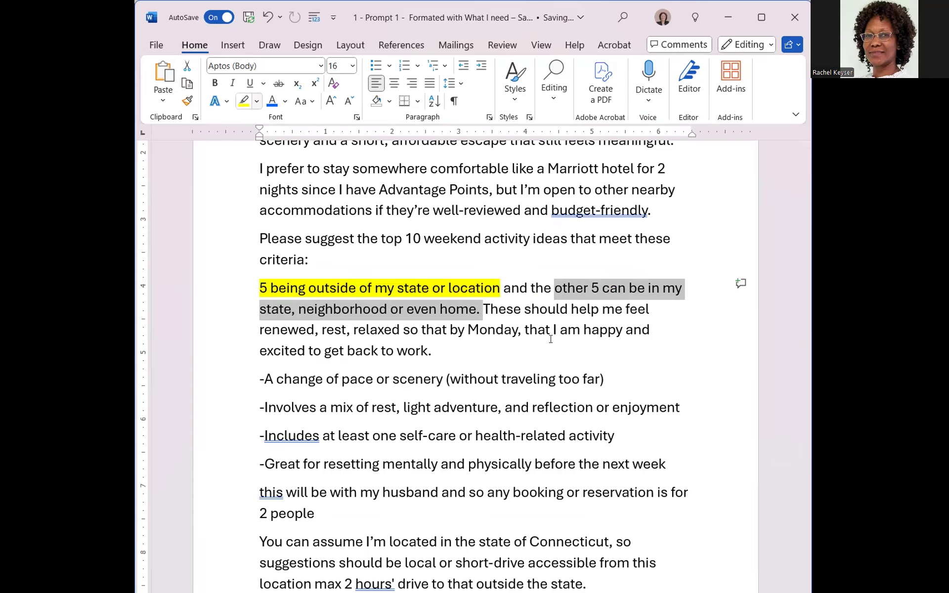
Step: Examine the rest of the prompt, covering the number of people, driving distance, downloadable document and listicle-style layout instructions
{"action": "scroll", "coordinate": [458, 352], "scroll_direction": "down", "scroll_amount": 2}
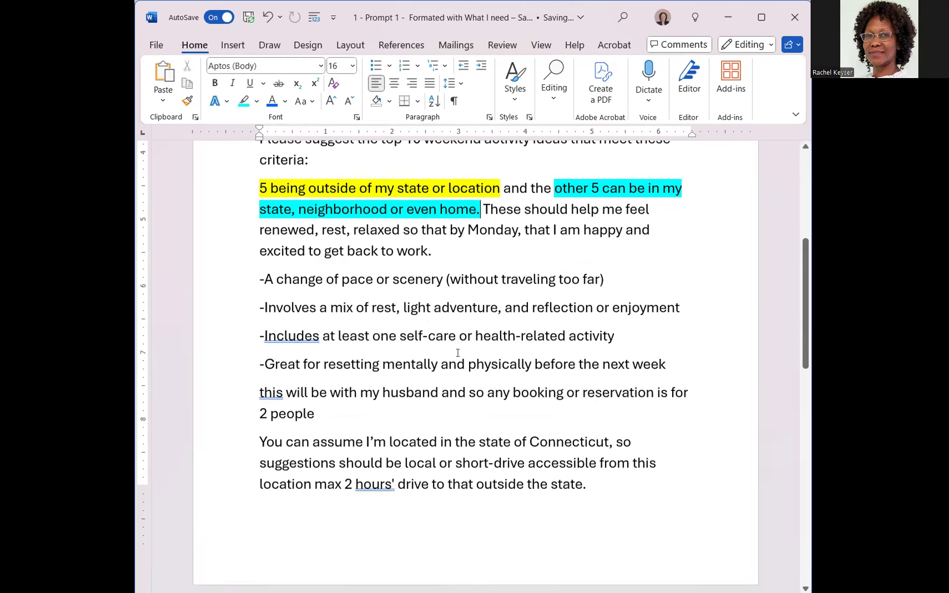
{"action": "scroll", "coordinate": [457, 352], "scroll_direction": "down", "scroll_amount": 3}
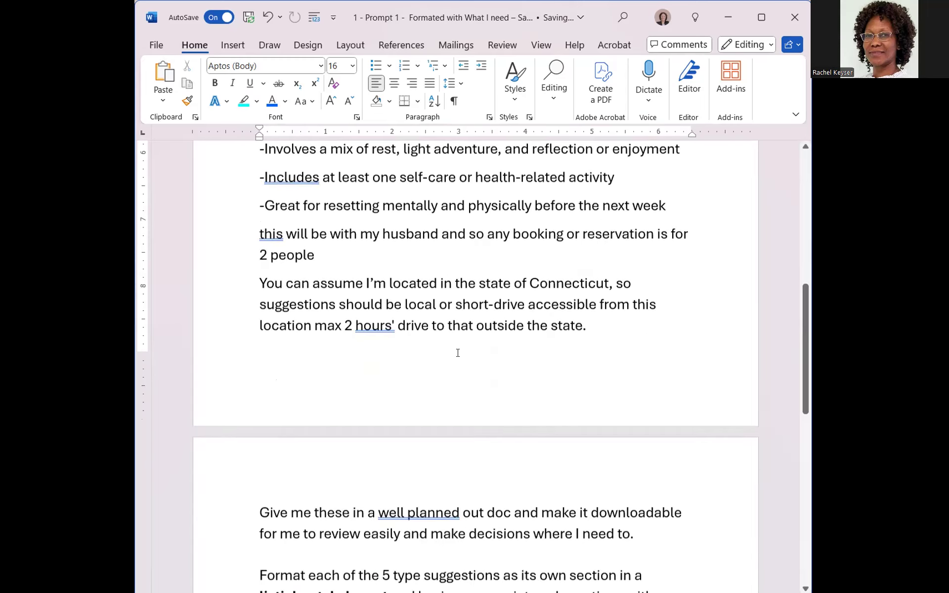
{"action": "scroll", "coordinate": [457, 353], "scroll_direction": "down", "scroll_amount": 1}
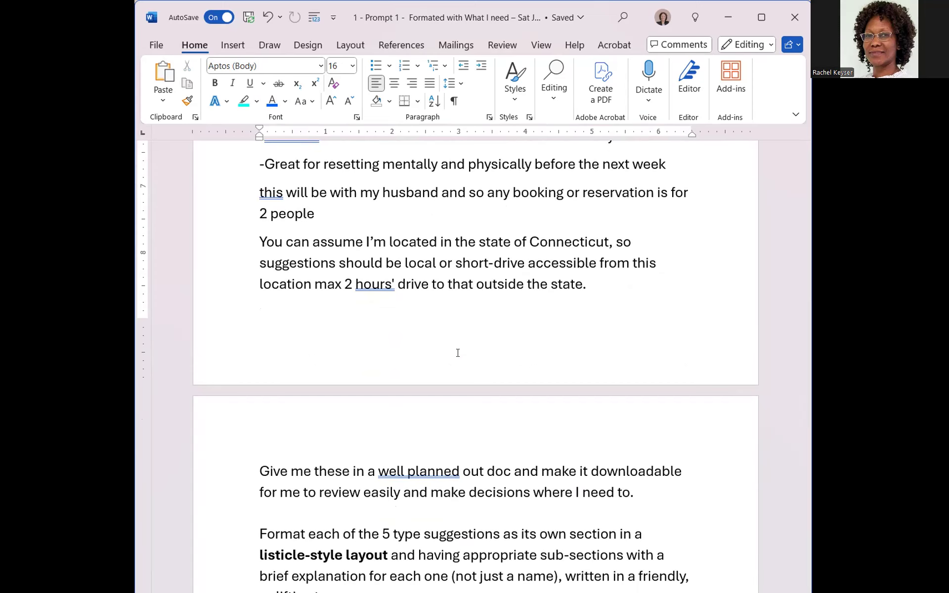
{"action": "scroll", "coordinate": [458, 352], "scroll_direction": "down", "scroll_amount": 2}
{"action": "scroll", "coordinate": [458, 352], "scroll_direction": "down", "scroll_amount": 1}
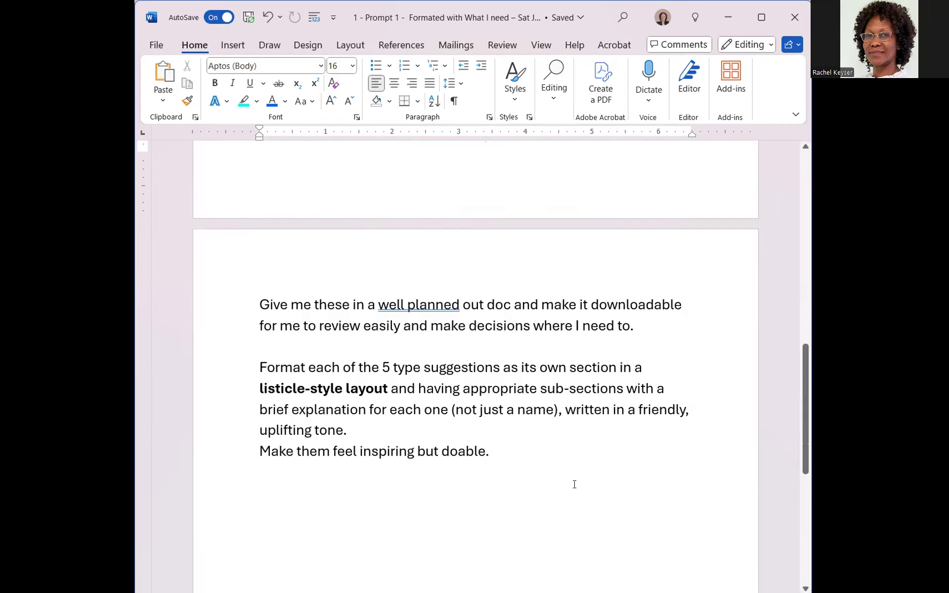
{"action": "scroll", "coordinate": [574, 484], "scroll_direction": "down", "scroll_amount": 2}
{"action": "scroll", "coordinate": [574, 484], "scroll_direction": "down", "scroll_amount": 1}
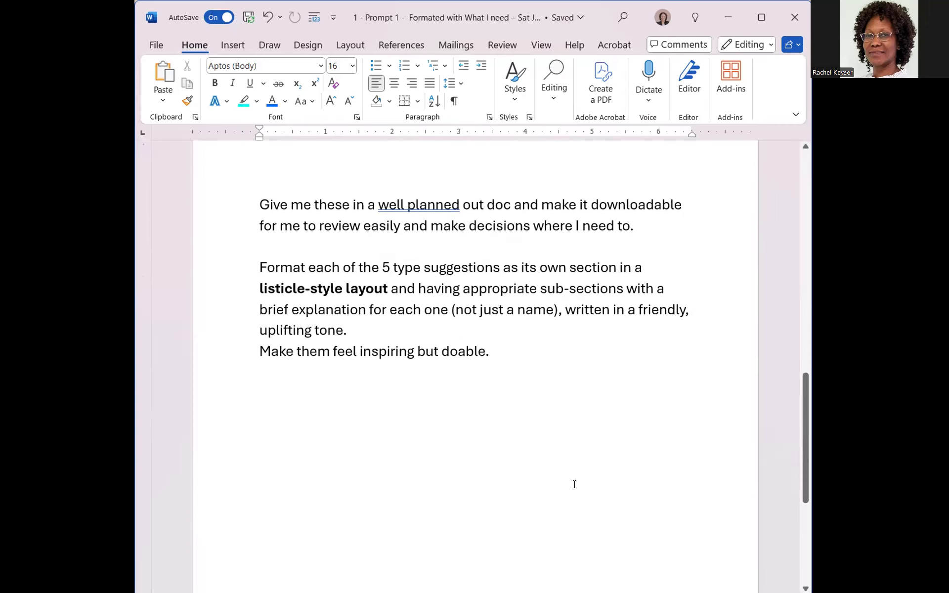
{"action": "scroll", "coordinate": [574, 484], "scroll_direction": "down", "scroll_amount": 4}
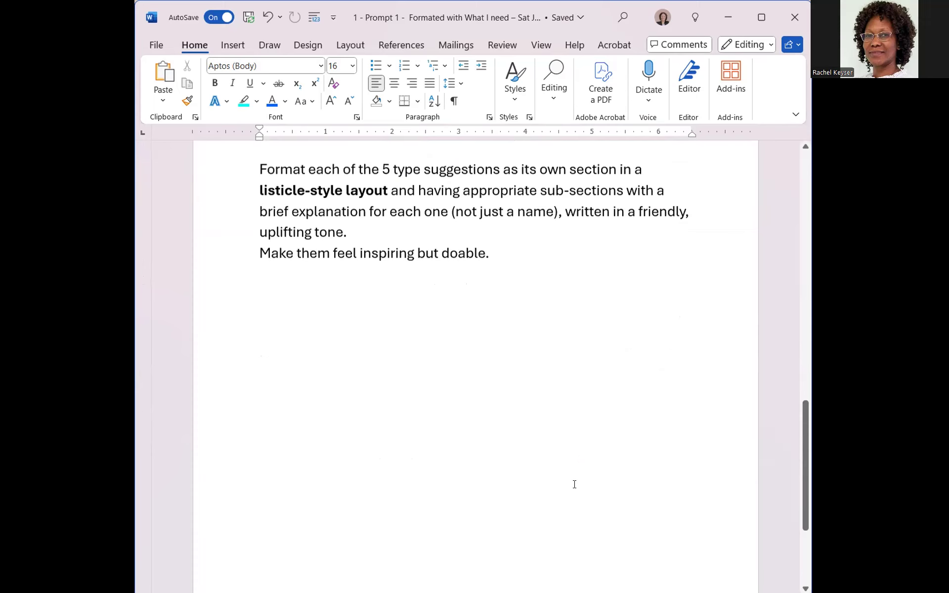
{"action": "scroll", "coordinate": [574, 483], "scroll_direction": "up", "scroll_amount": 5}
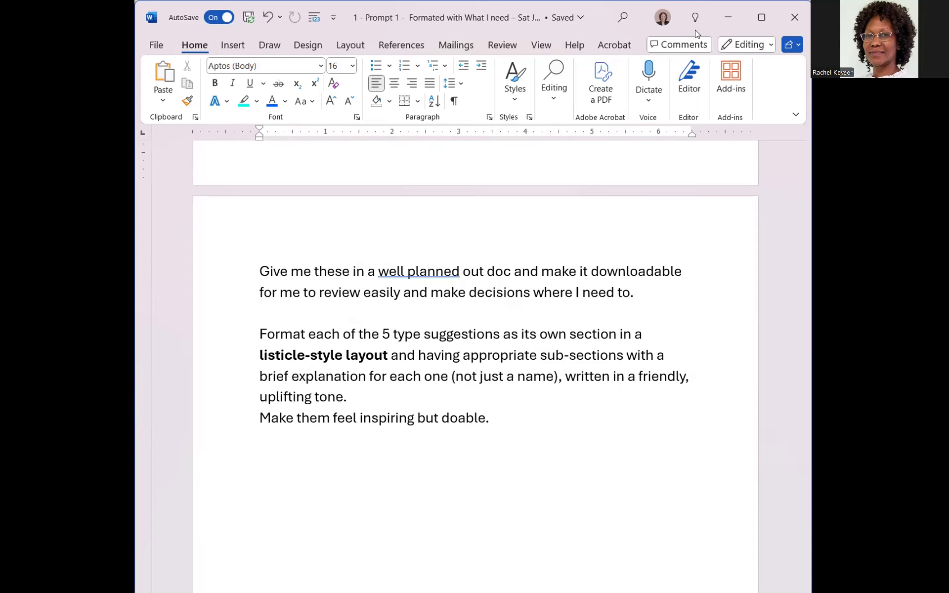
Step: Switch to ChatGPT, check the end of the entered weekend escape prompt, submit it and view the reply
{"action": "left_click", "coordinate": [395, 217]}
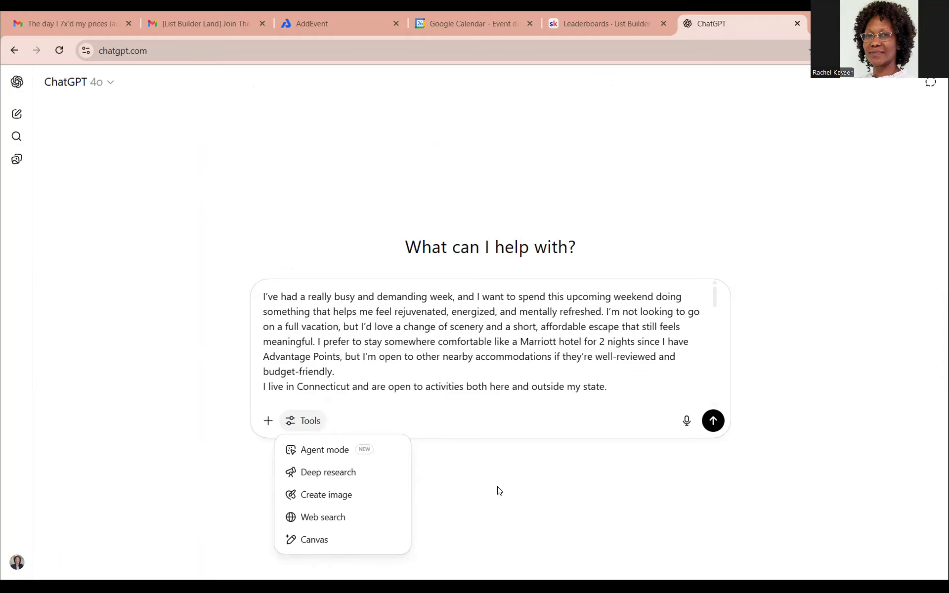
{"action": "left_click", "coordinate": [469, 350]}
{"action": "scroll", "coordinate": [469, 350], "scroll_direction": "down", "scroll_amount": 10}
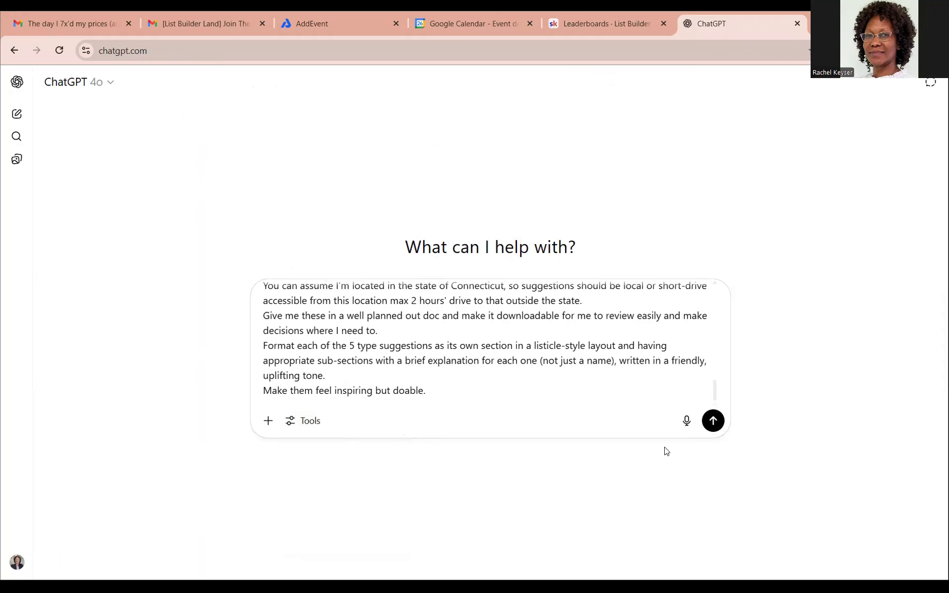
{"action": "left_click", "coordinate": [712, 420]}
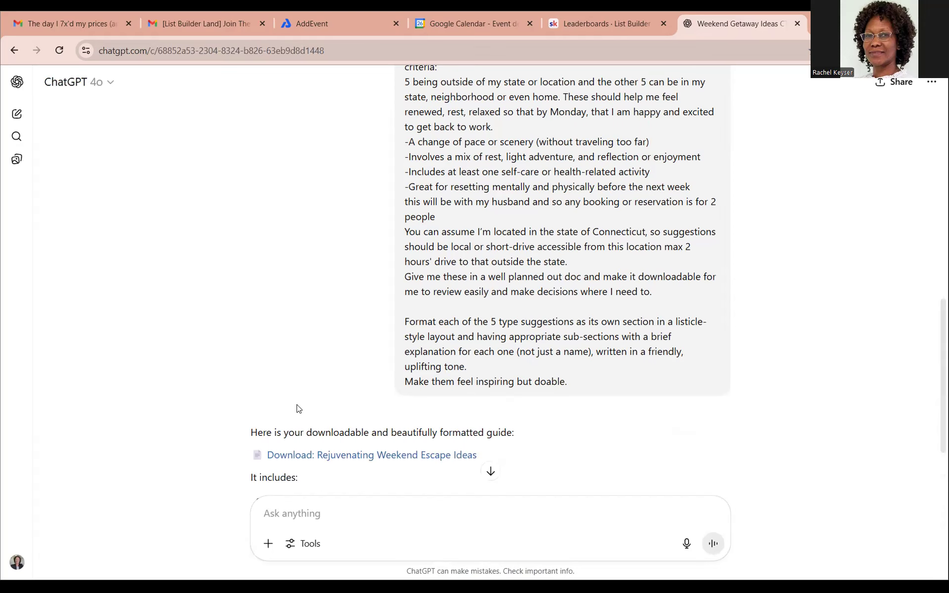
{"action": "scroll", "coordinate": [299, 409], "scroll_direction": "down", "scroll_amount": 4}
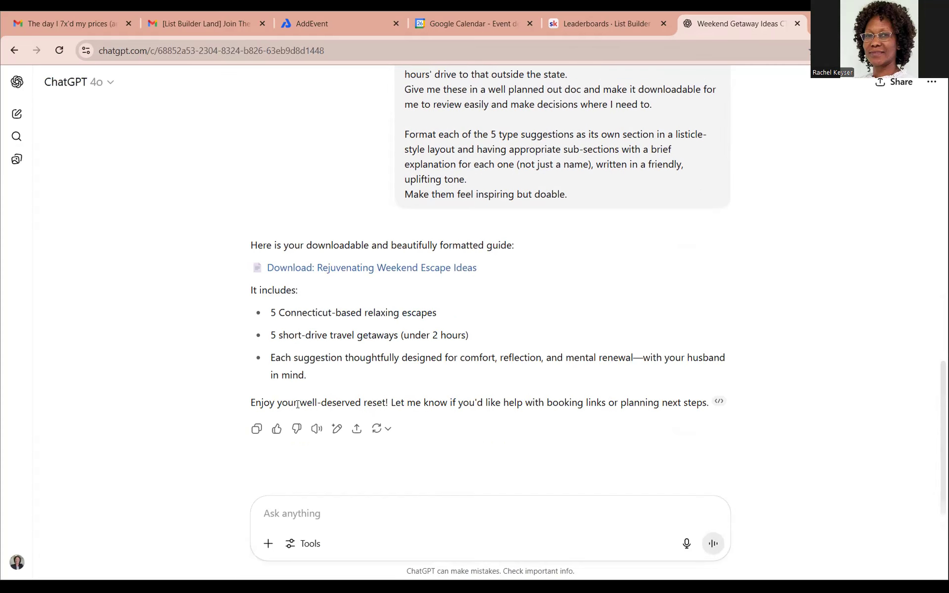
Step: Check the end of the submitted prompt and download the "Rejuvenating Weekend Escape Ideas" guide from the reply
{"action": "scroll", "coordinate": [469, 250], "scroll_direction": "up", "scroll_amount": 3}
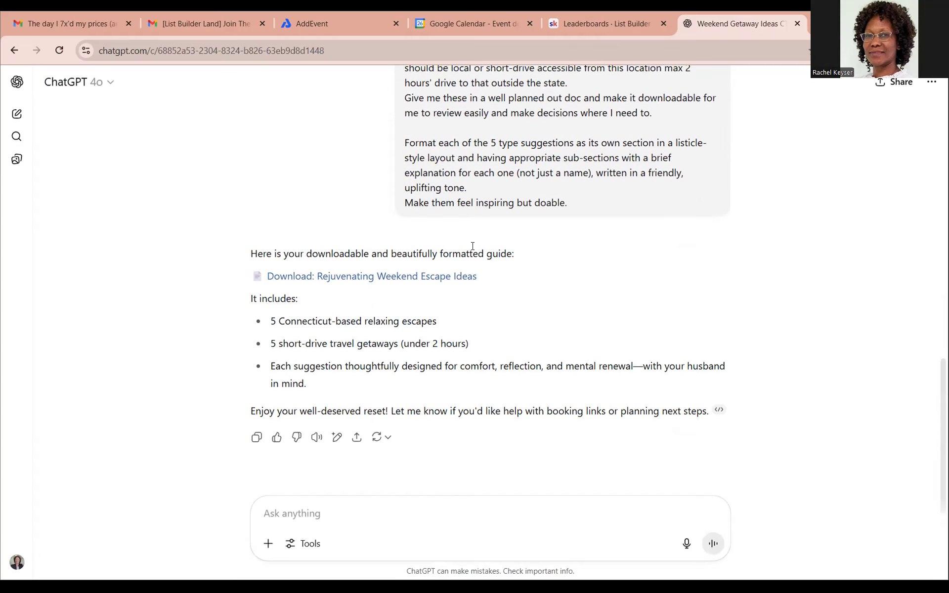
{"action": "scroll", "coordinate": [465, 270], "scroll_direction": "up", "scroll_amount": 1}
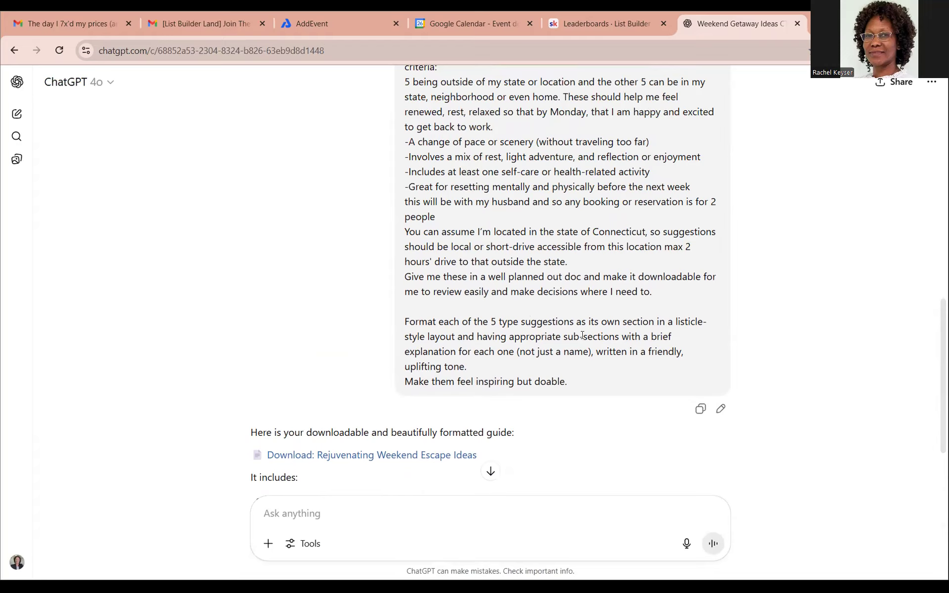
{"action": "left_click", "coordinate": [452, 459]}
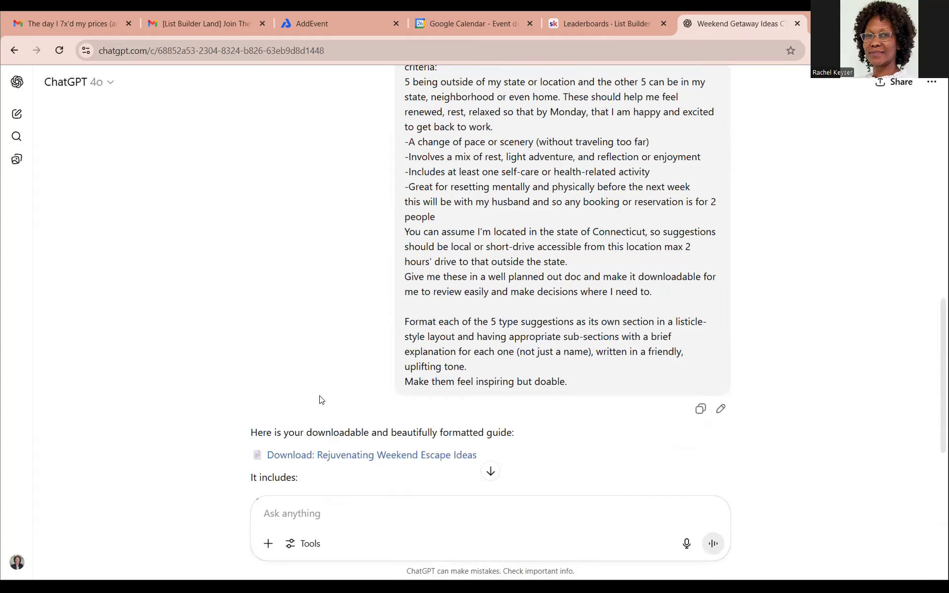
Step: Compare the reply's list of included escapes with the prompt, selecting its lines on the Connecticut location and short-drive limit
{"action": "scroll", "coordinate": [320, 399], "scroll_direction": "down", "scroll_amount": 2}
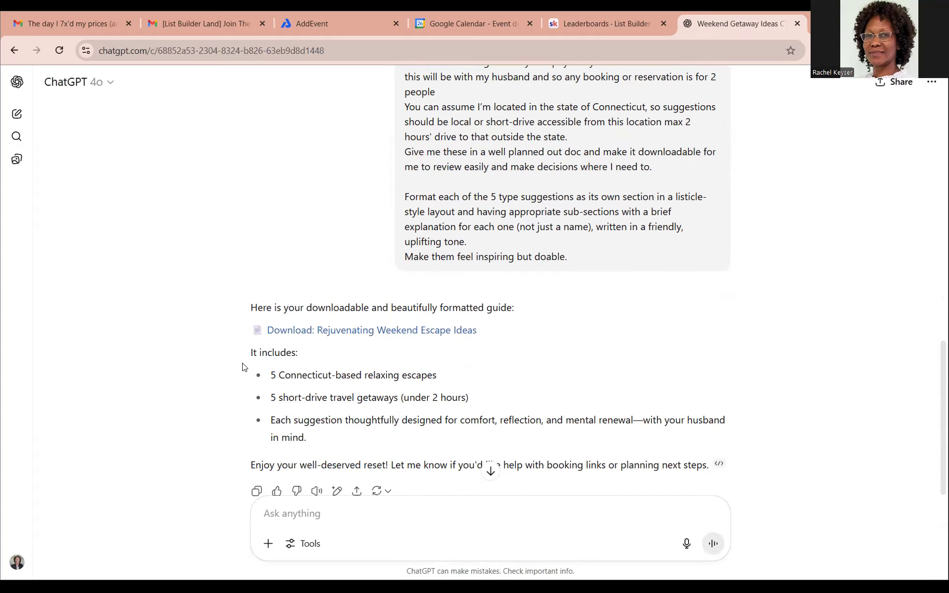
{"action": "scroll", "coordinate": [244, 369], "scroll_direction": "down", "scroll_amount": 1}
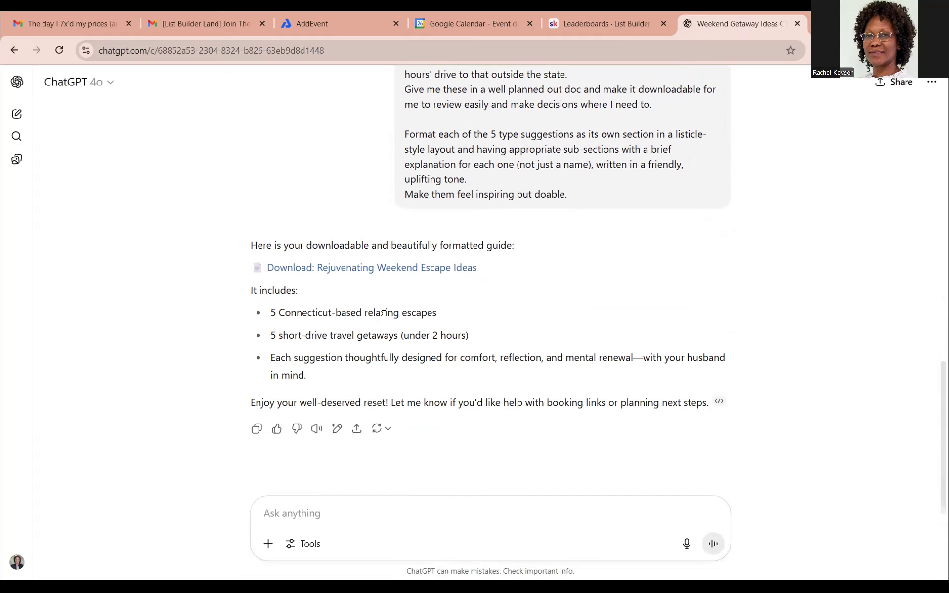
{"action": "scroll", "coordinate": [467, 323], "scroll_direction": "up", "scroll_amount": 6}
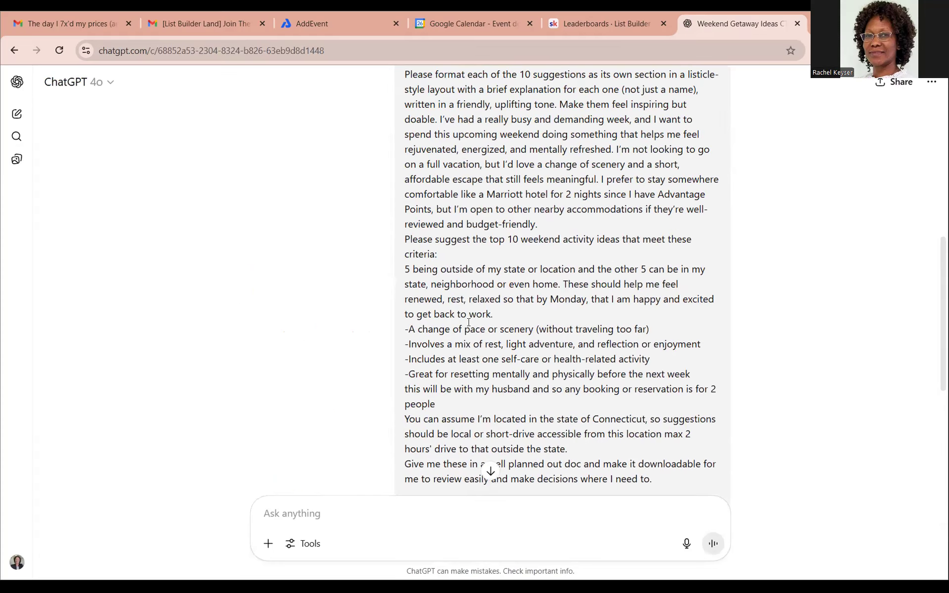
{"action": "left_click_drag", "start_coordinate": [478, 422], "coordinate": [709, 419]}
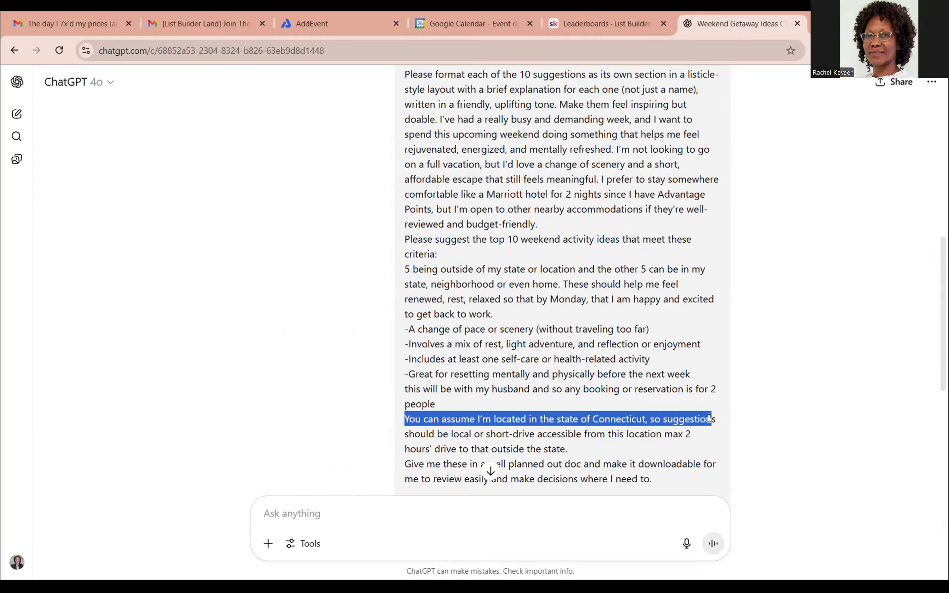
{"action": "left_click_drag", "start_coordinate": [709, 419], "coordinate": [711, 435]}
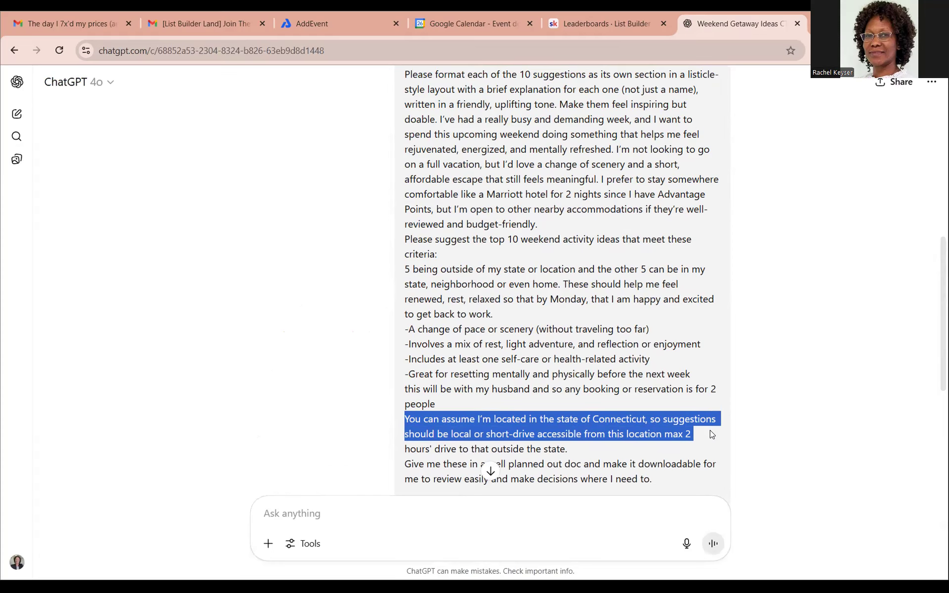
{"action": "scroll", "coordinate": [682, 394], "scroll_direction": "down", "scroll_amount": 6}
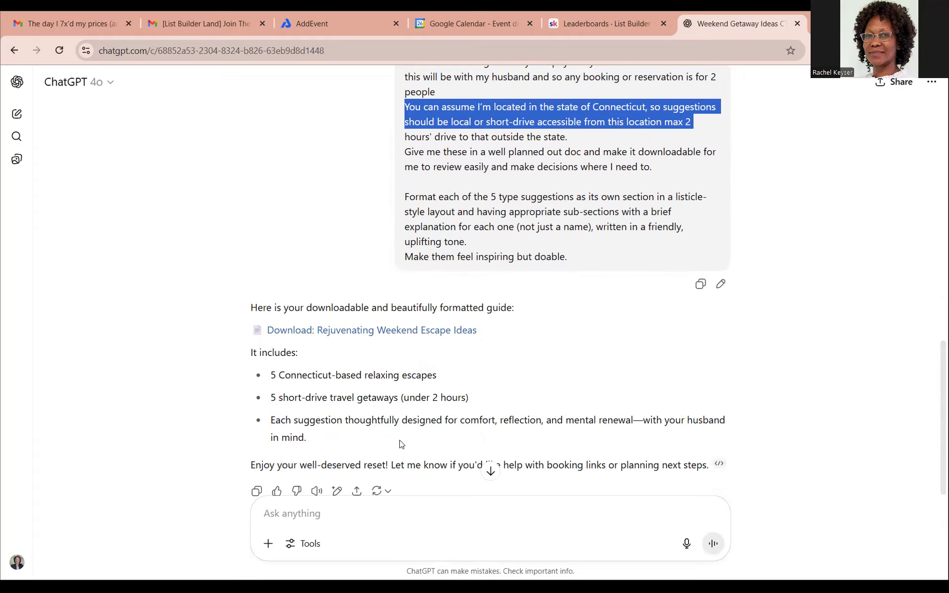
{"action": "scroll", "coordinate": [486, 428], "scroll_direction": "down", "scroll_amount": 2}
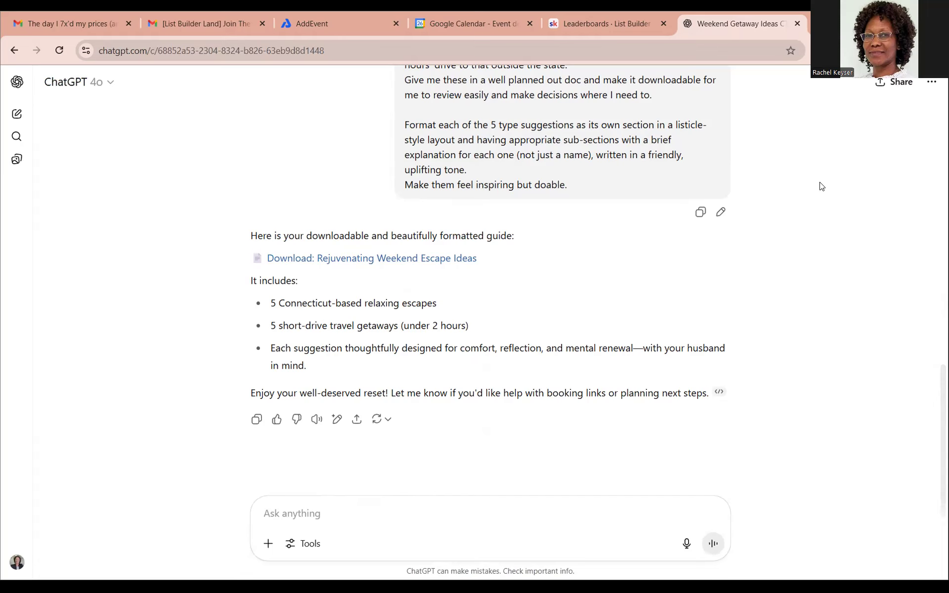
Step: Open the folder containing the downloaded weekend escape document from the recent download history
{"action": "scroll", "coordinate": [816, 193], "scroll_direction": "up", "scroll_amount": 3}
{"action": "scroll", "coordinate": [816, 191], "scroll_direction": "down", "scroll_amount": 3}
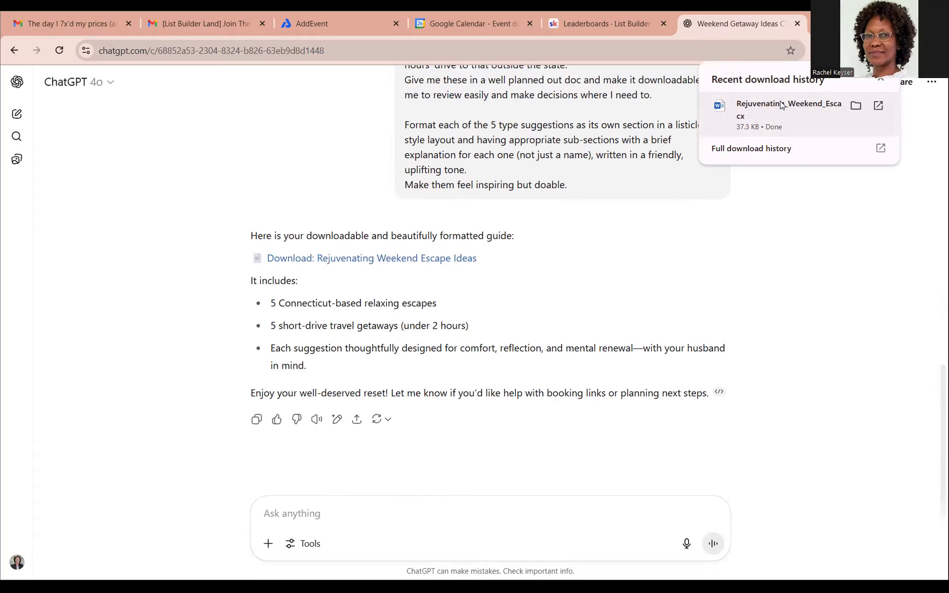
{"action": "left_click", "coordinate": [855, 106]}
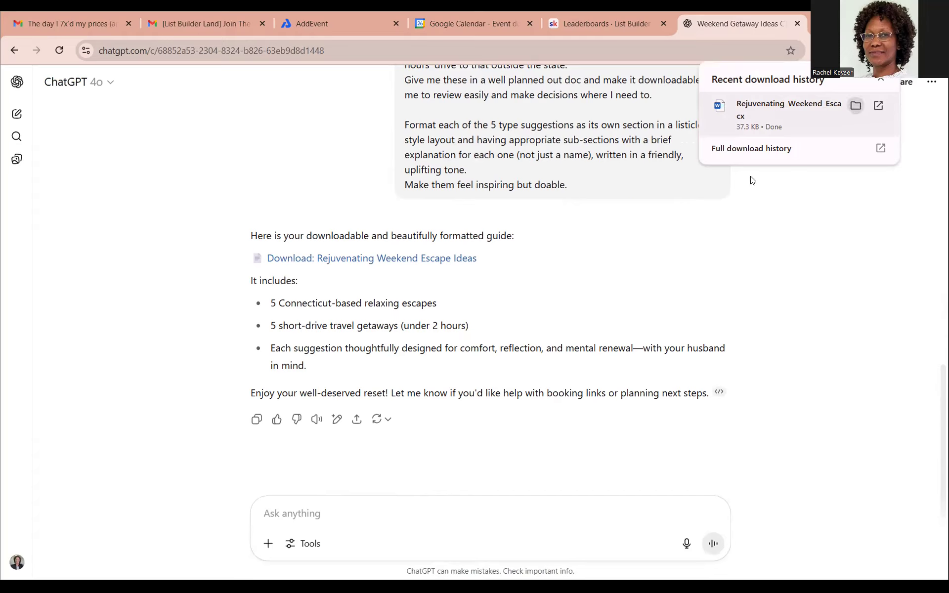
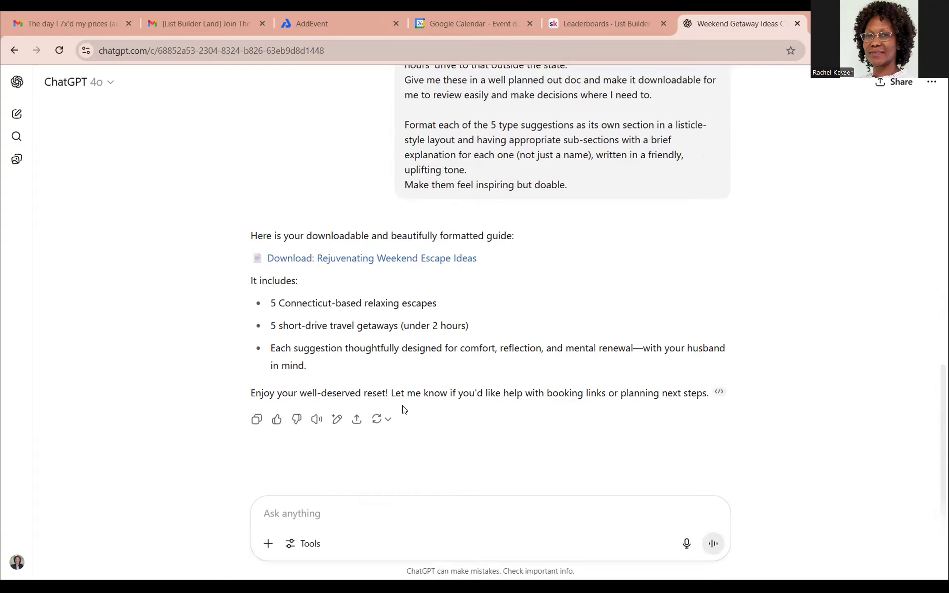
Step: Begin a follow-up message stating the getaways were reviewed and choosing # 7, "Cultural + Culinary Escape – Hudson Valley, NY"
{"action": "left_click", "coordinate": [432, 511]}
{"action": "type", "text": "Ok"}
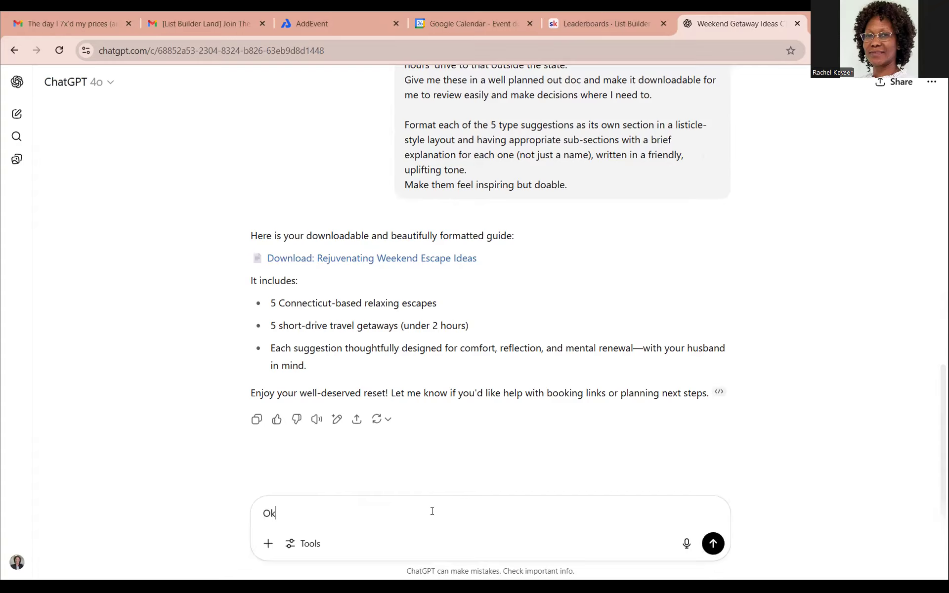
{"action": "type", "text": " great! I have reviewed the get"}
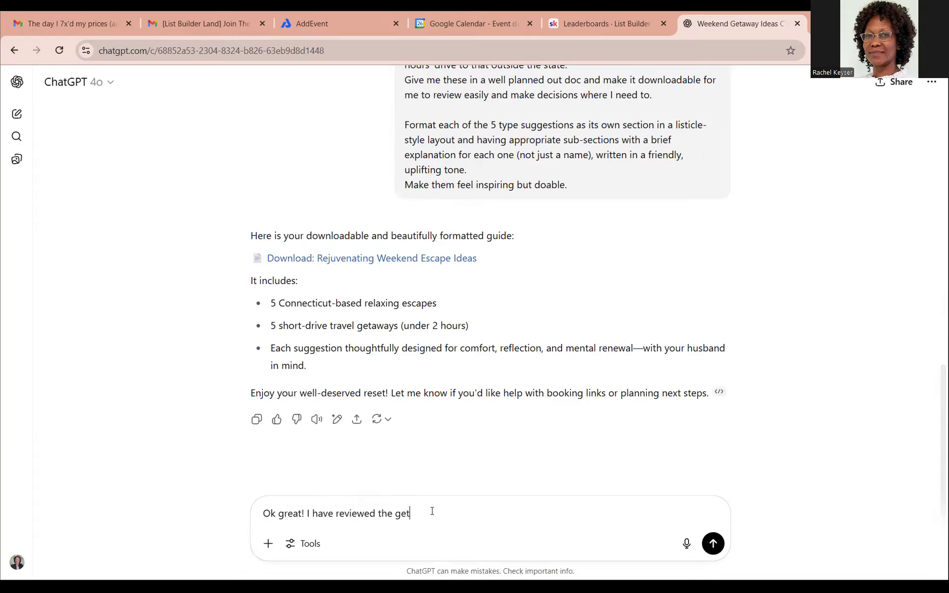
{"action": "type", "text": "aways and I choose # 7:"}
{"action": "key", "text": "shift+Return"}
{"action": "type", "text": "7. Cultural + Culinary Escape – Hudson Valley, NY"}
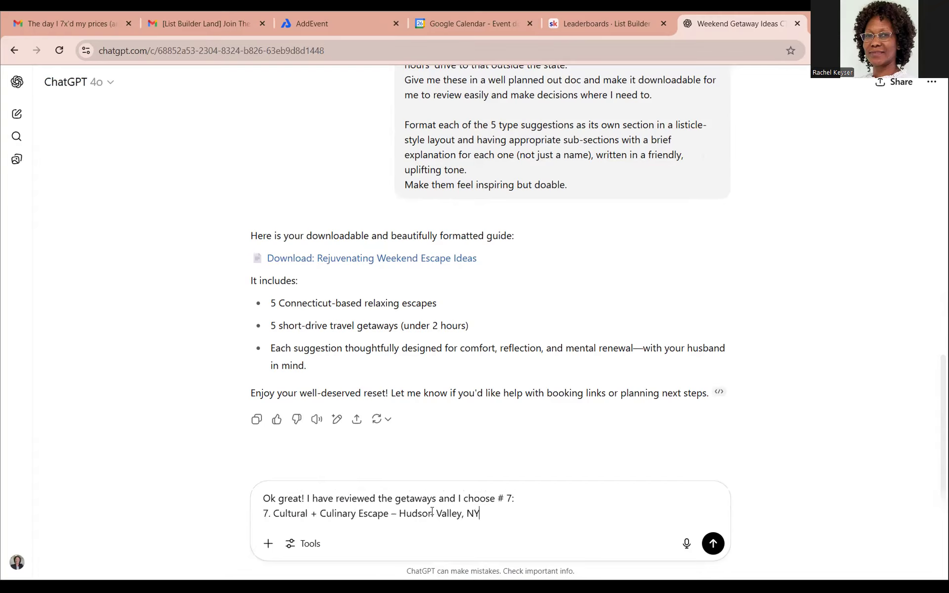
{"action": "key", "text": "shift+Return"}
{"action": "key", "text": "shift+Return"}
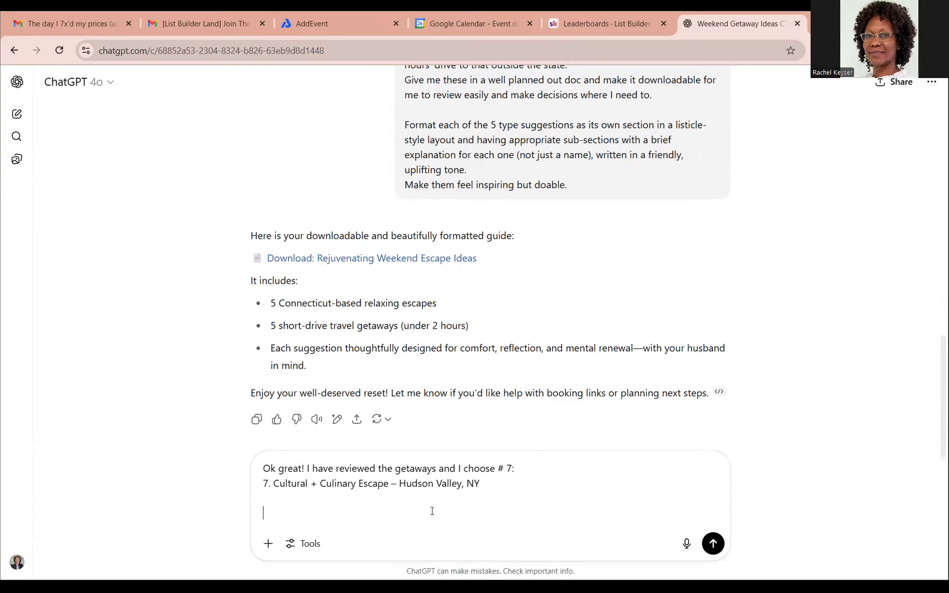
Step: Add a request for some great towns to visit, perhaps near the Hudson river and south of the I-84 off Rte 9
{"action": "type", "text": "Find me"}
{"action": "type", "text": "some great towns to"}
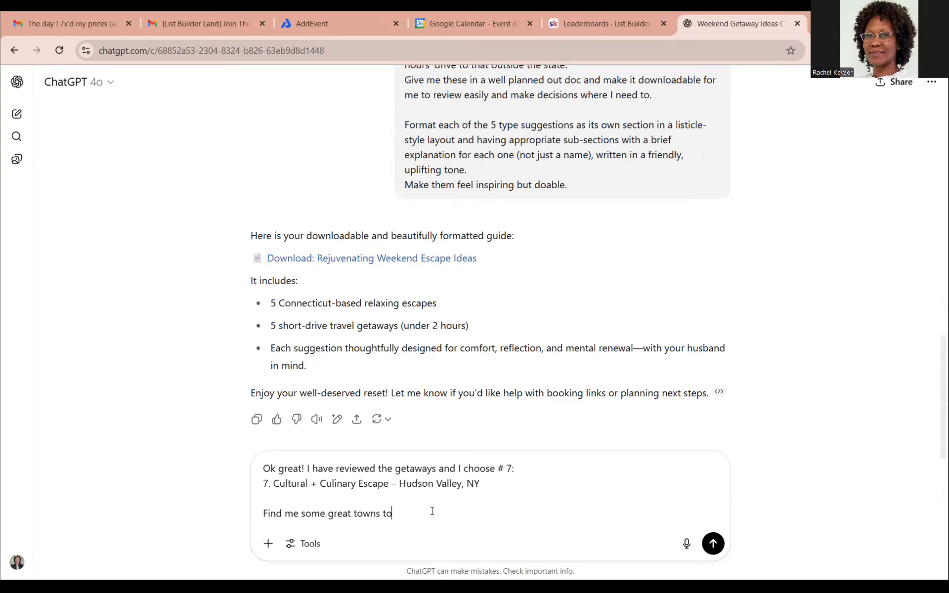
{"action": "type", "text": " go and visit that are also perhaps "}
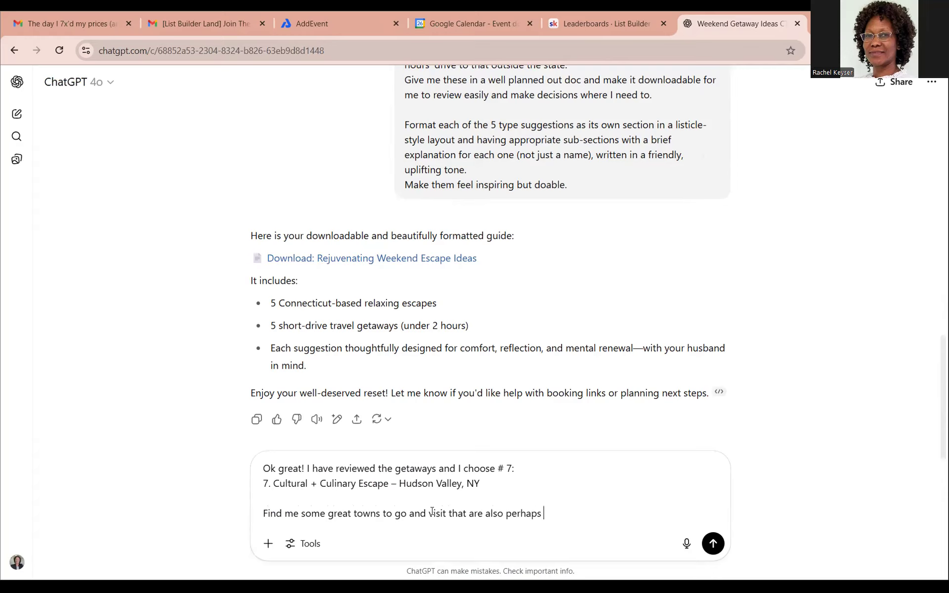
{"action": "type", "text": "near the Hudson river, and are so"}
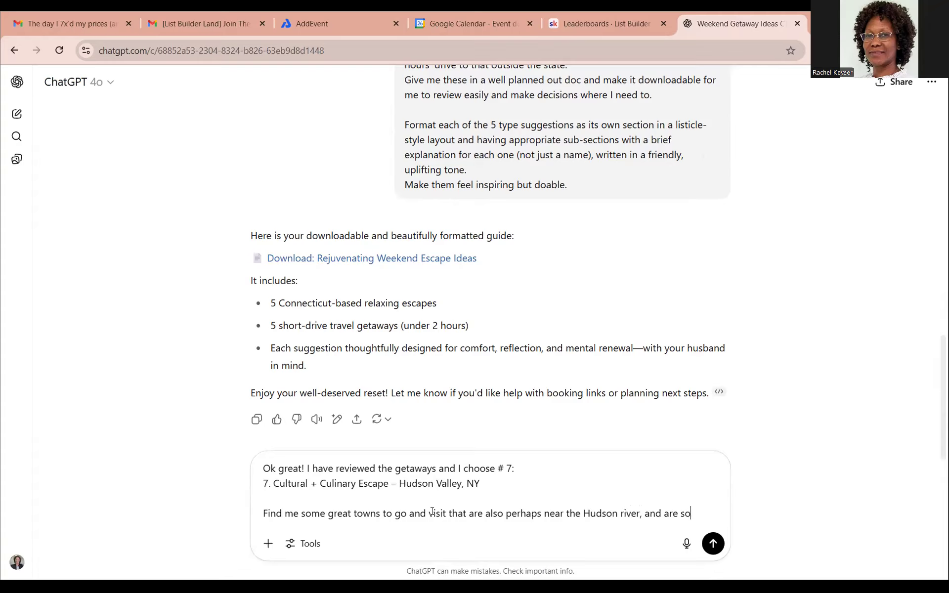
{"action": "type", "text": "uth of the "}
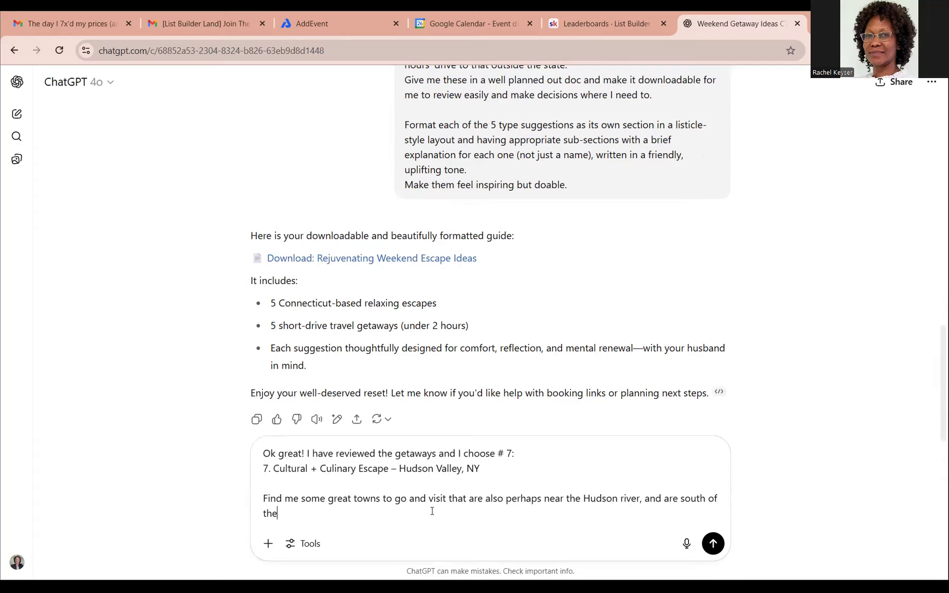
{"action": "type", "text": "I-84 off Rte 9,"}
Step: Complete the request with quaint surroundings, enjoying ice cream and being pet/Dog friendly, and submit it
{"action": "type", "text": "and is qua"}
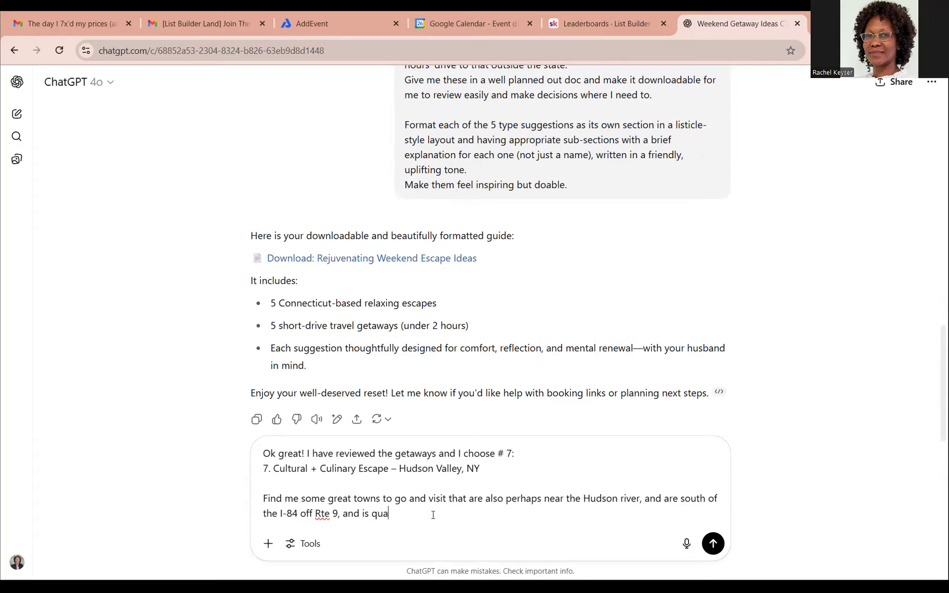
{"action": "type", "text": "int and "}
{"action": "type", "text": "I can also e"}
{"action": "type", "text": "njo"}
{"action": "type", "text": "y ice c"}
{"action": "type", "text": "ream as we"}
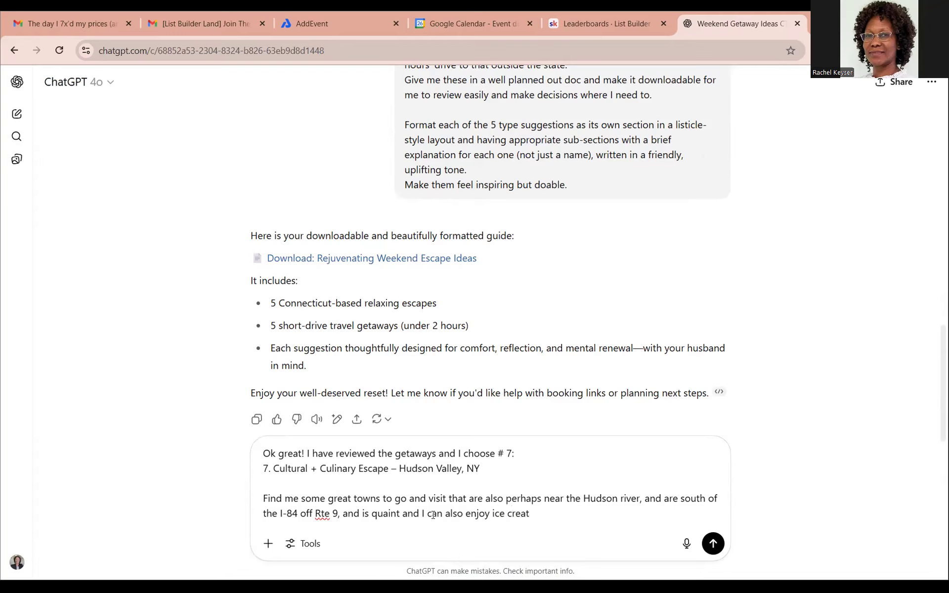
{"action": "type", "text": "ll as being pet/"}
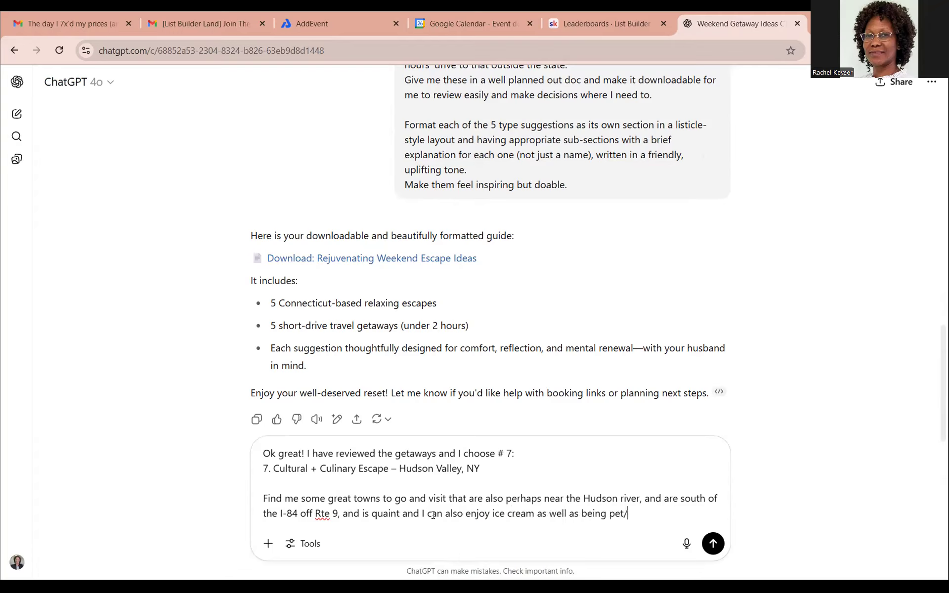
{"action": "type", "text": "Dog friendly"}
{"action": "key", "text": "Return"}
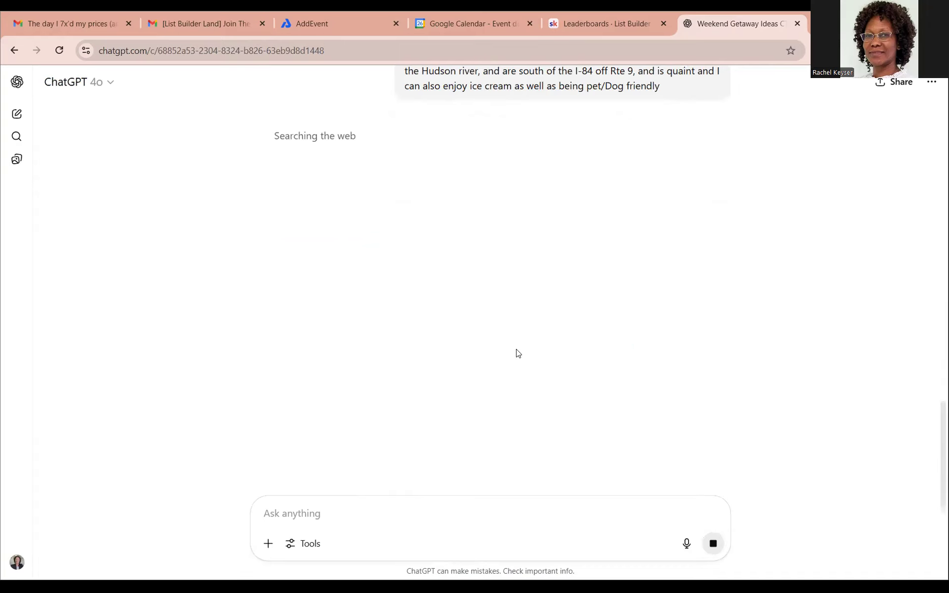
Step: Review the submitted request and the start of the reply, selecting the headings of the first two suggested towns, Cold Spring and Beacon
{"action": "scroll", "coordinate": [514, 351], "scroll_direction": "up", "scroll_amount": 4}
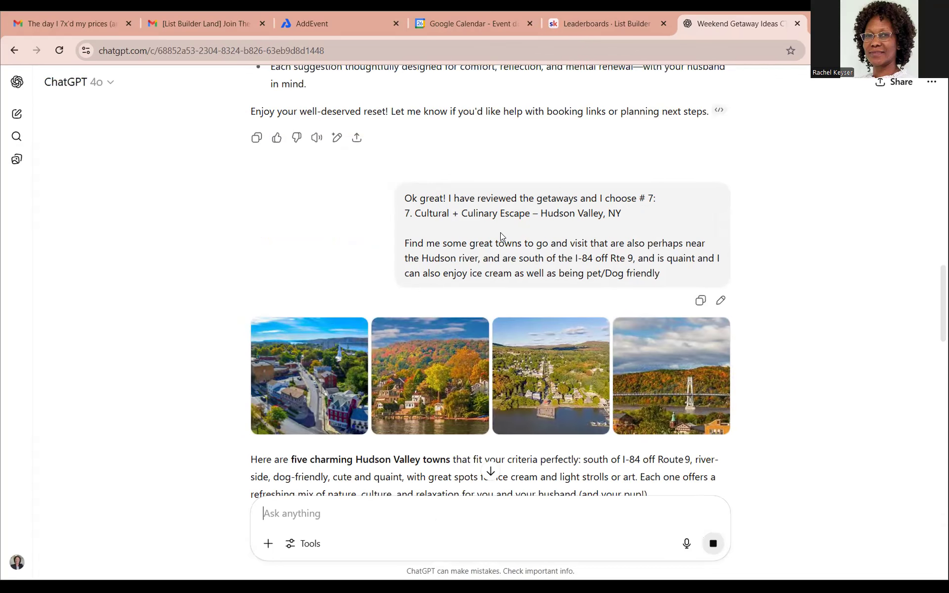
{"action": "scroll", "coordinate": [502, 247], "scroll_direction": "down", "scroll_amount": 2}
{"action": "scroll", "coordinate": [504, 256], "scroll_direction": "up", "scroll_amount": 1}
{"action": "scroll", "coordinate": [504, 260], "scroll_direction": "down", "scroll_amount": 5}
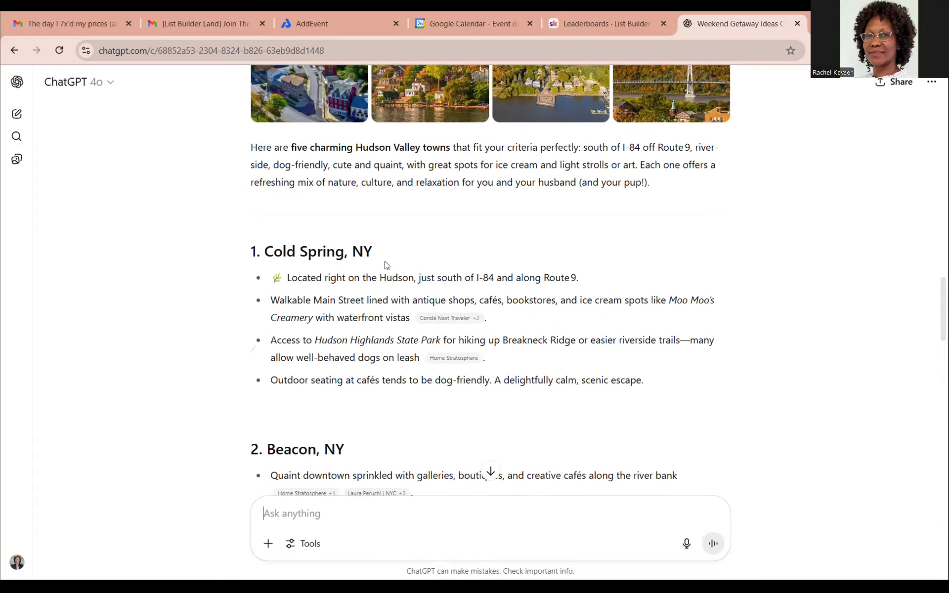
{"action": "left_click_drag", "start_coordinate": [385, 254], "coordinate": [238, 254]}
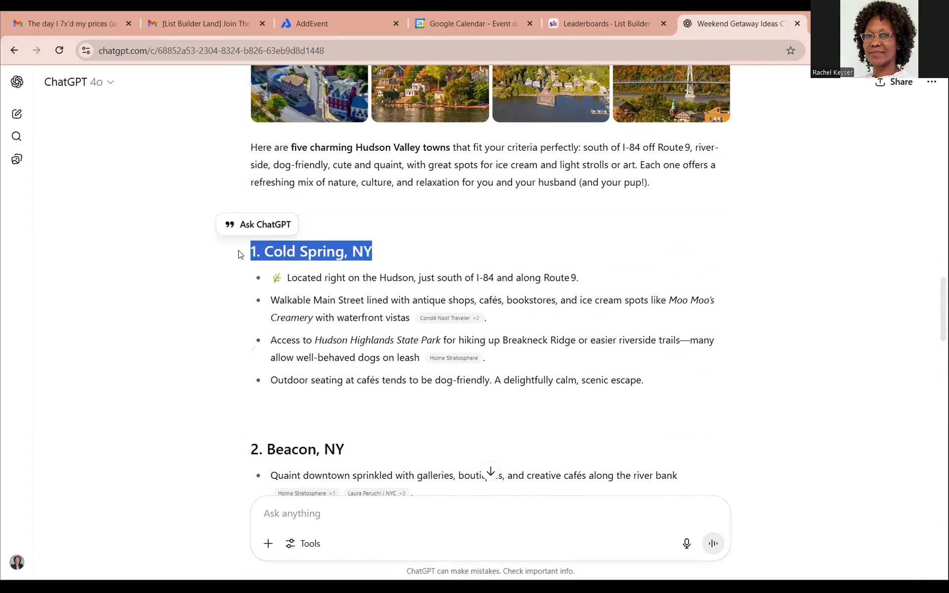
{"action": "scroll", "coordinate": [359, 337], "scroll_direction": "down", "scroll_amount": 2}
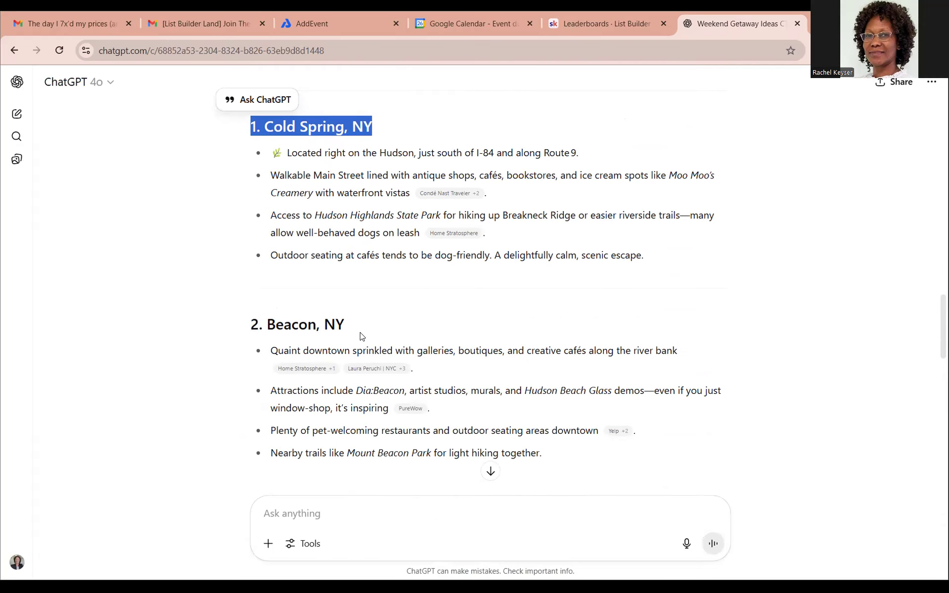
{"action": "left_click", "coordinate": [303, 320]}
{"action": "triple_click", "coordinate": [303, 321]}
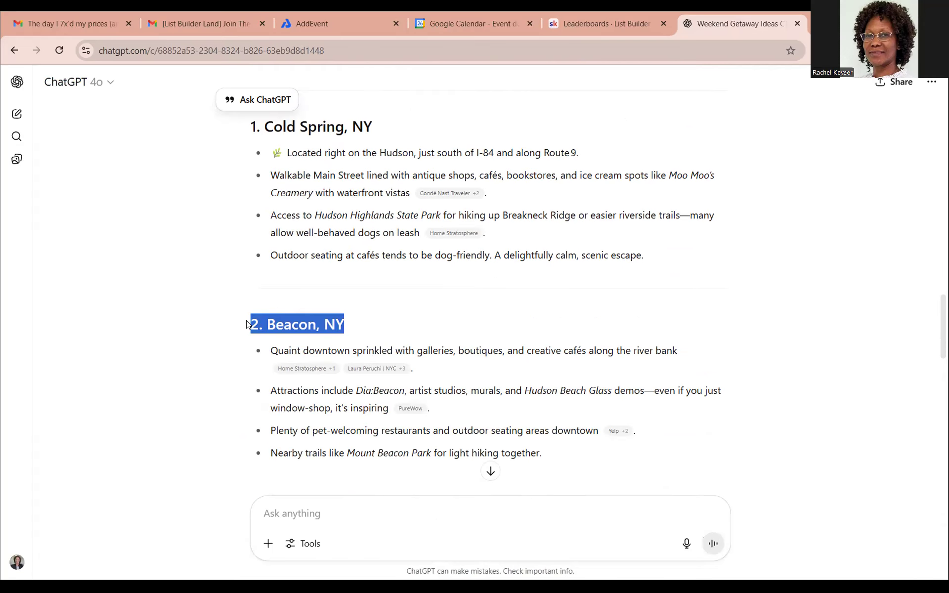
Step: Examine the remaining town suggestions, selecting the headings for Hudson, Nyack and Tivoli in turn
{"action": "scroll", "coordinate": [354, 341], "scroll_direction": "down", "scroll_amount": 3}
{"action": "left_click", "coordinate": [356, 337]}
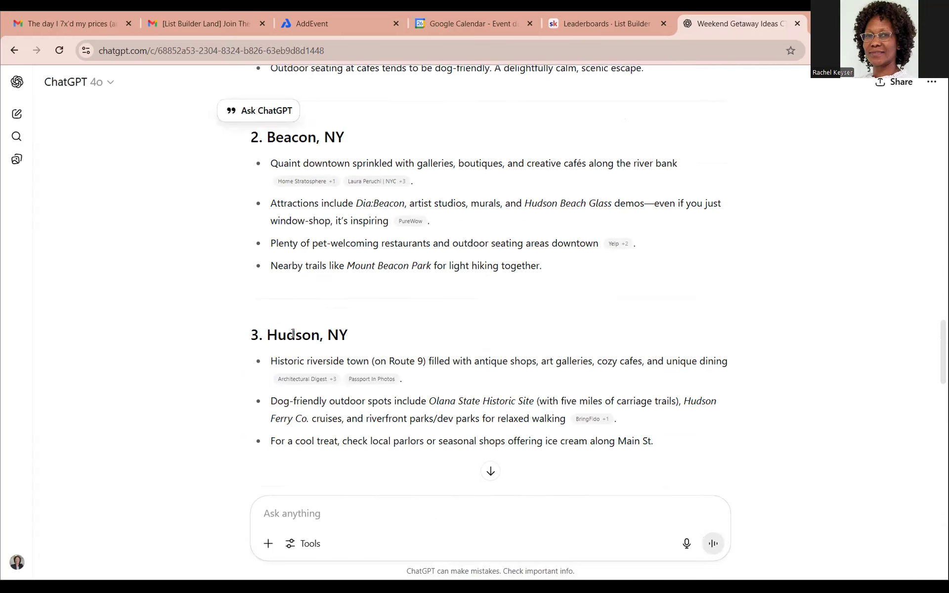
{"action": "triple_click", "coordinate": [355, 337]}
{"action": "scroll", "coordinate": [366, 370], "scroll_direction": "down", "scroll_amount": 3}
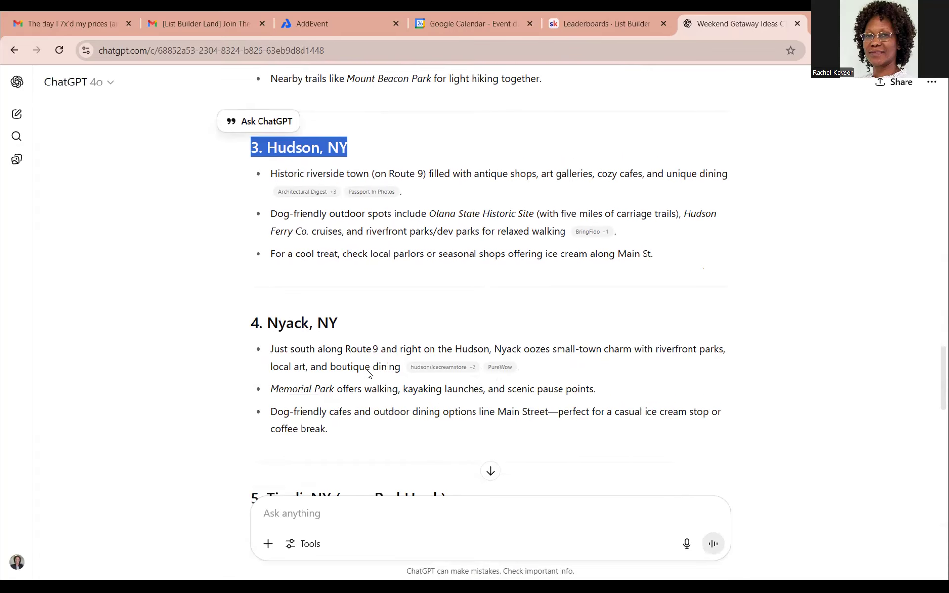
{"action": "left_click_drag", "start_coordinate": [338, 323], "coordinate": [238, 327]}
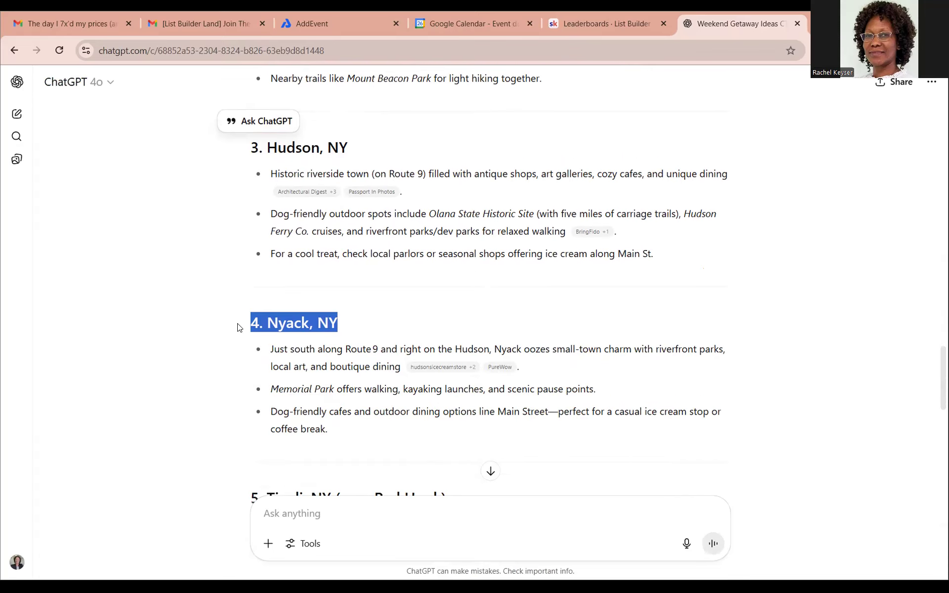
{"action": "scroll", "coordinate": [339, 331], "scroll_direction": "down", "scroll_amount": 3}
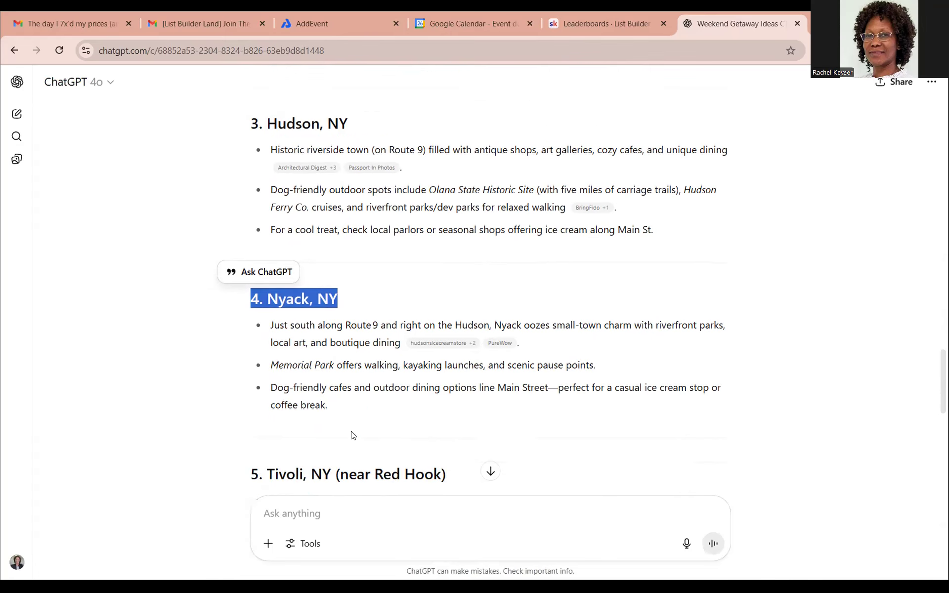
{"action": "mouse_move", "coordinate": [447, 312]}
{"action": "left_mouse_down"}
{"action": "mouse_move", "coordinate": [262, 320]}
{"action": "mouse_move", "coordinate": [448, 316]}
{"action": "left_mouse_up"}
{"action": "left_click", "coordinate": [234, 324]}
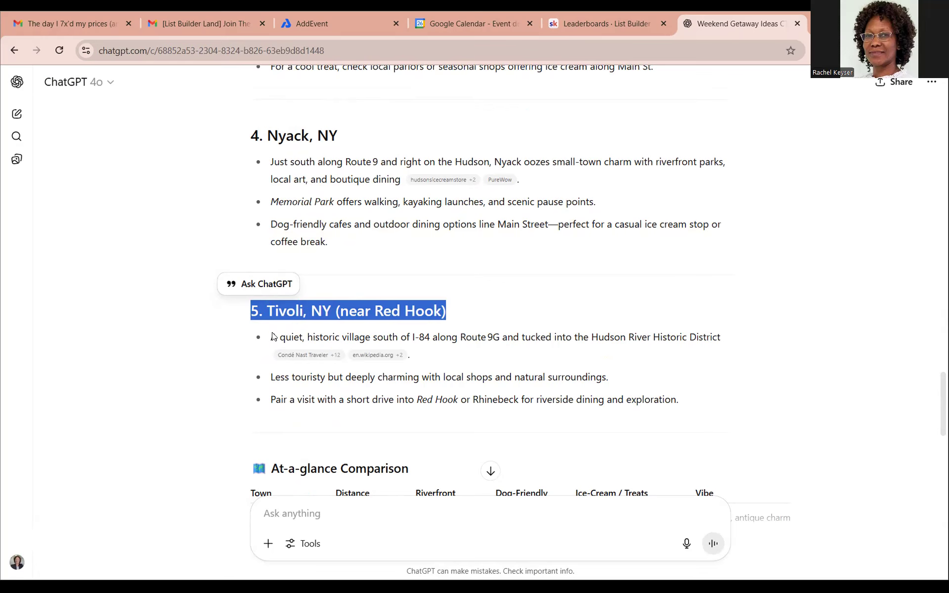
Step: Examine the at-a-glance comparison of the suggested towns and the closing reasons and offers of further help
{"action": "scroll", "coordinate": [278, 421], "scroll_direction": "down", "scroll_amount": 4}
{"action": "scroll", "coordinate": [278, 422], "scroll_direction": "down", "scroll_amount": 1}
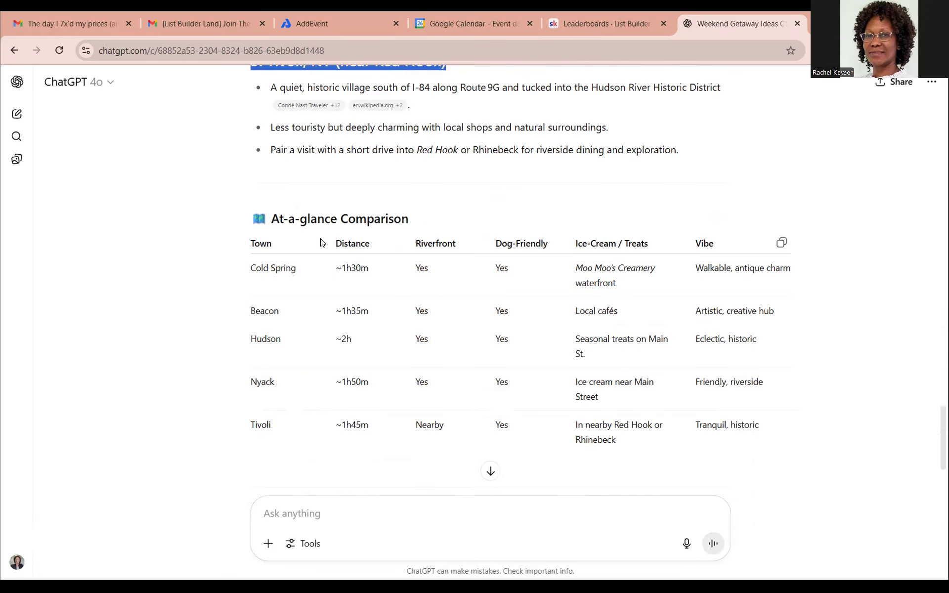
{"action": "scroll", "coordinate": [698, 327], "scroll_direction": "down", "scroll_amount": 2}
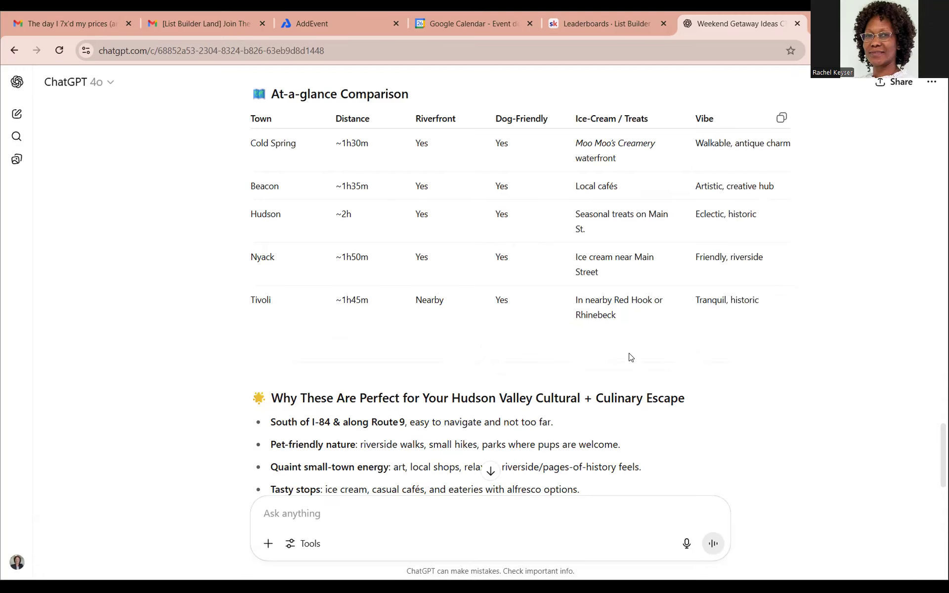
{"action": "scroll", "coordinate": [514, 370], "scroll_direction": "down", "scroll_amount": 3}
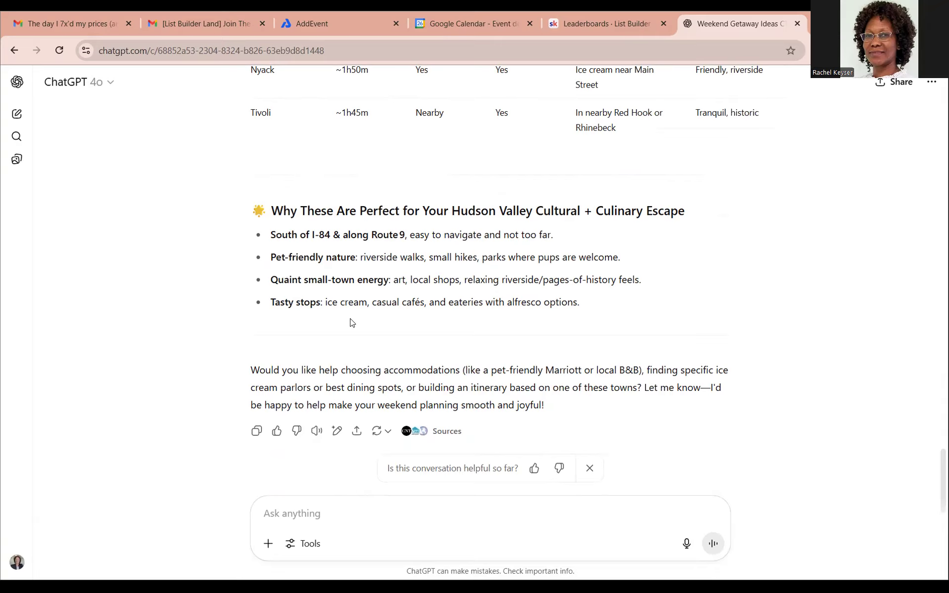
{"action": "scroll", "coordinate": [358, 343], "scroll_direction": "up", "scroll_amount": 6}
{"action": "scroll", "coordinate": [361, 346], "scroll_direction": "down", "scroll_amount": 7}
Step: Start a follow-up message with the request "Now find me places to stay"
{"action": "left_click", "coordinate": [352, 517]}
{"action": "type", "text": "Now g"}
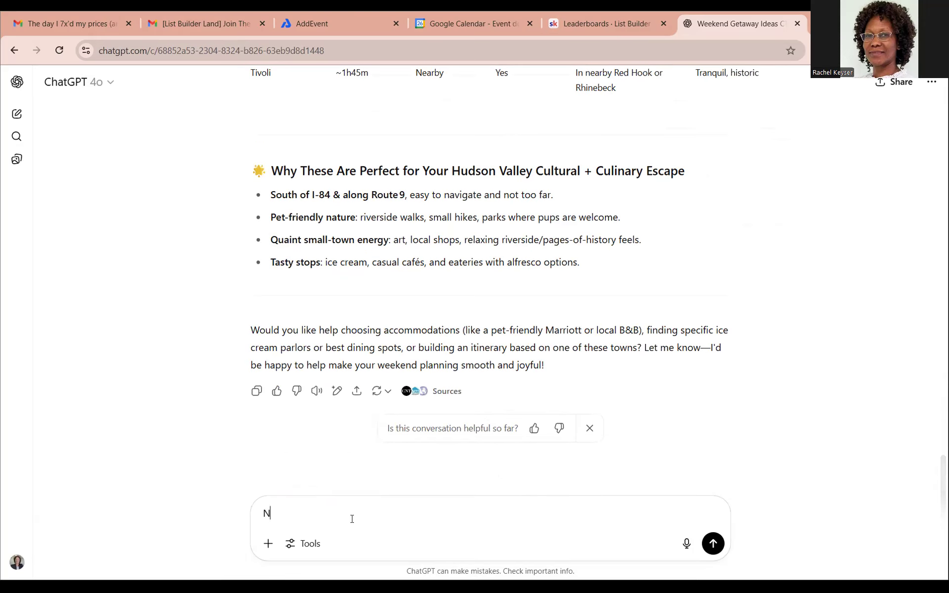
{"action": "key", "text": "BackSpace"}
{"action": "key", "text": "BackSpace"}
{"action": "type", "text": "find me s"}
{"action": "type", "text": "palces"}
{"action": "key", "text": "BackSpace"}
{"action": "key", "text": "BackSpace"}
{"action": "key", "text": "BackSpace"}
{"action": "key", "text": "BackSpace"}
{"action": "key", "text": "BackSpace"}
{"action": "type", "text": "laces to stay and if they d"}
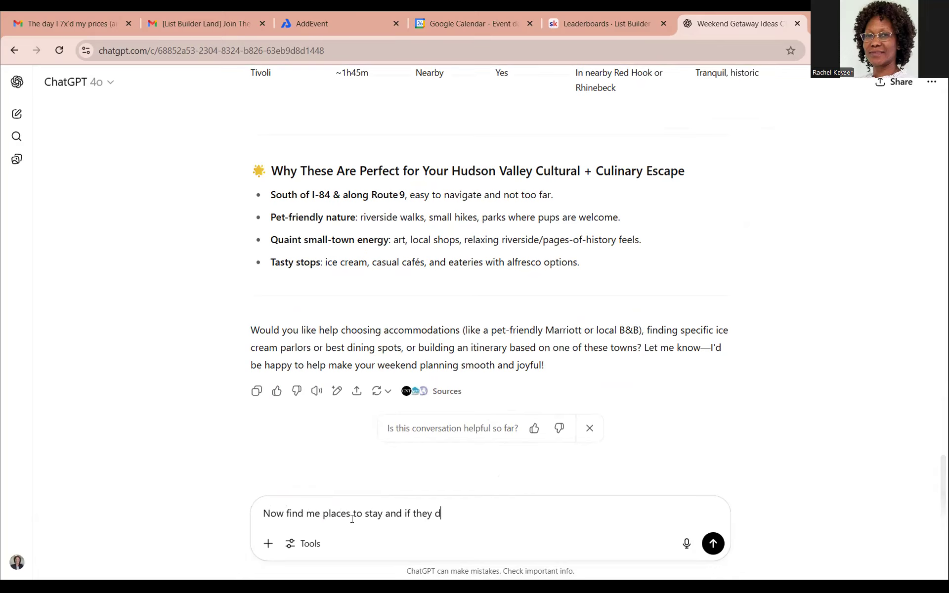
Step: Add that if they do not have a marriott hotel, "I am open to others budget-friendly ones."
{"action": "type", "text": "o not have a marriott hot"}
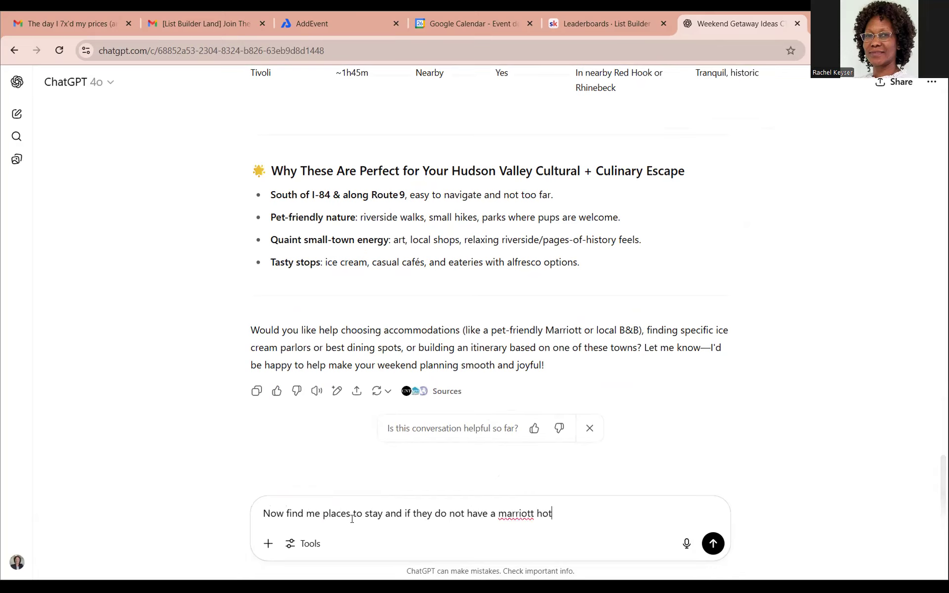
{"action": "type", "text": "el I am open to others budg"}
{"action": "type", "text": "et"}
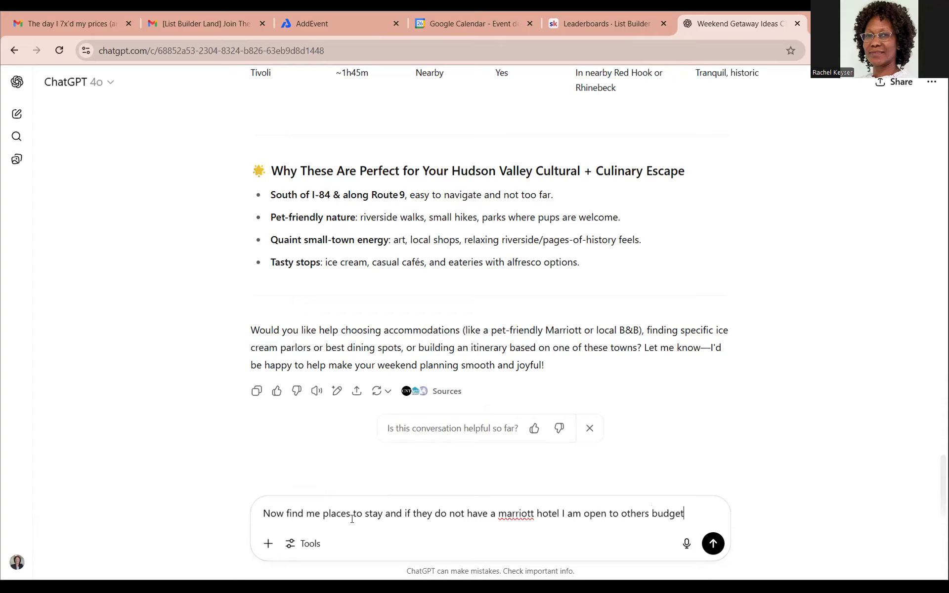
{"action": "type", "text": "-friendly ones."}
Step: Add a new line reading "Give me top 5 and the suggested price for each" and submit the request
{"action": "key", "text": "shift+Return"}
{"action": "type", "text": "Givem"}
{"action": "key", "text": "BackSpace"}
{"action": "type", "text": "me top 5 and the suggested"}
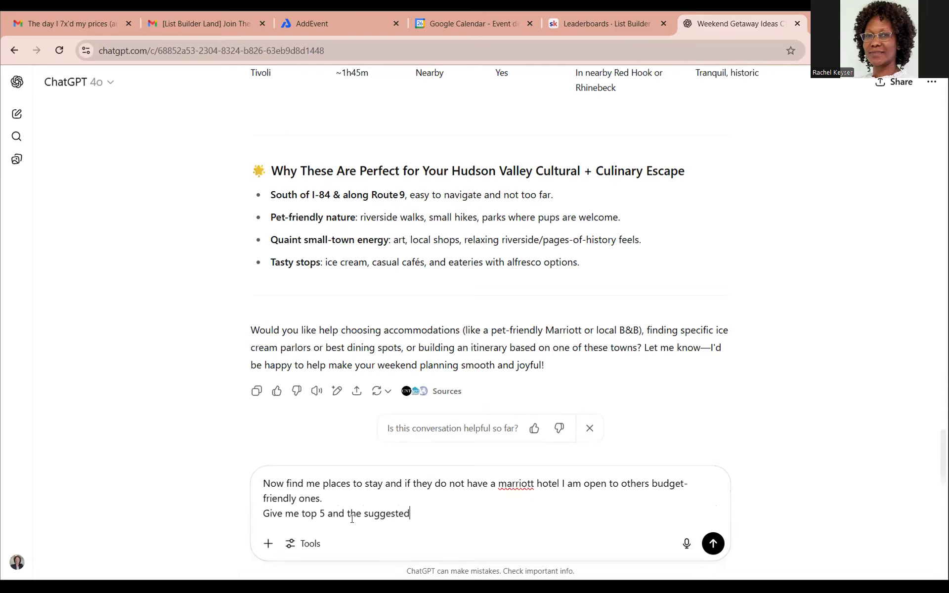
{"action": "type", "text": " price for each"}
{"action": "key", "text": "Return"}
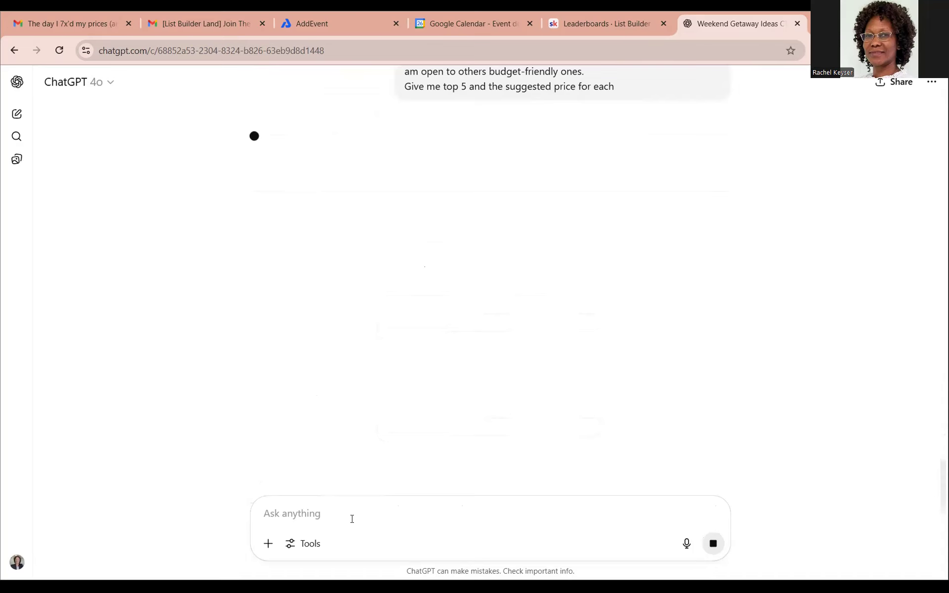
Step: Review the submitted request and the first two lodging suggestions in Fishkill, including their pet policies and estimated rates
{"action": "scroll", "coordinate": [360, 425], "scroll_direction": "up", "scroll_amount": 3}
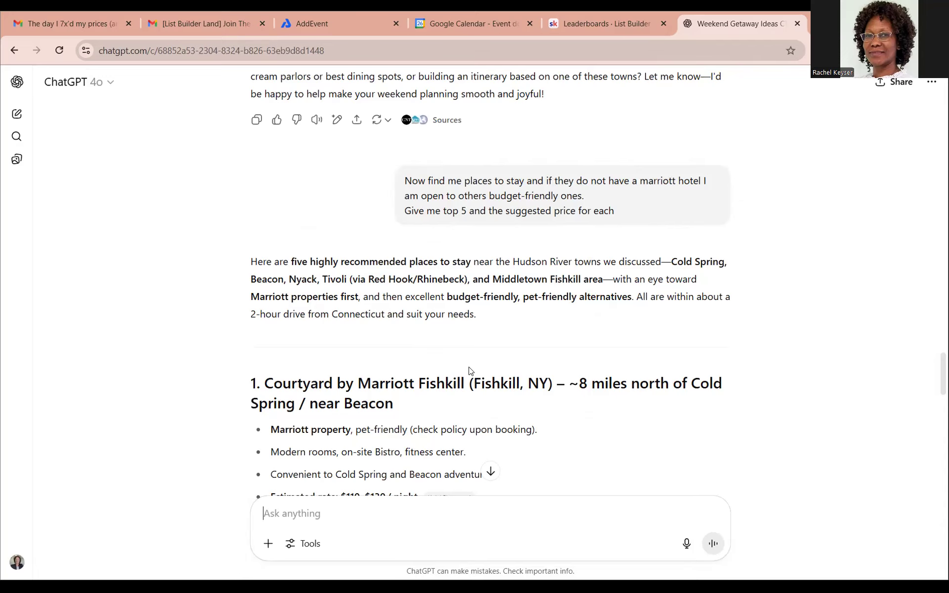
{"action": "scroll", "coordinate": [469, 371], "scroll_direction": "down", "scroll_amount": 3}
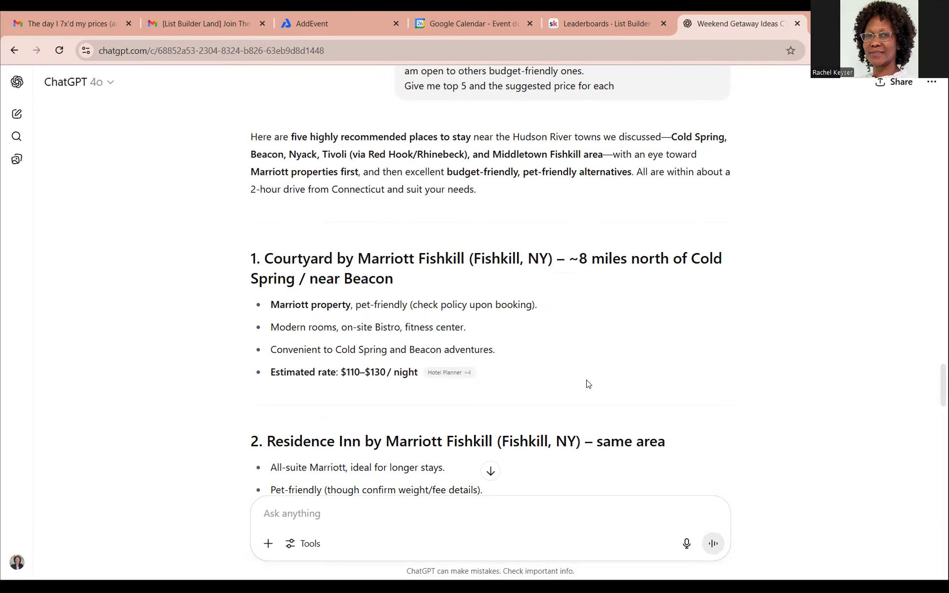
{"action": "scroll", "coordinate": [591, 389], "scroll_direction": "down", "scroll_amount": 3}
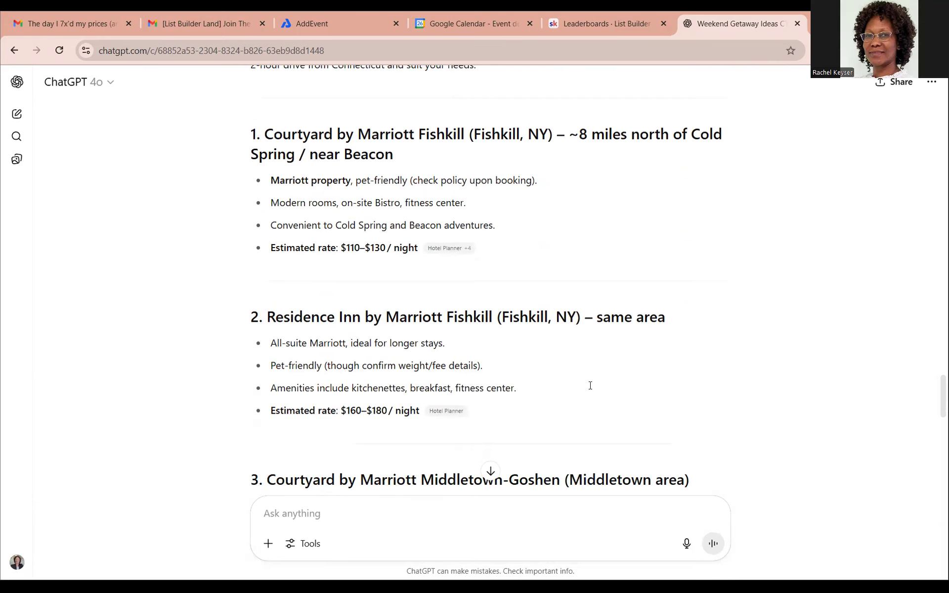
{"action": "scroll", "coordinate": [591, 389], "scroll_direction": "up", "scroll_amount": 3}
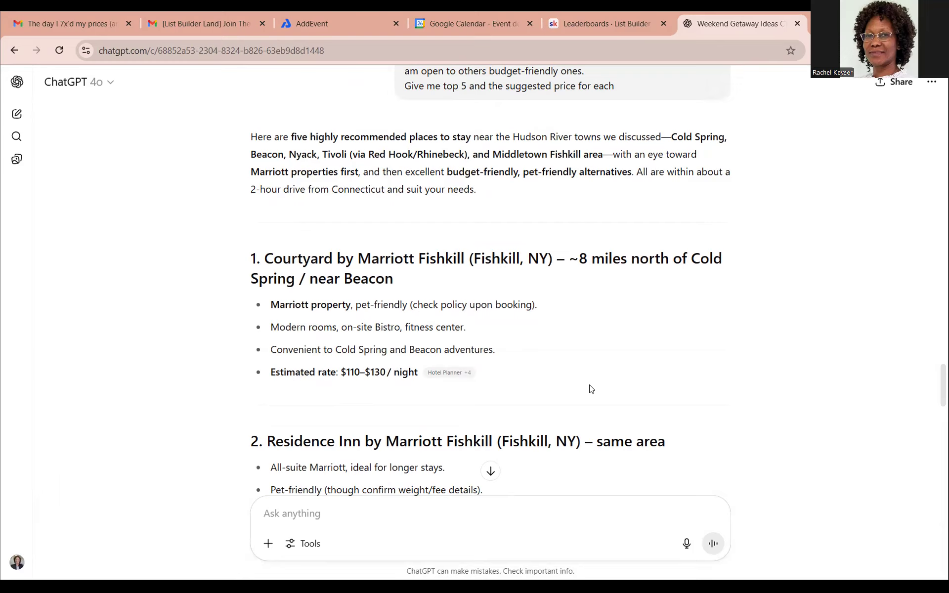
{"action": "scroll", "coordinate": [591, 388], "scroll_direction": "down", "scroll_amount": 1}
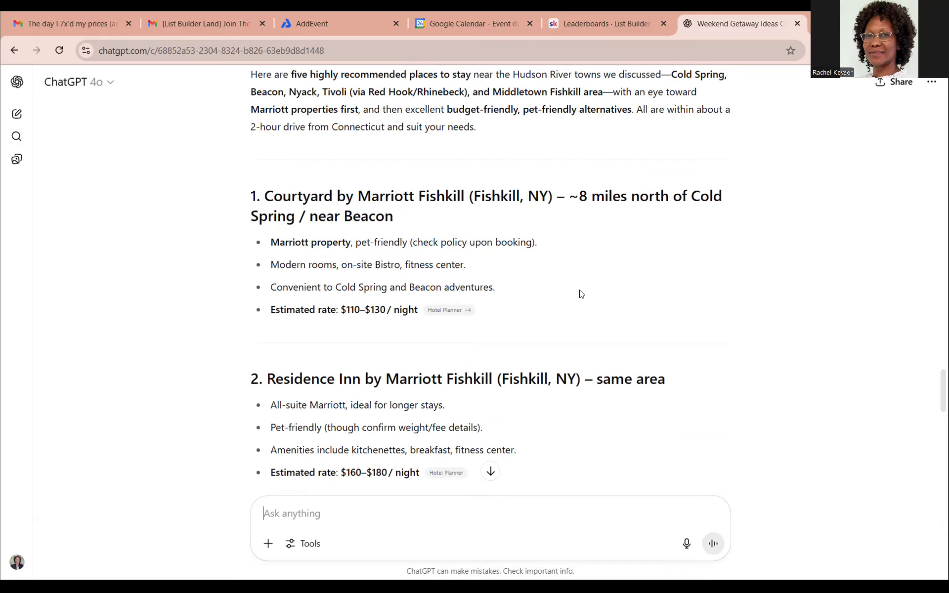
{"action": "scroll", "coordinate": [581, 294], "scroll_direction": "up", "scroll_amount": 2}
{"action": "scroll", "coordinate": [581, 294], "scroll_direction": "down", "scroll_amount": 3}
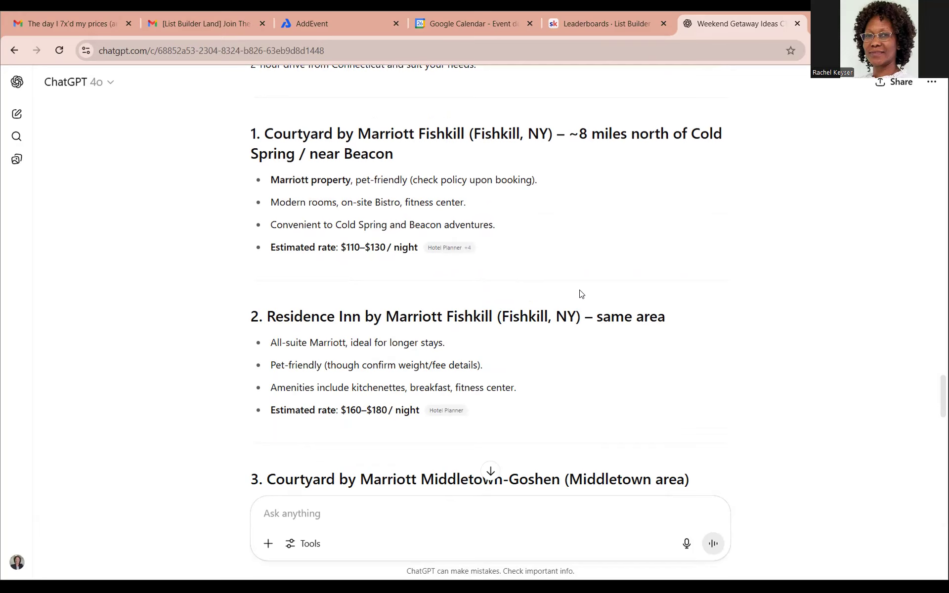
{"action": "scroll", "coordinate": [580, 293], "scroll_direction": "up", "scroll_amount": 3}
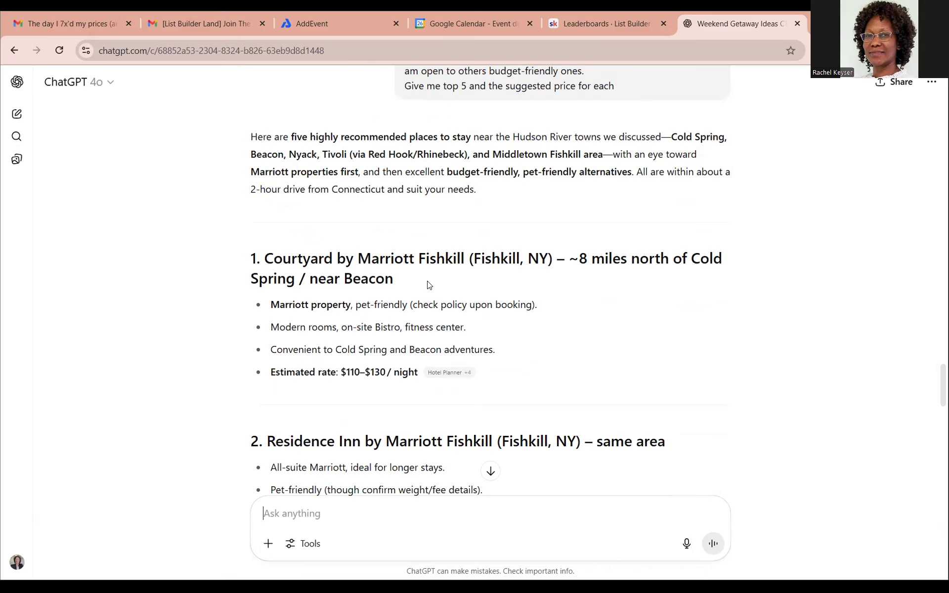
{"action": "scroll", "coordinate": [409, 285], "scroll_direction": "down", "scroll_amount": 1}
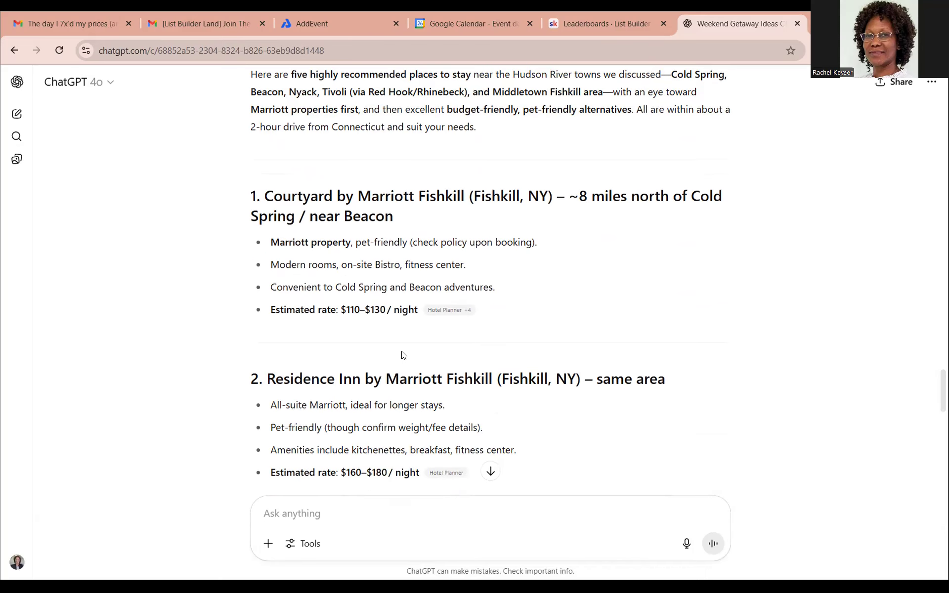
{"action": "scroll", "coordinate": [364, 341], "scroll_direction": "down", "scroll_amount": 2}
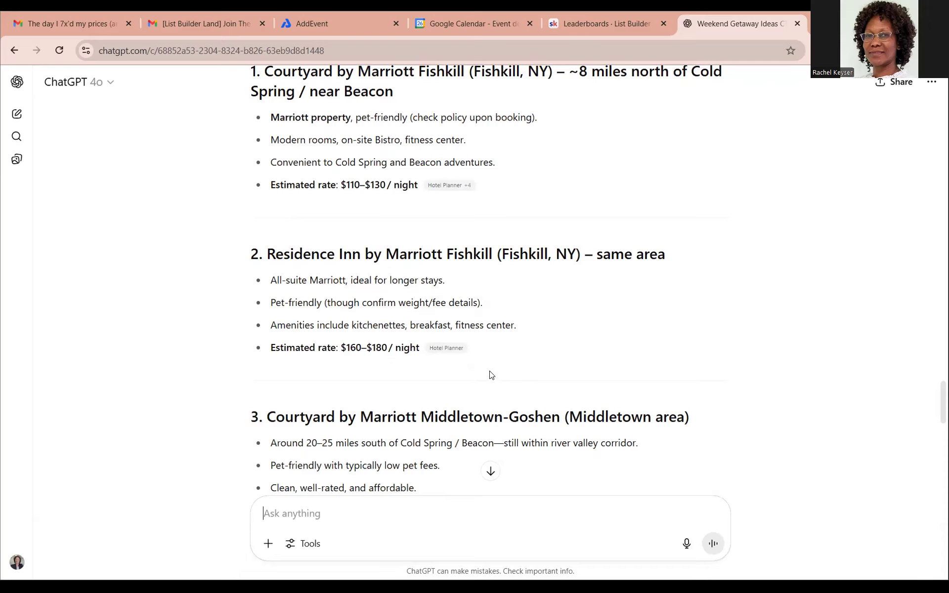
{"action": "scroll", "coordinate": [514, 365], "scroll_direction": "up", "scroll_amount": 3}
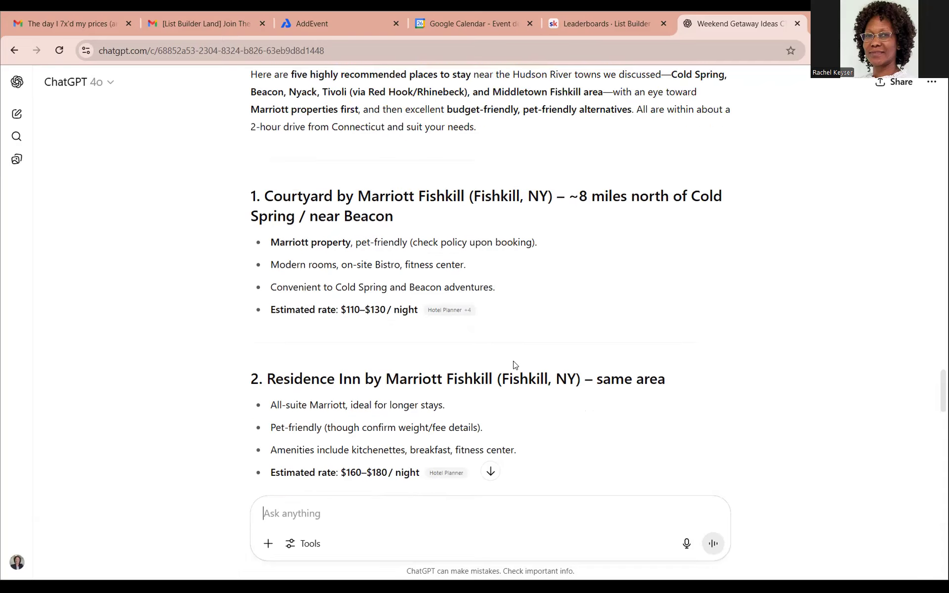
{"action": "scroll", "coordinate": [514, 365], "scroll_direction": "down", "scroll_amount": 1}
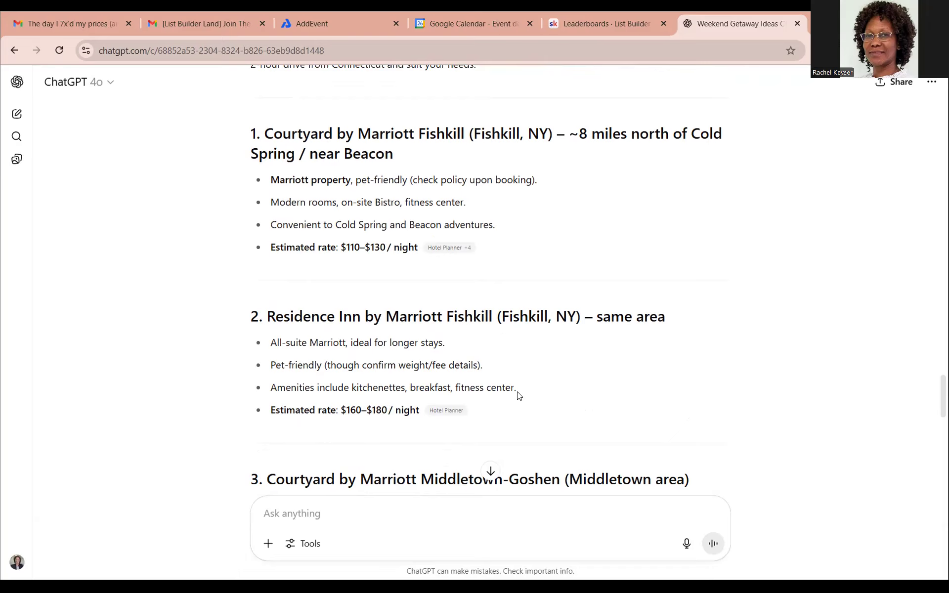
Step: Examine the Middletown-Goshen, Nyack and Poughkeepsie hotel suggestions and the start of the summary table
{"action": "scroll", "coordinate": [523, 393], "scroll_direction": "down", "scroll_amount": 5}
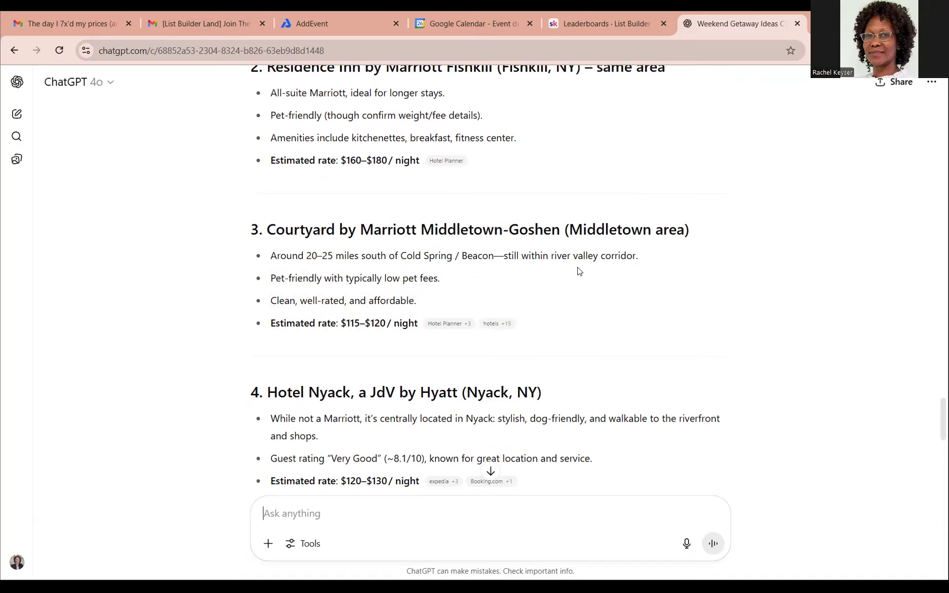
{"action": "scroll", "coordinate": [466, 370], "scroll_direction": "down", "scroll_amount": 2}
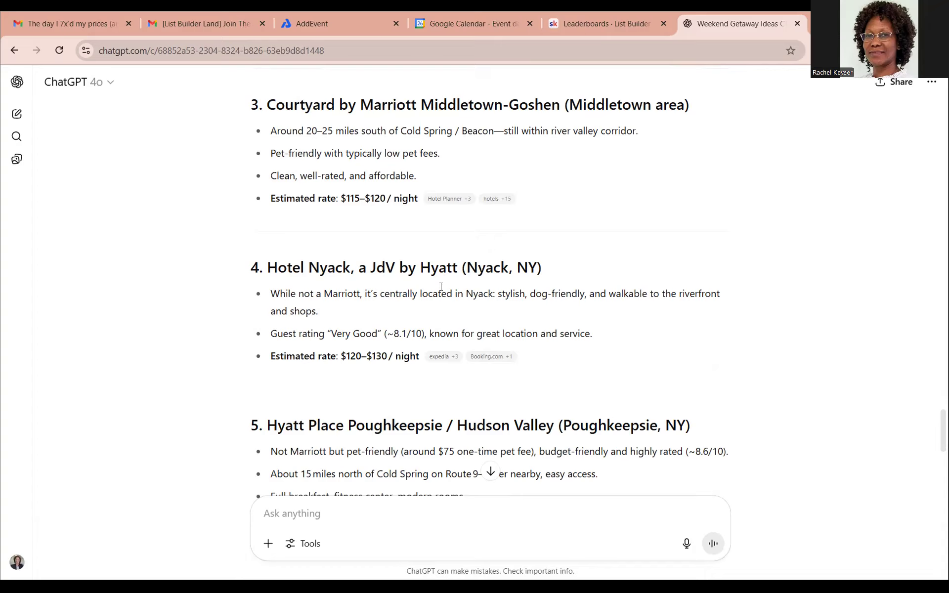
{"action": "scroll", "coordinate": [440, 287], "scroll_direction": "down", "scroll_amount": 4}
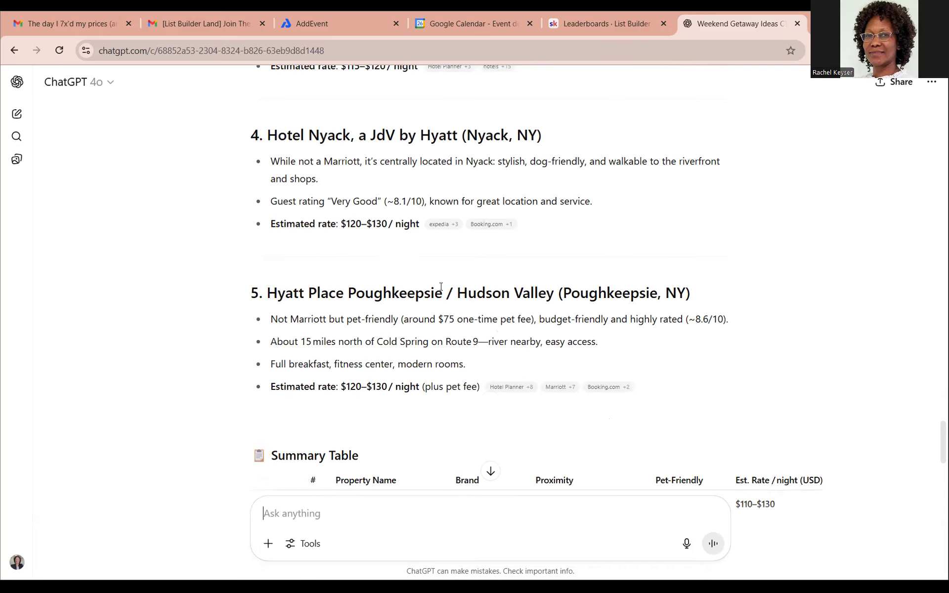
{"action": "scroll", "coordinate": [441, 289], "scroll_direction": "down", "scroll_amount": 1}
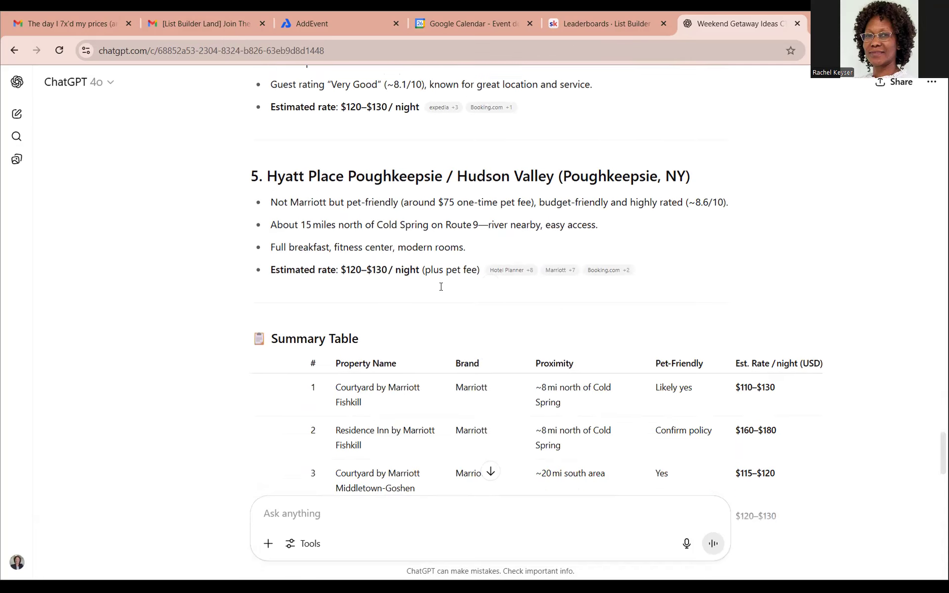
{"action": "scroll", "coordinate": [424, 288], "scroll_direction": "up", "scroll_amount": 1}
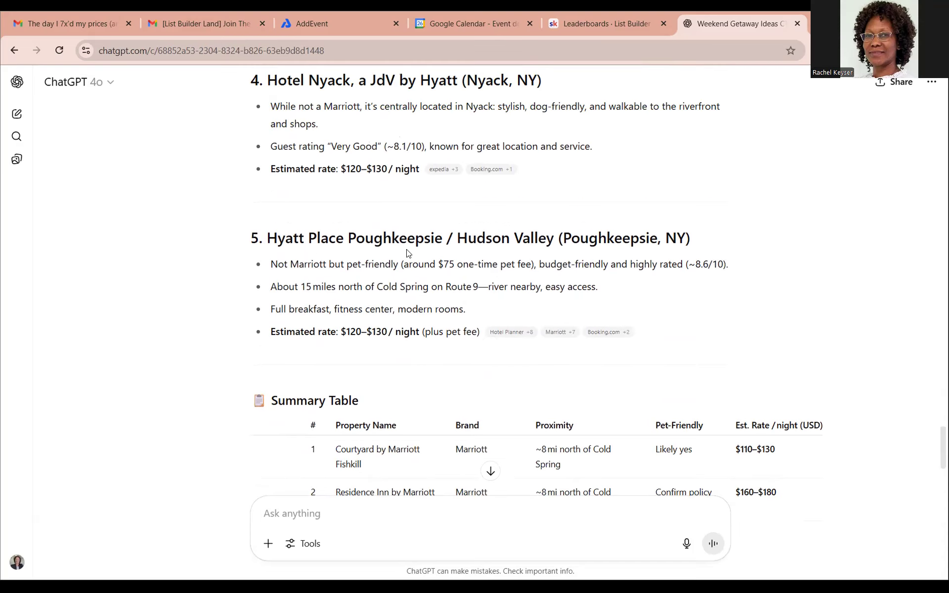
{"action": "scroll", "coordinate": [319, 371], "scroll_direction": "up", "scroll_amount": 3}
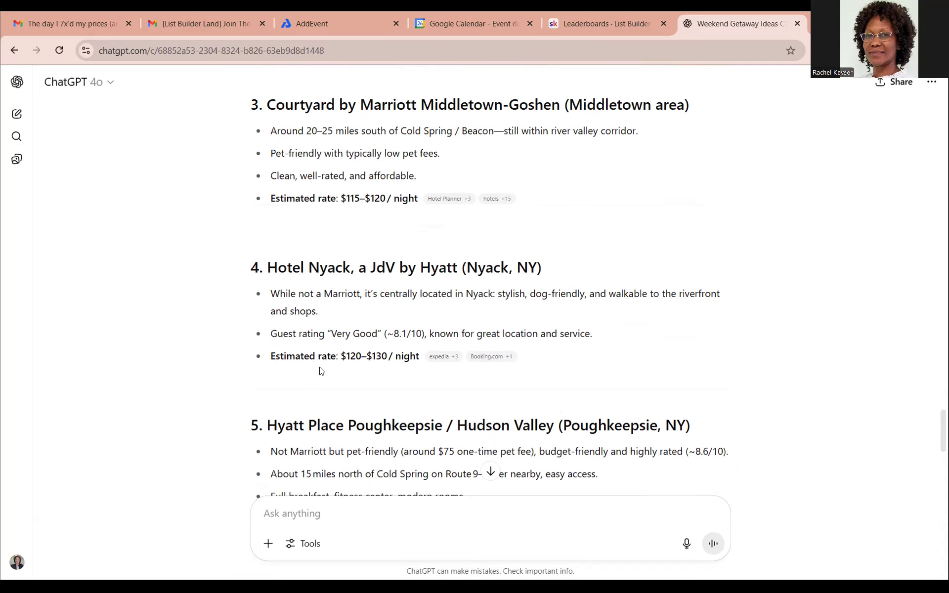
Step: Highlight part of the Hyatt Place Poughkeepsie heading, followed by the full Hotel Nyack heading
{"action": "left_click_drag", "start_coordinate": [245, 429], "coordinate": [406, 426]}
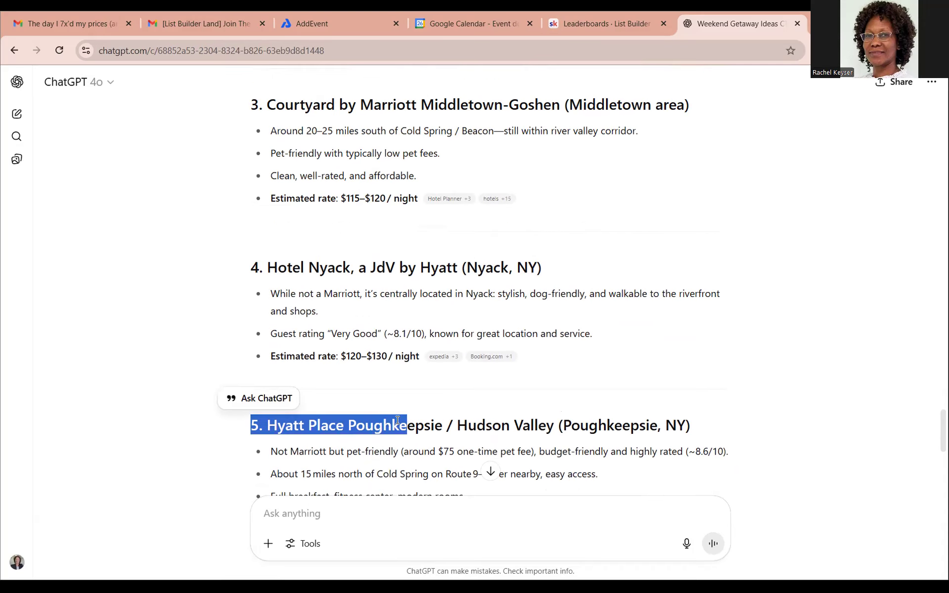
{"action": "left_click_drag", "start_coordinate": [250, 268], "coordinate": [473, 265]}
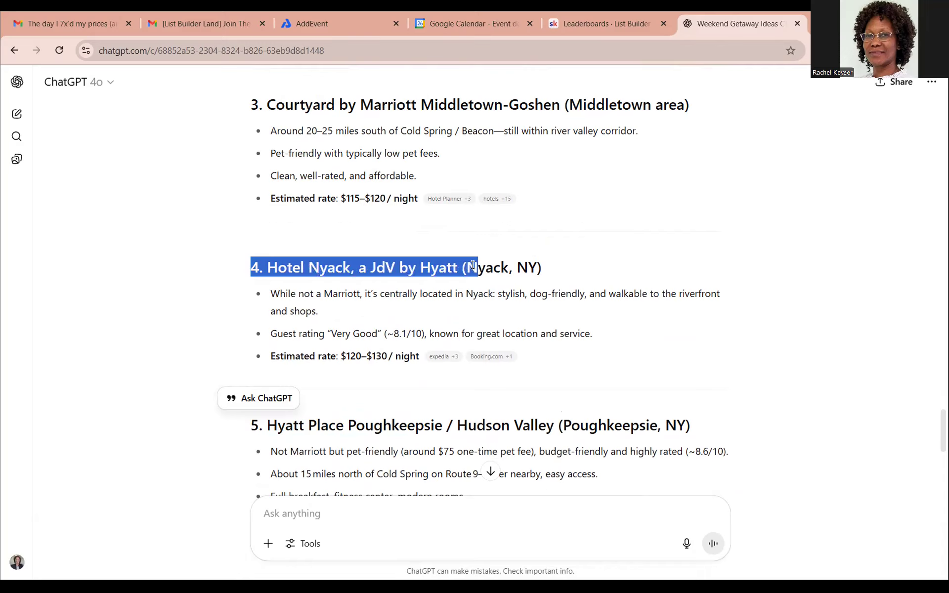
{"action": "left_click_drag", "start_coordinate": [473, 266], "coordinate": [543, 276]}
{"action": "left_click", "coordinate": [543, 276]}
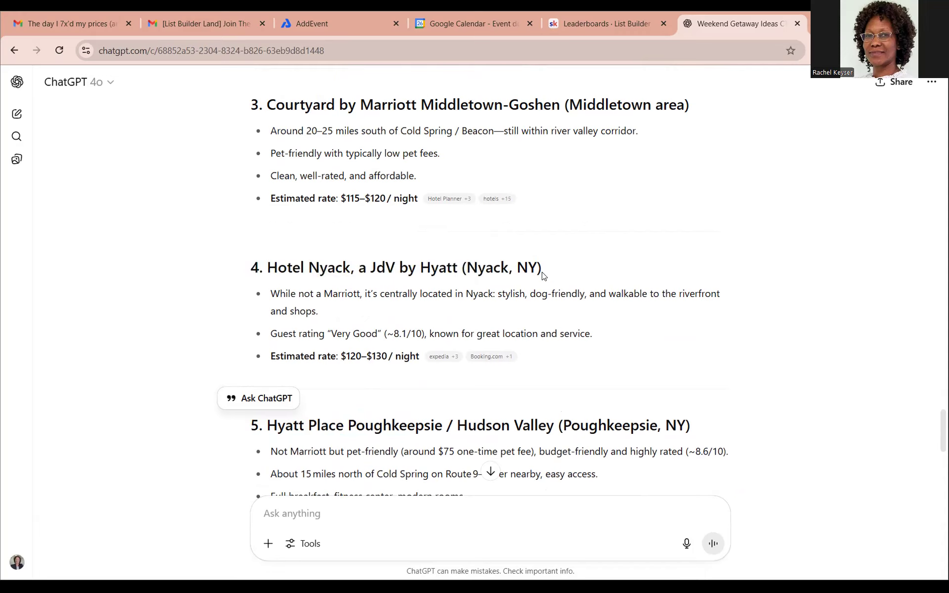
{"action": "right_click", "coordinate": [542, 276]}
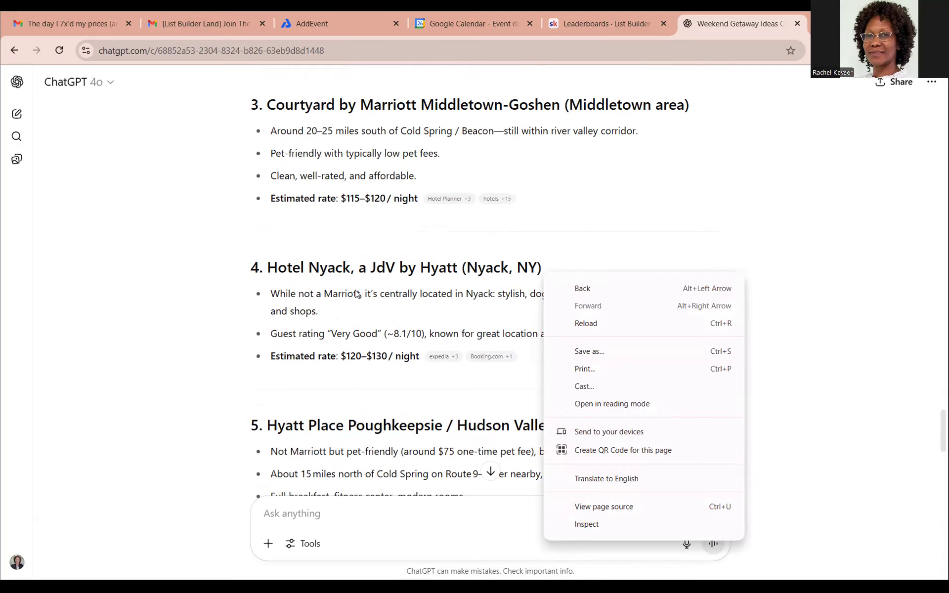
{"action": "left_click", "coordinate": [249, 269]}
{"action": "left_click_drag", "start_coordinate": [248, 270], "coordinate": [556, 271]}
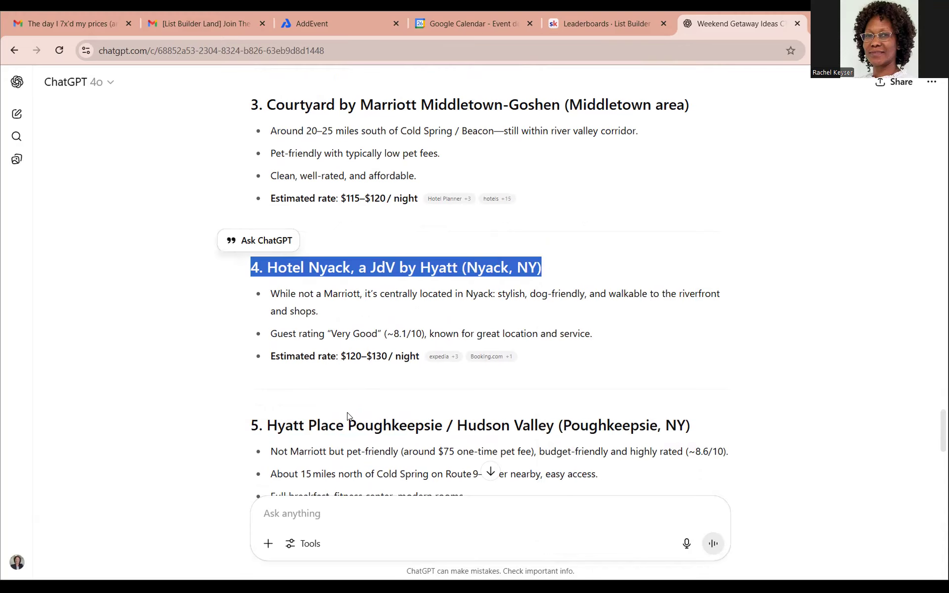
Step: Highlight the start of the Courtyard by Marriott Middletown-Goshen heading and recheck the two Fishkill suggestions above it
{"action": "scroll", "coordinate": [347, 417], "scroll_direction": "up", "scroll_amount": 4}
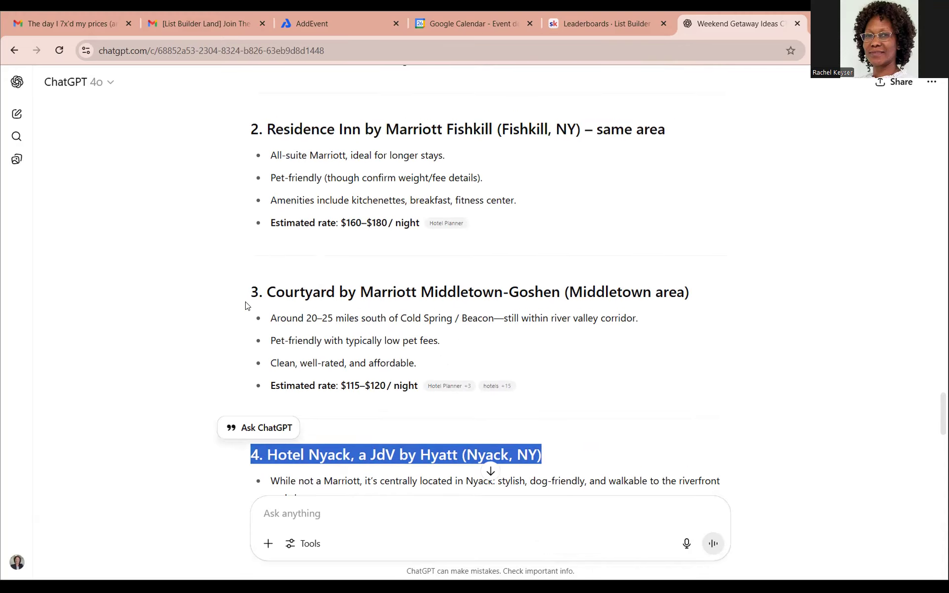
{"action": "scroll", "coordinate": [246, 305], "scroll_direction": "up", "scroll_amount": 1}
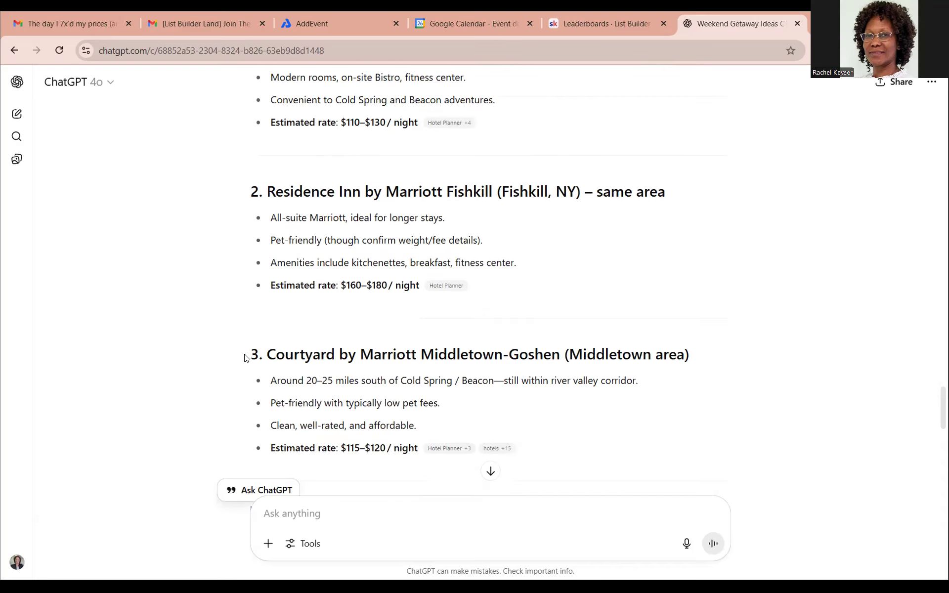
{"action": "left_click_drag", "start_coordinate": [239, 355], "coordinate": [359, 356]}
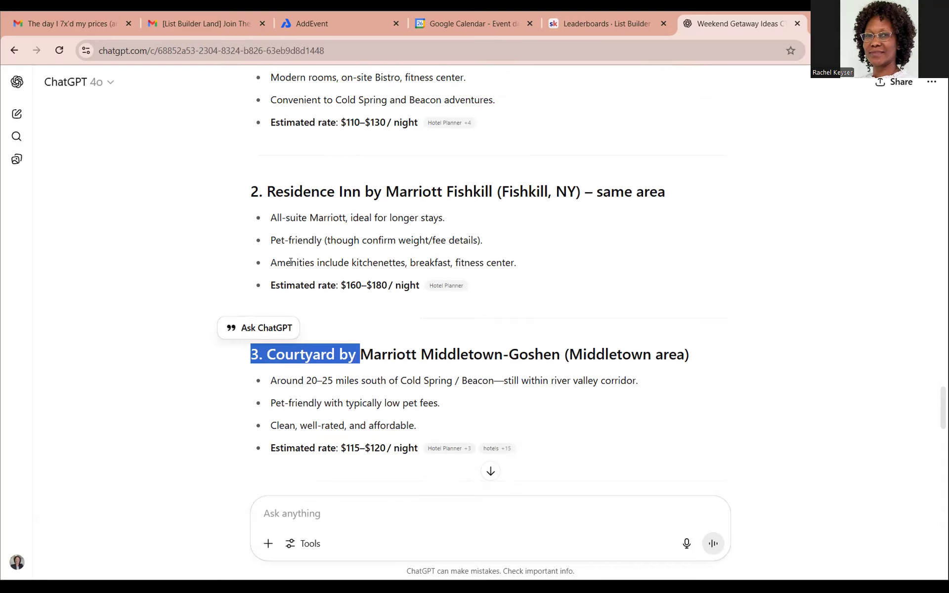
{"action": "scroll", "coordinate": [290, 262], "scroll_direction": "up", "scroll_amount": 4}
{"action": "scroll", "coordinate": [290, 262], "scroll_direction": "down", "scroll_amount": 3}
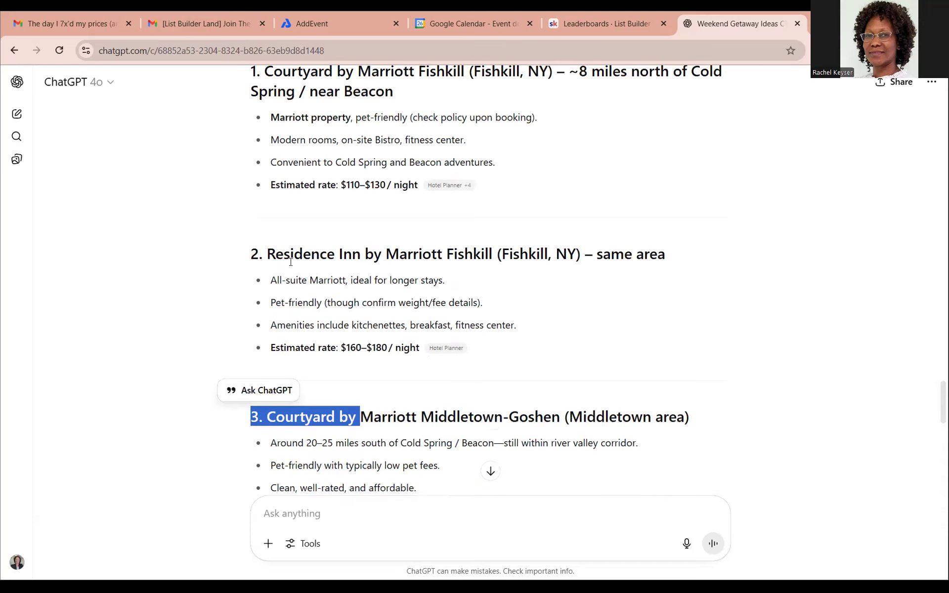
Step: Review the hotel summary table, the reasons the properties fit the Hudson Valley escape, and the closing offer of further help
{"action": "scroll", "coordinate": [291, 262], "scroll_direction": "down", "scroll_amount": 10}
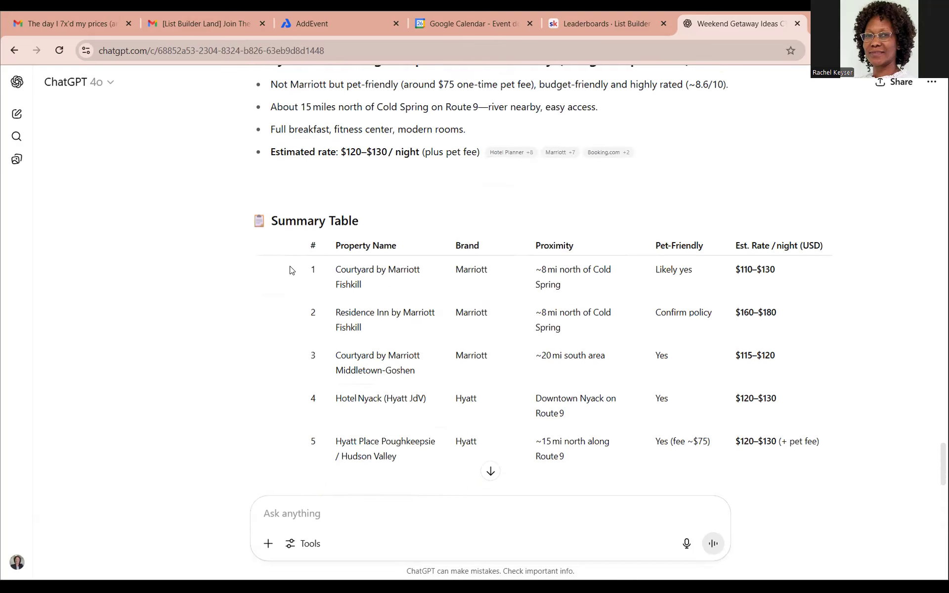
{"action": "scroll", "coordinate": [289, 269], "scroll_direction": "down", "scroll_amount": 1}
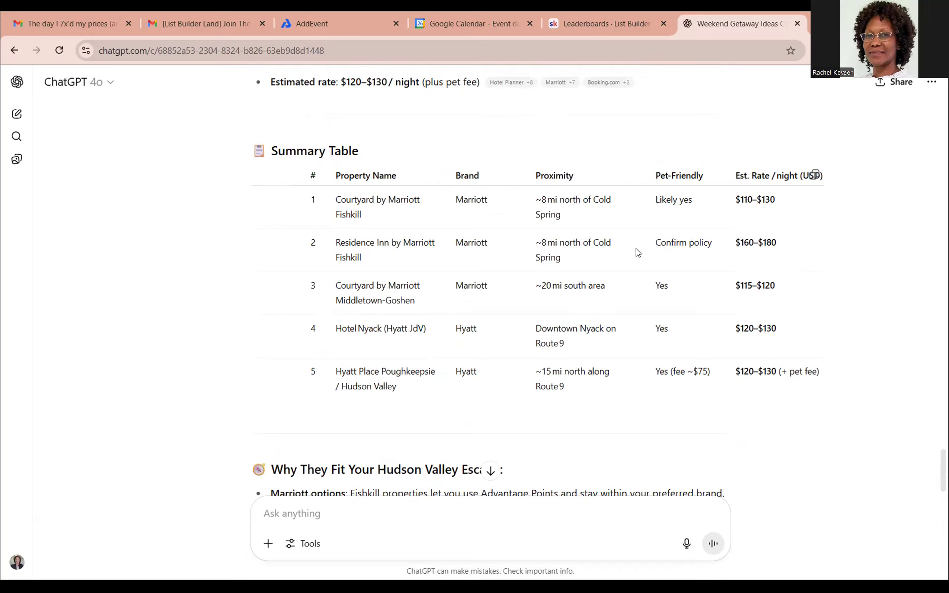
{"action": "scroll", "coordinate": [638, 252], "scroll_direction": "down", "scroll_amount": 1}
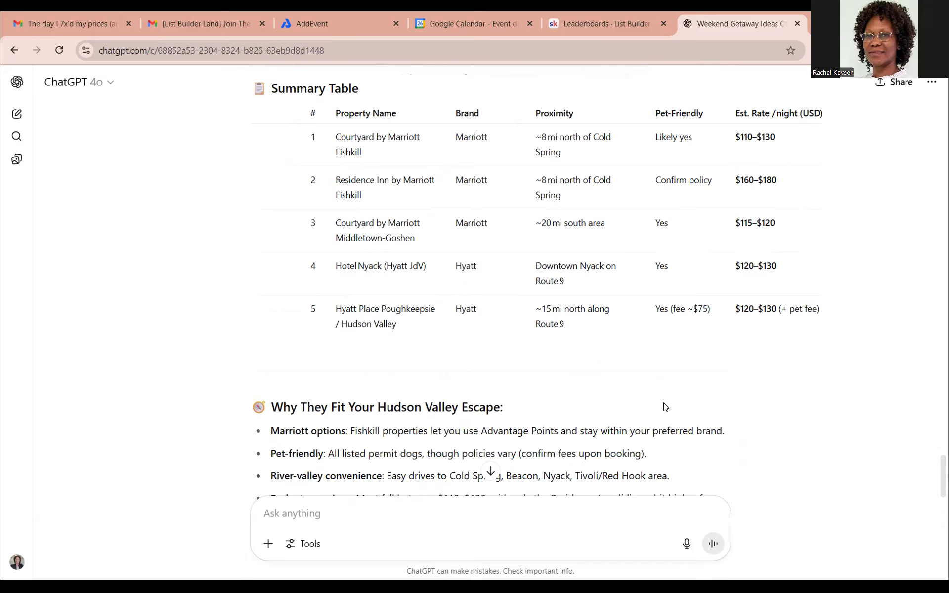
{"action": "scroll", "coordinate": [664, 407], "scroll_direction": "up", "scroll_amount": 1}
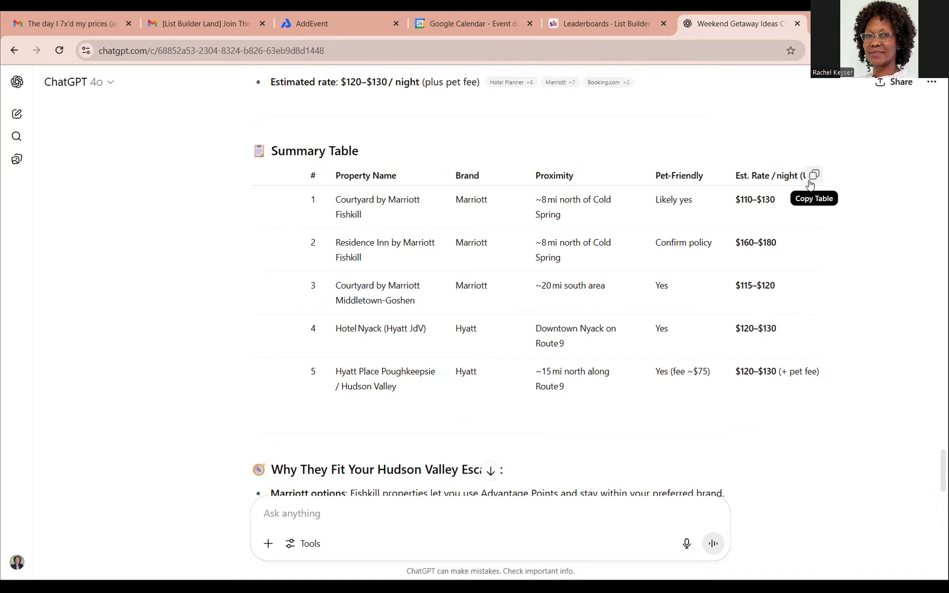
{"action": "scroll", "coordinate": [569, 340], "scroll_direction": "down", "scroll_amount": 3}
{"action": "scroll", "coordinate": [568, 340], "scroll_direction": "down", "scroll_amount": 4}
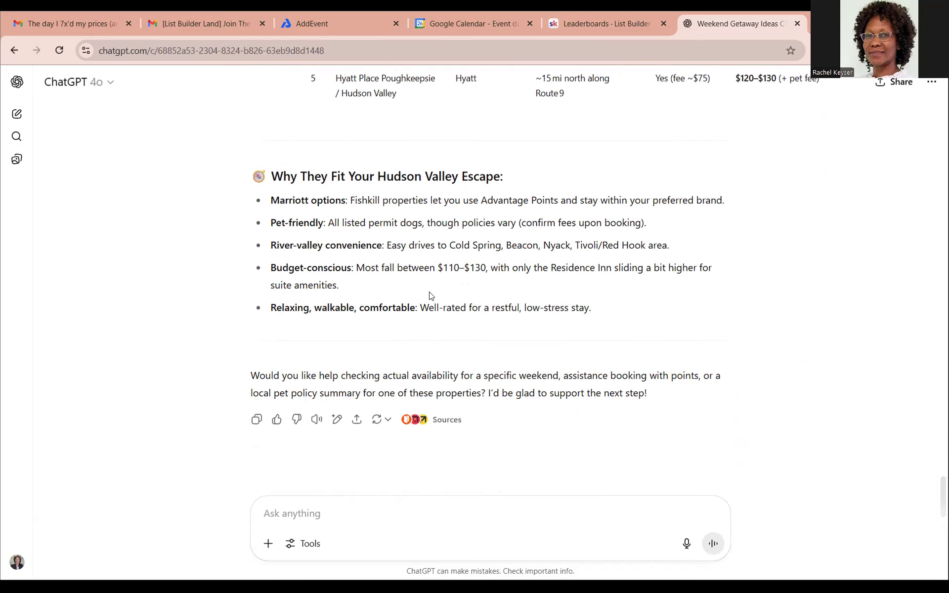
{"action": "scroll", "coordinate": [430, 295], "scroll_direction": "up", "scroll_amount": 1}
{"action": "scroll", "coordinate": [489, 470], "scroll_direction": "down", "scroll_amount": 1}
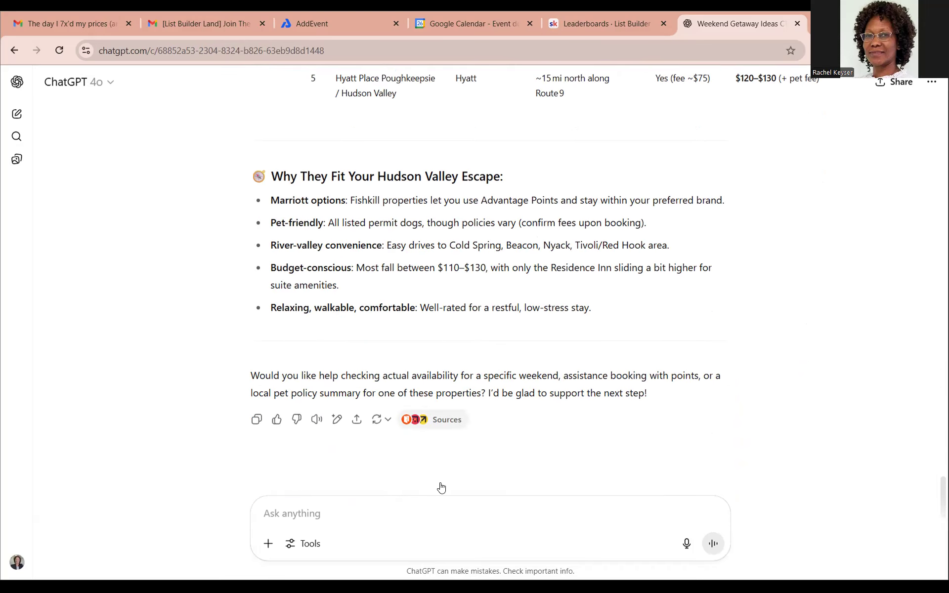
Step: Draft the reply "Ok great! THe hotels I want to add to my list are 1 - 3. Leave out 4 and 5", followed by a blank line
{"action": "type", "text": "Ok great"}
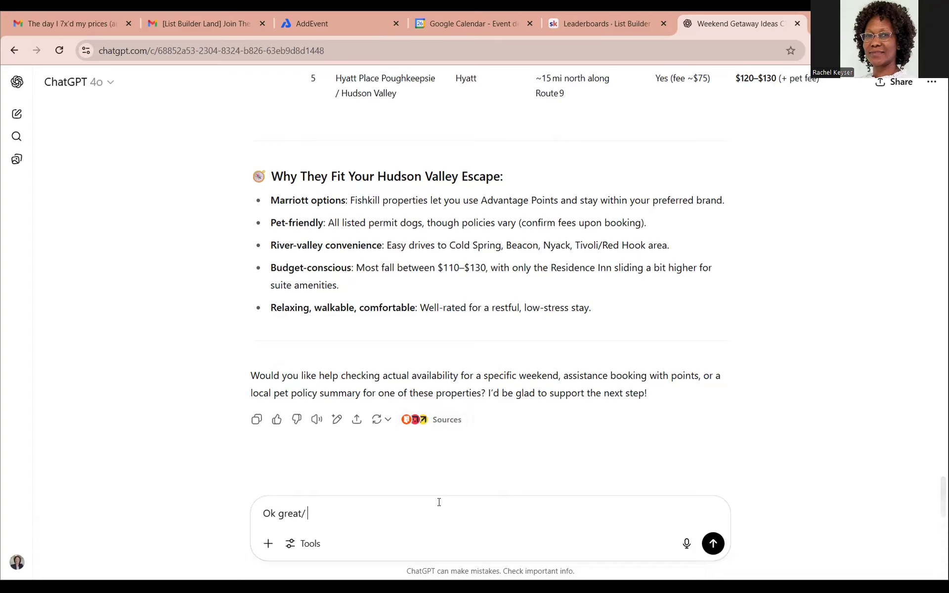
{"action": "type", "text": "! THe hotels I want to add to my"}
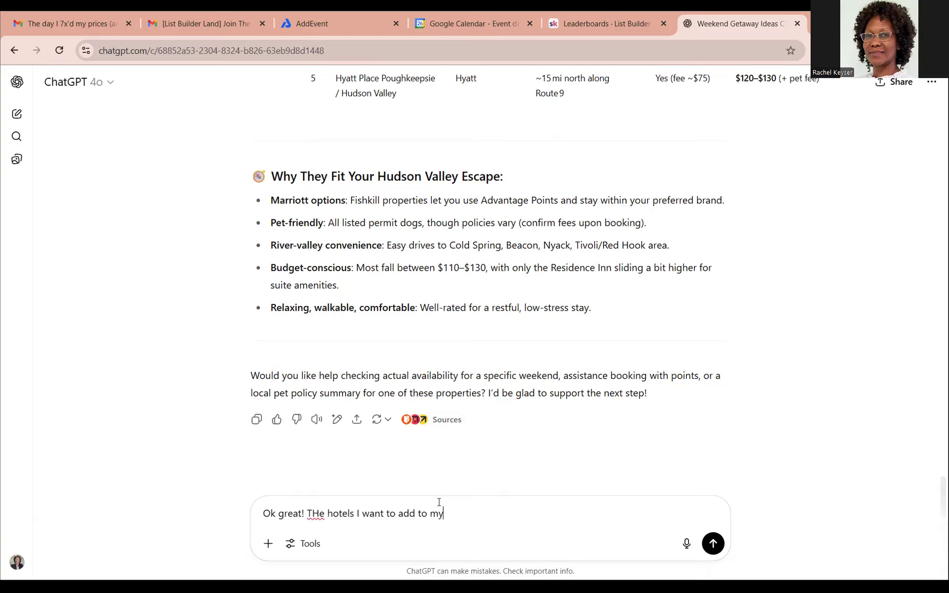
{"action": "type", "text": " list are 1 - 3. Leave out 4 and 5"}
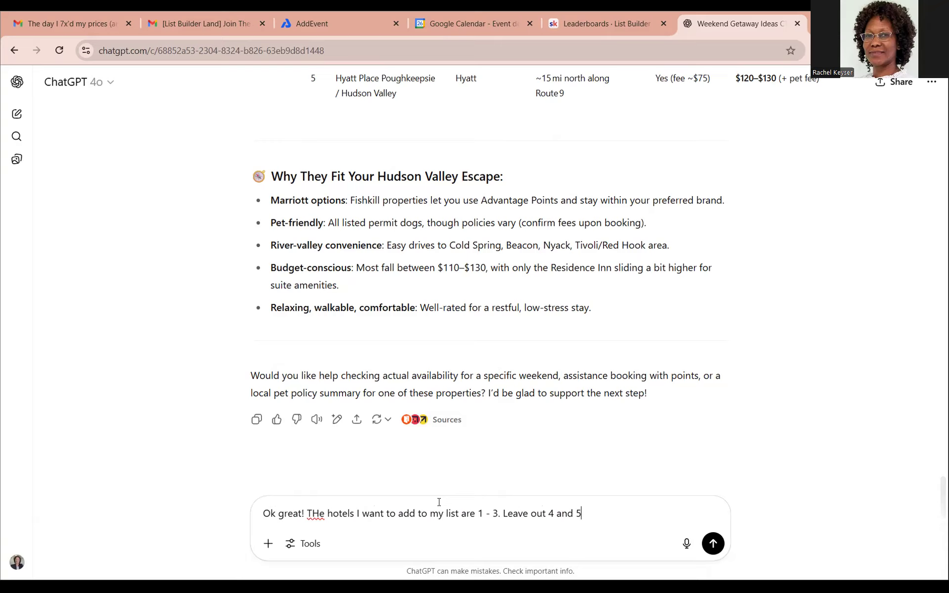
{"action": "key", "text": "shift+Return"}
{"action": "key", "text": "shift+Return"}
Step: Add to the draft "Now create for me a summary of my choices starting with the Getaway above, I want first:" and start a new line
{"action": "type", "text": "Now cre"}
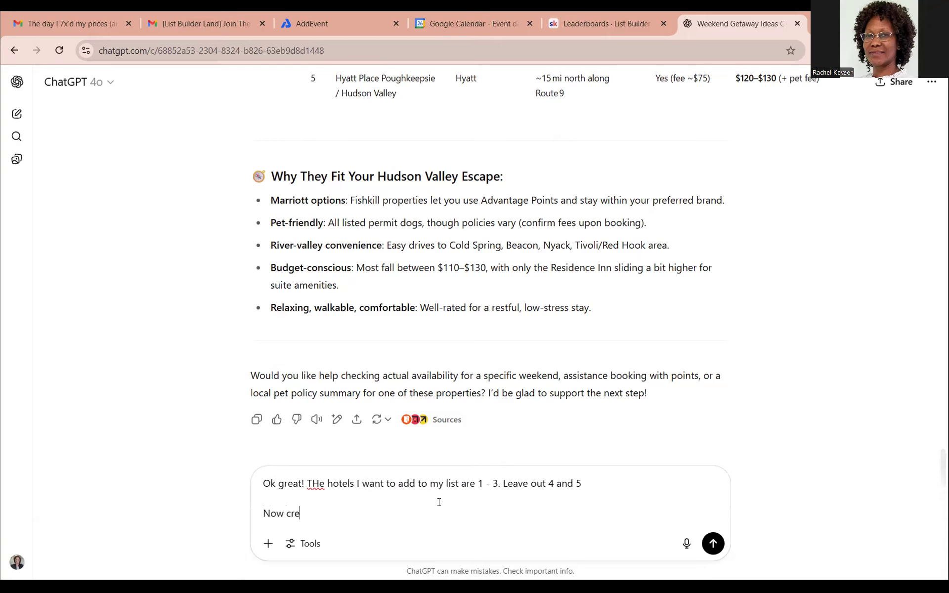
{"action": "type", "text": "ate for me a summary of "}
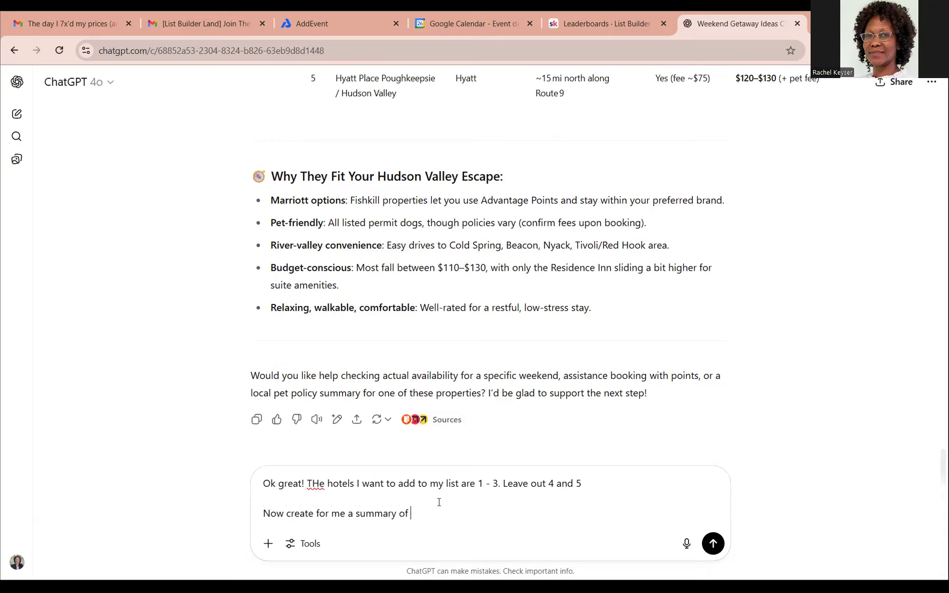
{"action": "type", "text": "my choices starting with the Getway"}
{"action": "key", "text": "BackSpace"}
{"action": "key", "text": "BackSpace"}
{"action": "key", "text": "BackSpace"}
{"action": "type", "text": "awy a"}
{"action": "key", "text": "BackSpace"}
{"action": "key", "text": "BackSpace"}
{"action": "type", "text": "ay "}
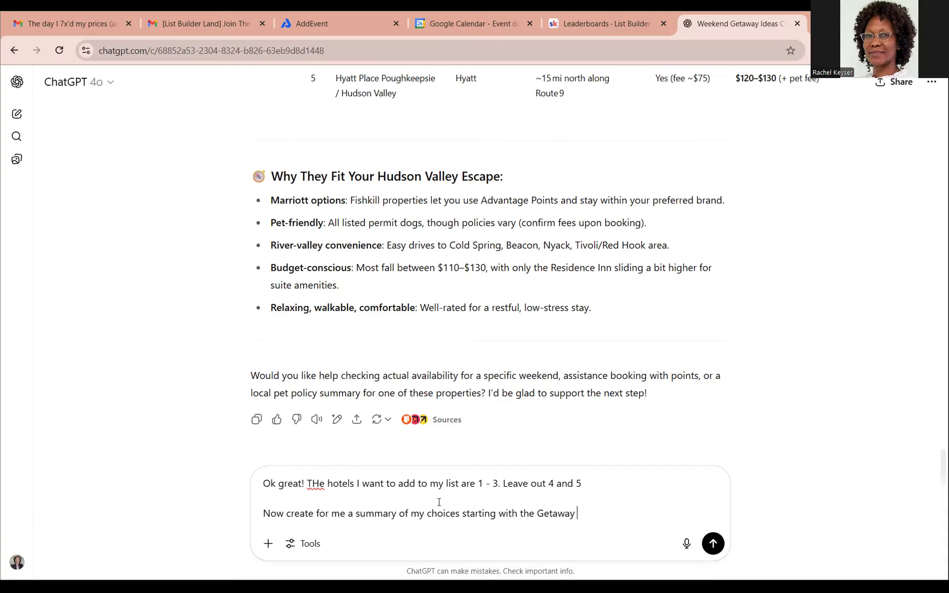
{"action": "type", "text": "above, I want first:"}
{"action": "key", "text": "shift+Return"}
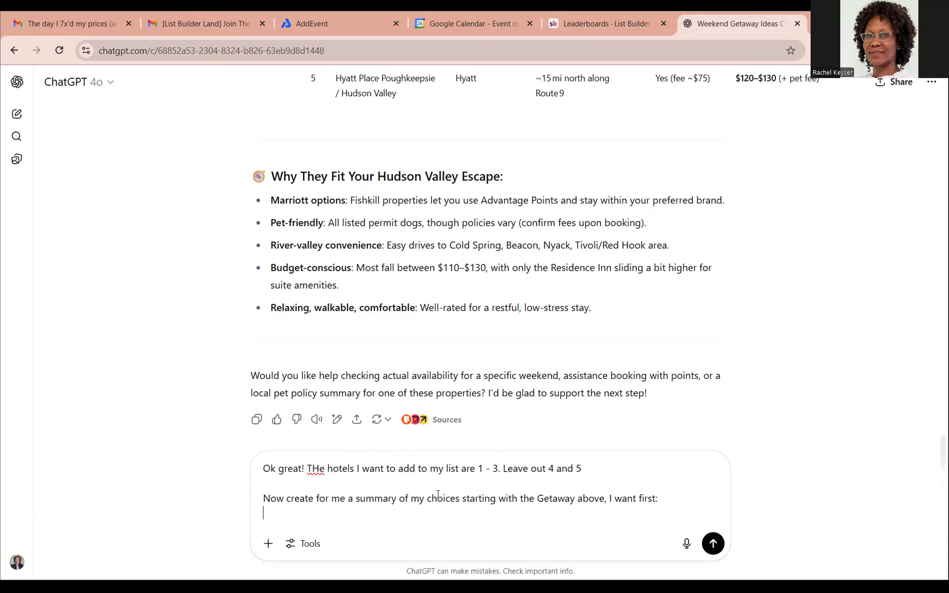
Step: Review the earlier Hudson Valley town suggestions, from Cold Spring to Tivoli, and their at-a-glance comparison
{"action": "scroll", "coordinate": [438, 272], "scroll_direction": "up", "scroll_amount": 7}
{"action": "scroll", "coordinate": [438, 274], "scroll_direction": "up", "scroll_amount": 20}
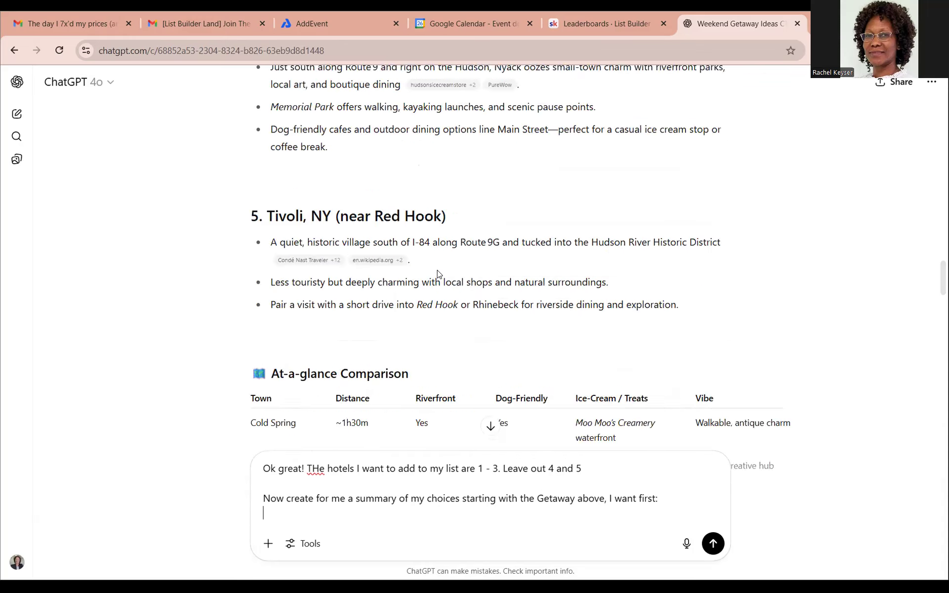
{"action": "scroll", "coordinate": [437, 273], "scroll_direction": "up", "scroll_amount": 7}
{"action": "scroll", "coordinate": [437, 274], "scroll_direction": "down", "scroll_amount": 5}
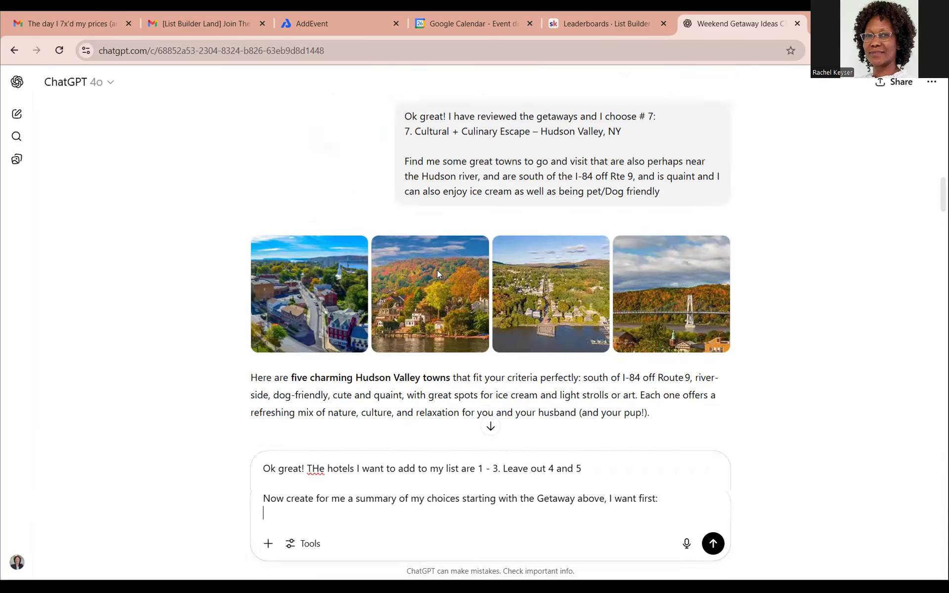
{"action": "scroll", "coordinate": [437, 274], "scroll_direction": "down", "scroll_amount": 6}
{"action": "scroll", "coordinate": [438, 270], "scroll_direction": "down", "scroll_amount": 1}
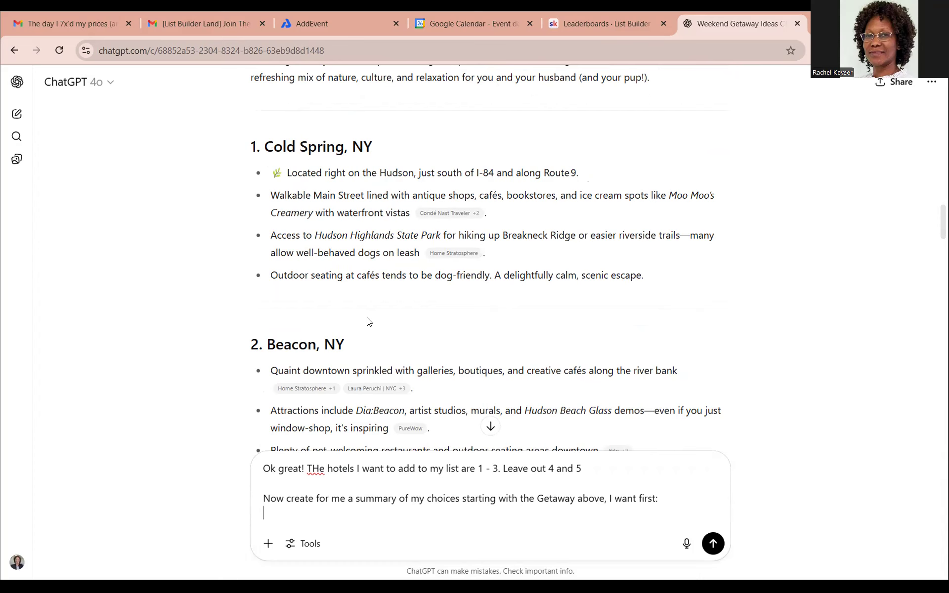
{"action": "scroll", "coordinate": [366, 319], "scroll_direction": "down", "scroll_amount": 6}
{"action": "scroll", "coordinate": [368, 318], "scroll_direction": "down", "scroll_amount": 5}
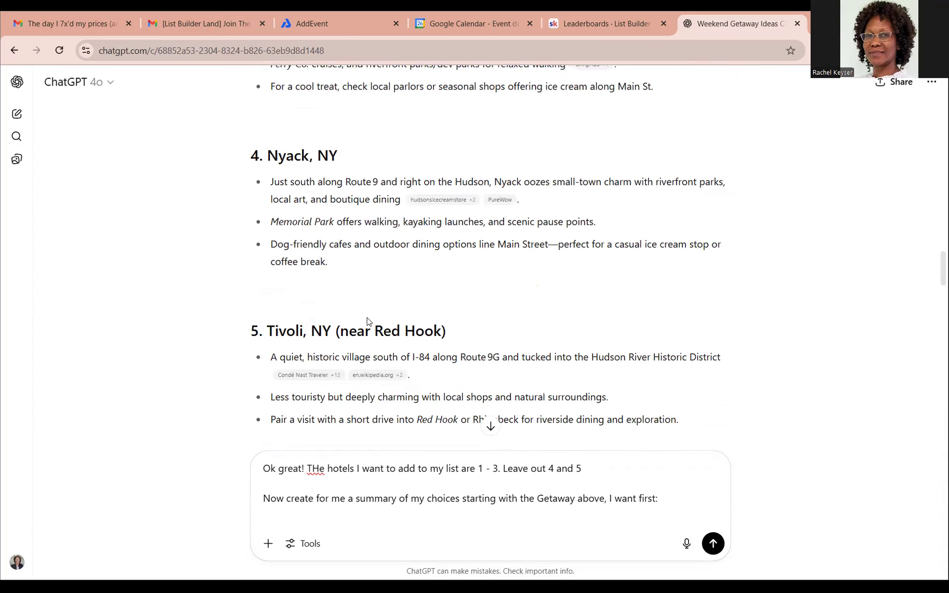
{"action": "scroll", "coordinate": [367, 320], "scroll_direction": "up", "scroll_amount": 10}
{"action": "scroll", "coordinate": [366, 319], "scroll_direction": "down", "scroll_amount": 11}
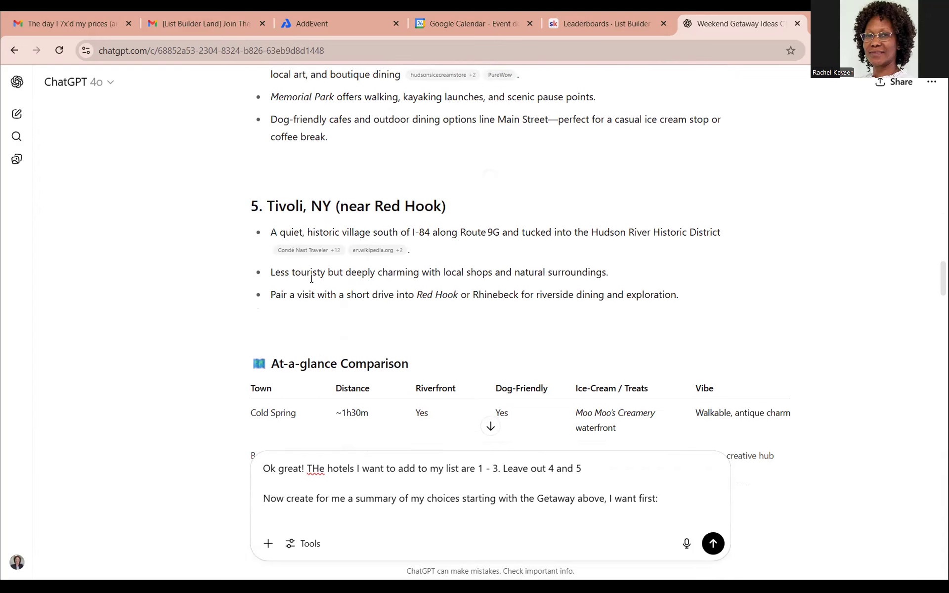
{"action": "scroll", "coordinate": [312, 278], "scroll_direction": "down", "scroll_amount": 8}
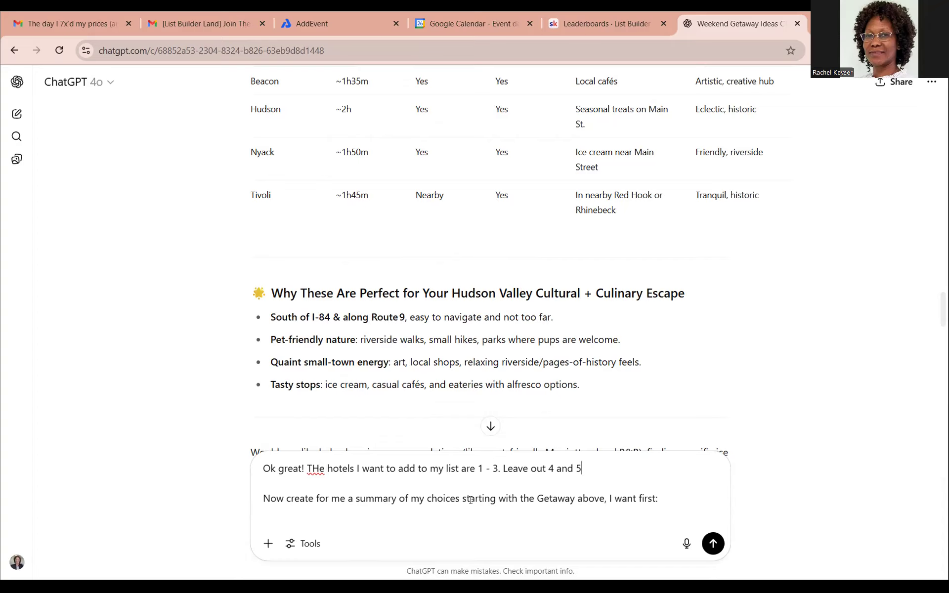
Step: Insert "and list each as its own section:" after "my choices" in the draft and put the "starting with the Getaway above" wording on its own line
{"action": "type", "text": "and lsit"}
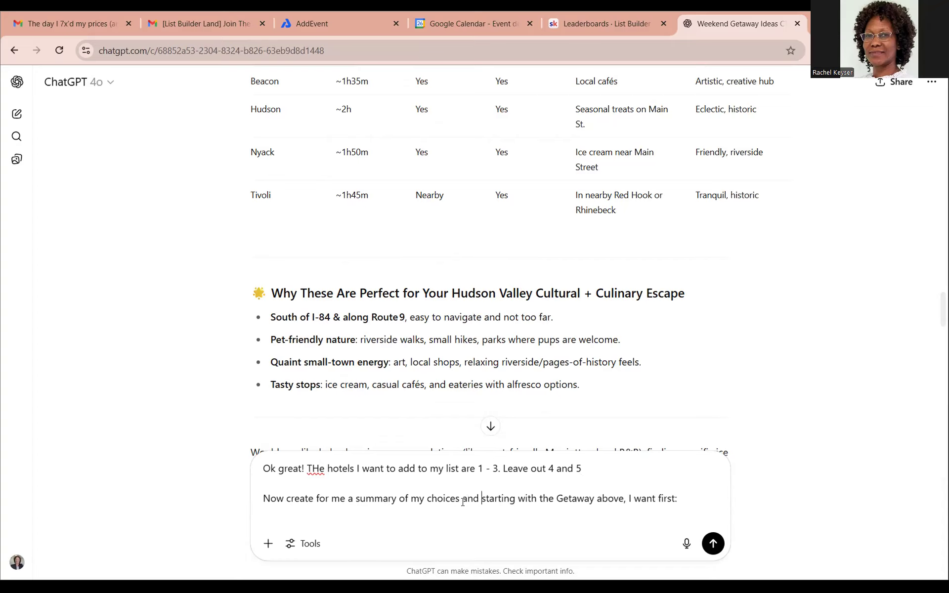
{"action": "key", "text": "BackSpace"}
{"action": "key", "text": "BackSpace"}
{"action": "key", "text": "BackSpace"}
{"action": "type", "text": "ist ea"}
{"action": "type", "text": "ch as its ow"}
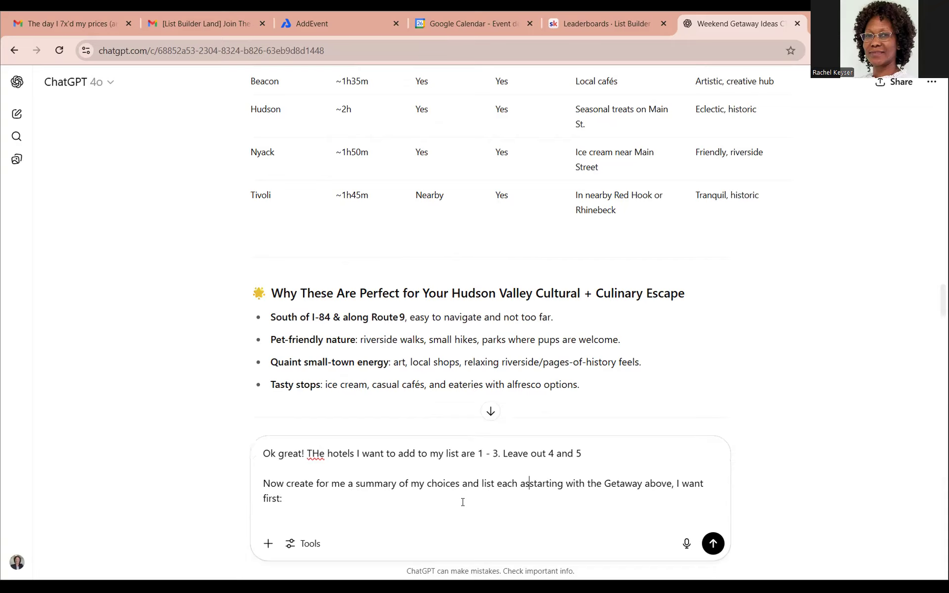
{"action": "type", "text": "n section"}
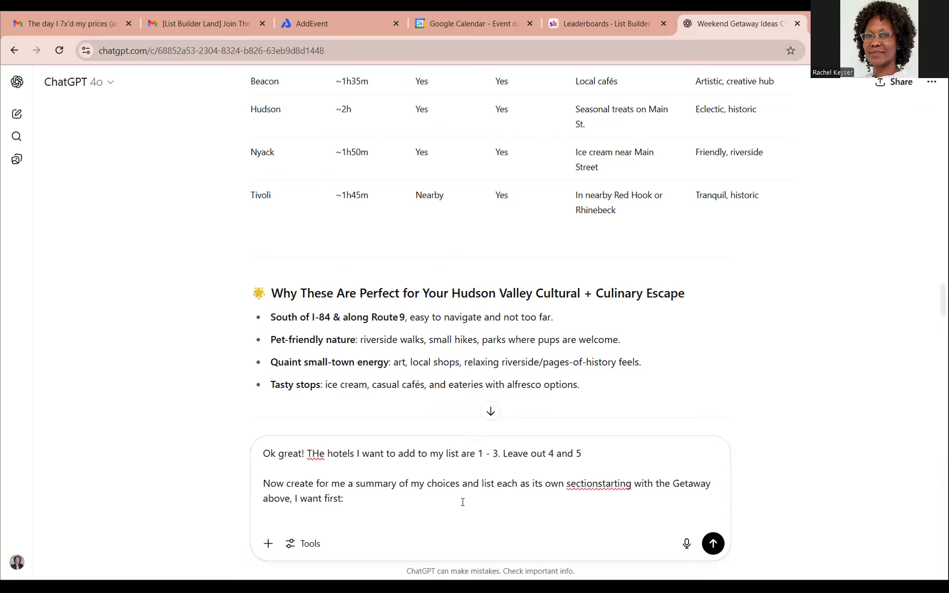
{"action": "type", "text": ":"}
{"action": "key", "text": "shift+Return"}
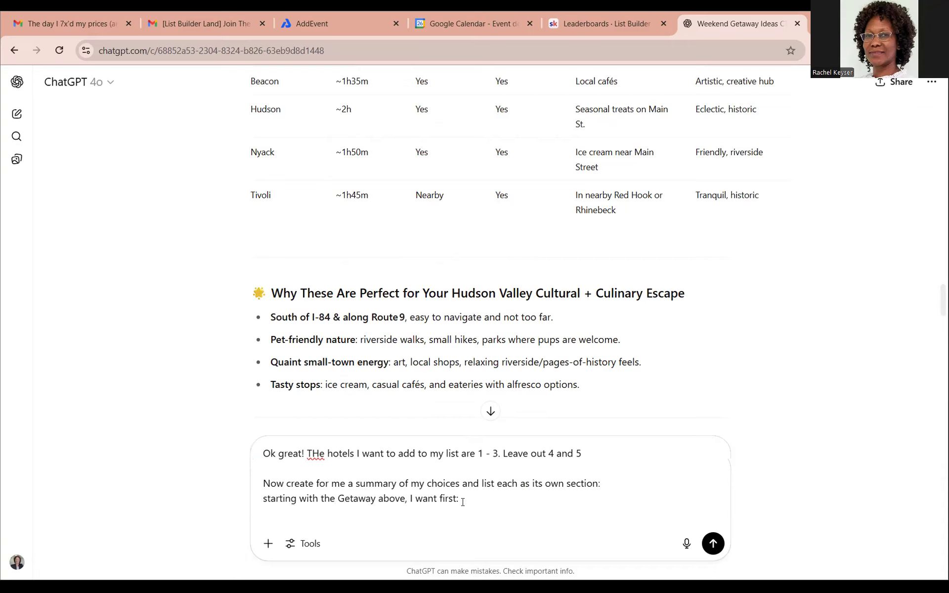
Step: Add the line "Getaways: add to the list as" below "I want first:" in the draft
{"action": "key", "text": "shift+Return"}
{"action": "type", "text": "the"}
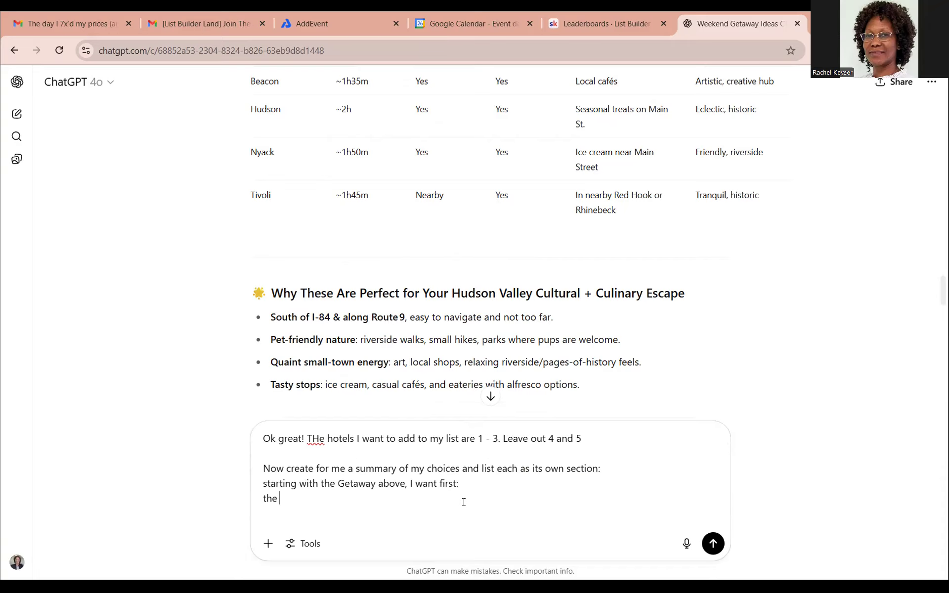
{"action": "key", "text": "BackSpace"}
{"action": "key", "text": "BackSpace"}
{"action": "key", "text": "BackSpace"}
{"action": "type", "text": "Getaways: asdd"}
{"action": "key", "text": "BackSpace"}
{"action": "key", "text": "BackSpace"}
{"action": "key", "text": "BackSpace"}
{"action": "type", "text": "dd to the list as"}
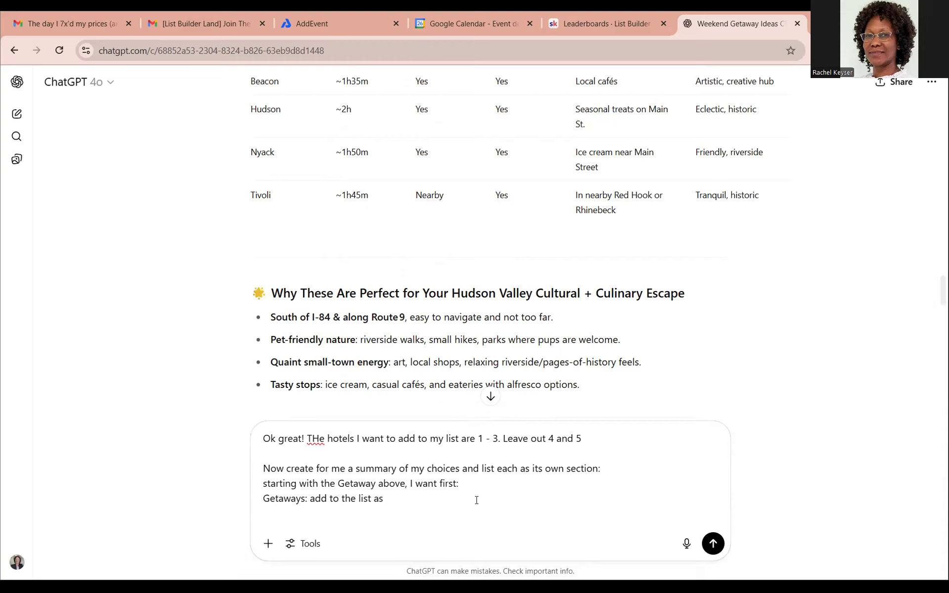
Step: Insert "and make it downloadable for me to print and review and make a decision with husband" after "its own section" in the draft
{"action": "left_click", "coordinate": [597, 469]}
{"action": "type", "text": "and ma"}
{"action": "type", "text": "ke it down"}
{"action": "type", "text": "load"}
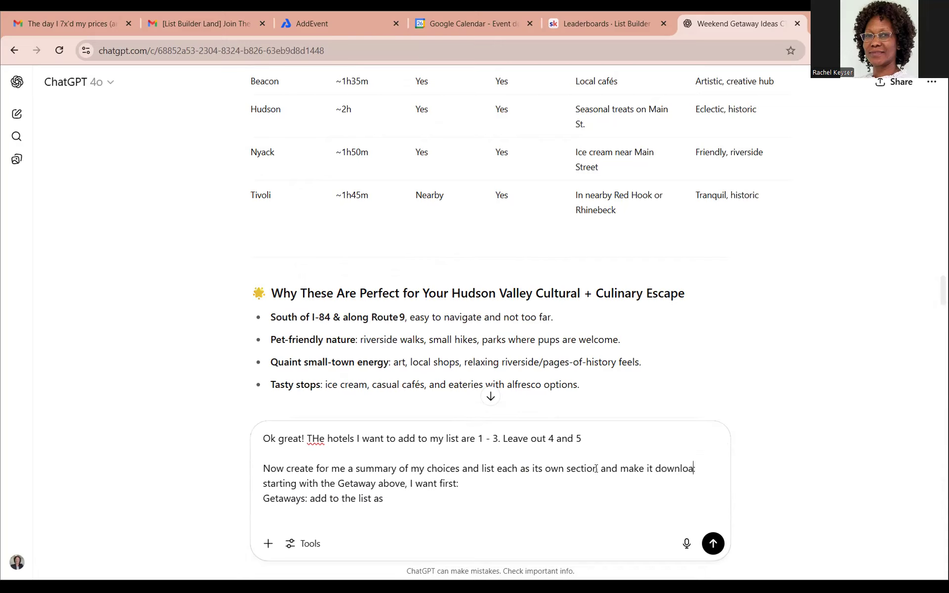
{"action": "type", "text": "able for me t"}
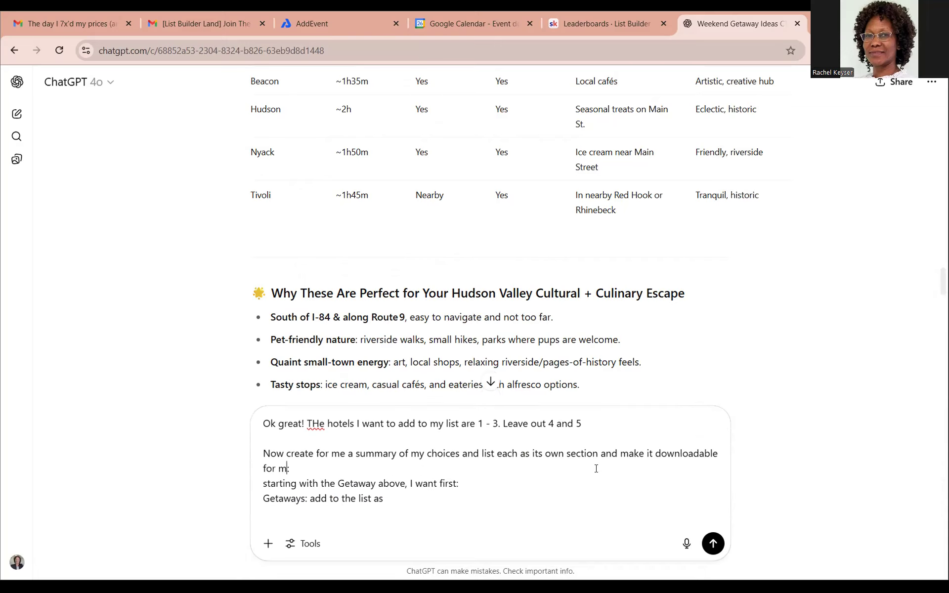
{"action": "type", "text": "o print and "}
{"action": "type", "text": "review and mak"}
{"action": "type", "text": "e a dec"}
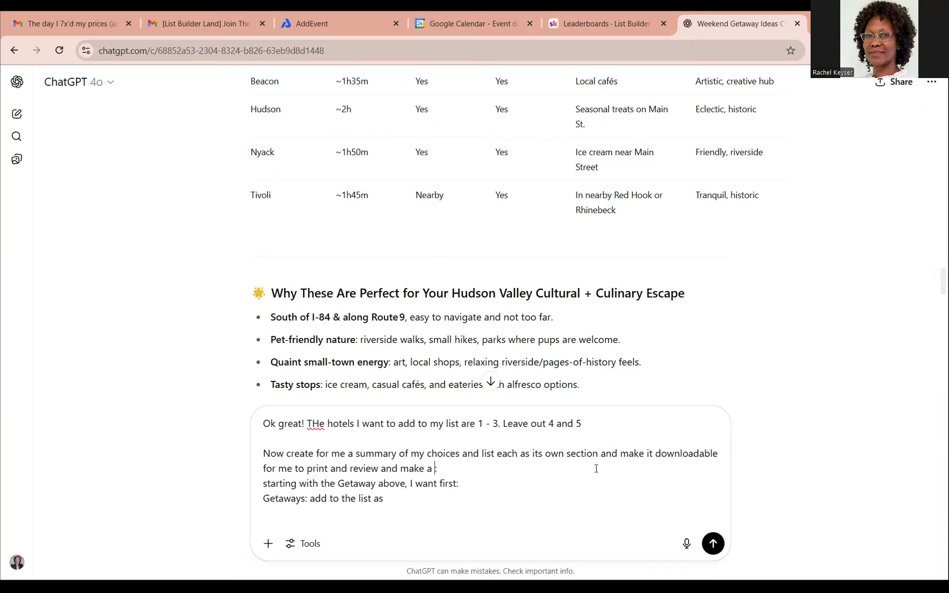
{"action": "type", "text": "ision with "}
{"action": "type", "text": "hu starting with the Getaway ab"}
{"action": "key", "text": "BackSpace"}
{"action": "type", "text": "sband"}
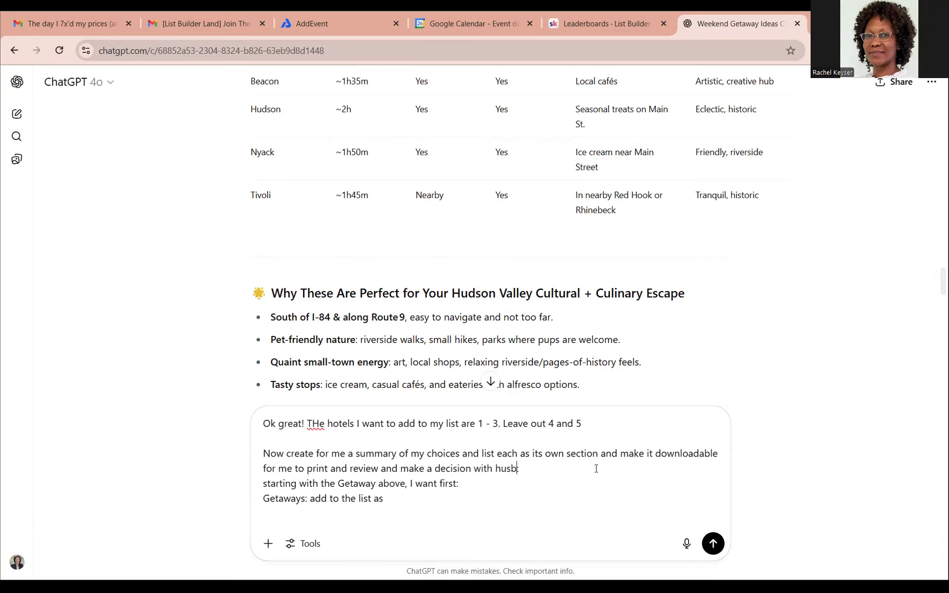
Step: Number the Getaways line "1)", complete it with "2 - 5", and start a new line numbered "2)"
{"action": "left_click", "coordinate": [262, 510]}
{"action": "type", "text": "1) "}
{"action": "type", "text": "1)"}
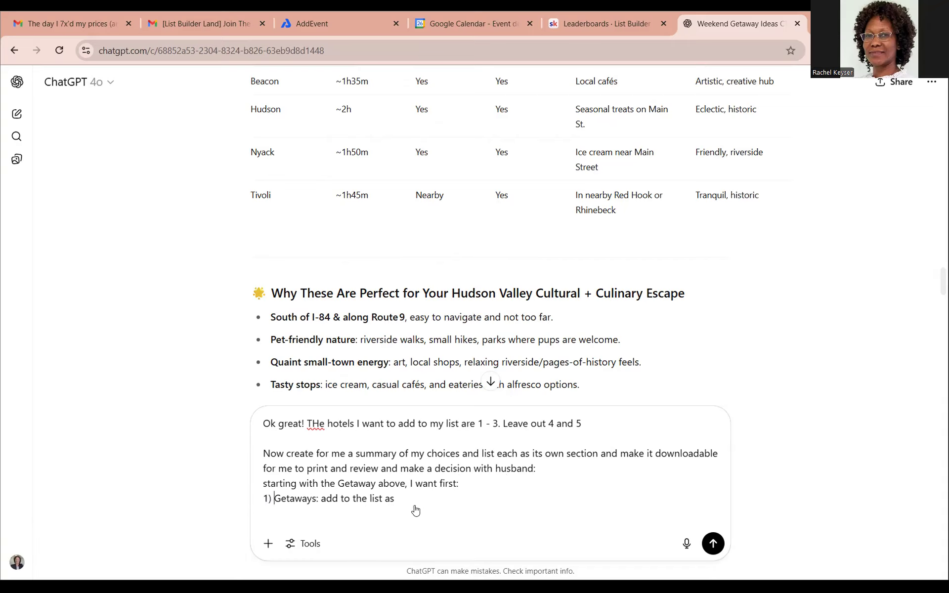
{"action": "left_click", "coordinate": [409, 500]}
{"action": "type", "text": "2 - 5"}
{"action": "key", "text": "shift+Return"}
{"action": "type", "text": "2)"}
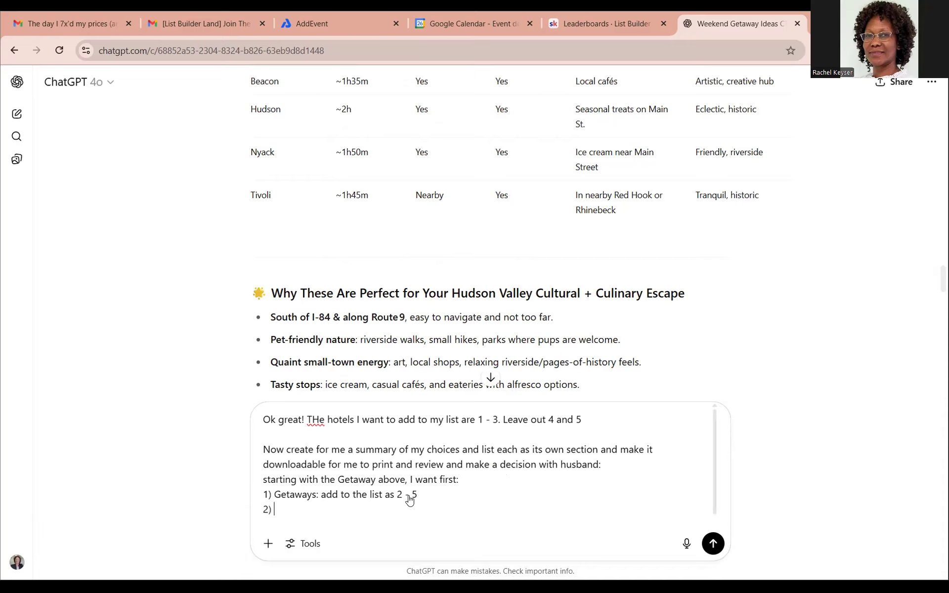
Step: Complete the draft's line 2) with "Hotels: Add to the list 1 - 3" after checking the earlier town and hotel suggestions
{"action": "scroll", "coordinate": [622, 246], "scroll_direction": "up", "scroll_amount": 10}
{"action": "scroll", "coordinate": [623, 246], "scroll_direction": "up", "scroll_amount": 10}
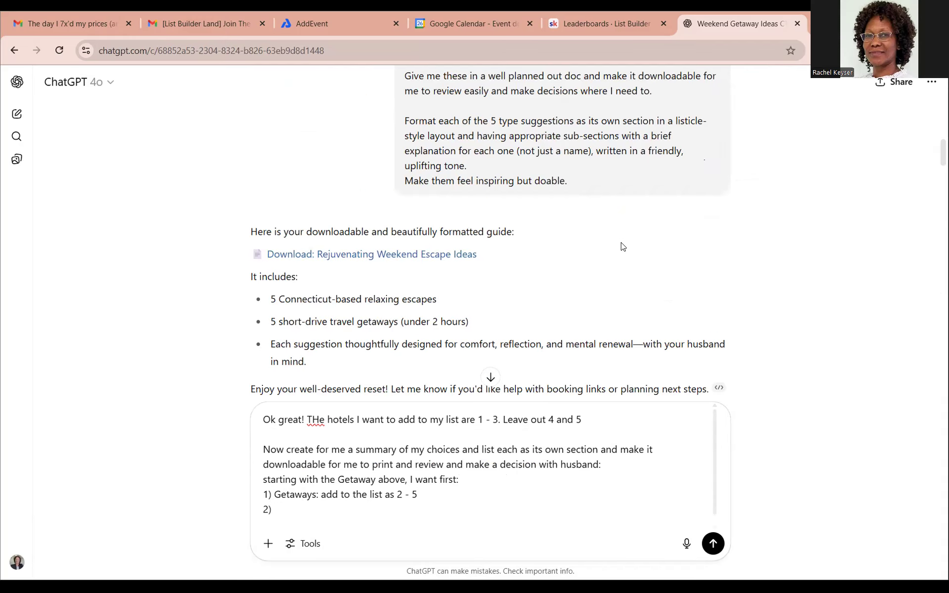
{"action": "scroll", "coordinate": [622, 246], "scroll_direction": "down", "scroll_amount": 10}
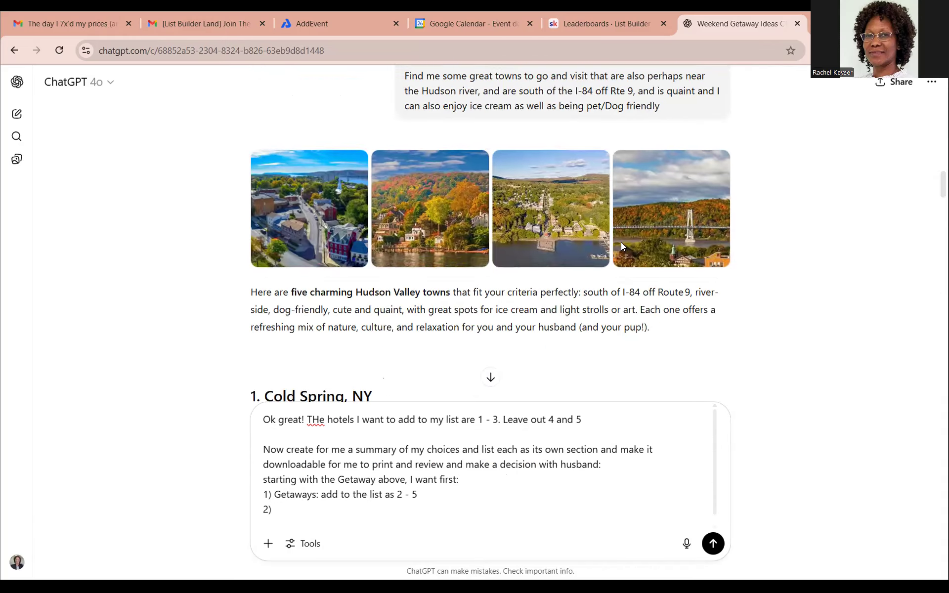
{"action": "scroll", "coordinate": [623, 246], "scroll_direction": "down", "scroll_amount": 10}
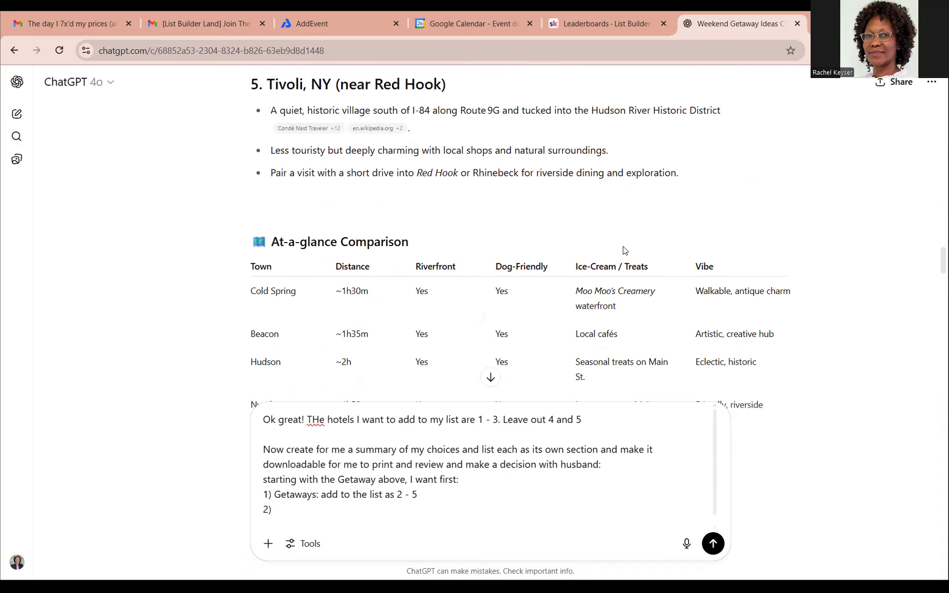
{"action": "scroll", "coordinate": [624, 250], "scroll_direction": "down", "scroll_amount": 3}
{"action": "scroll", "coordinate": [624, 250], "scroll_direction": "down", "scroll_amount": 10}
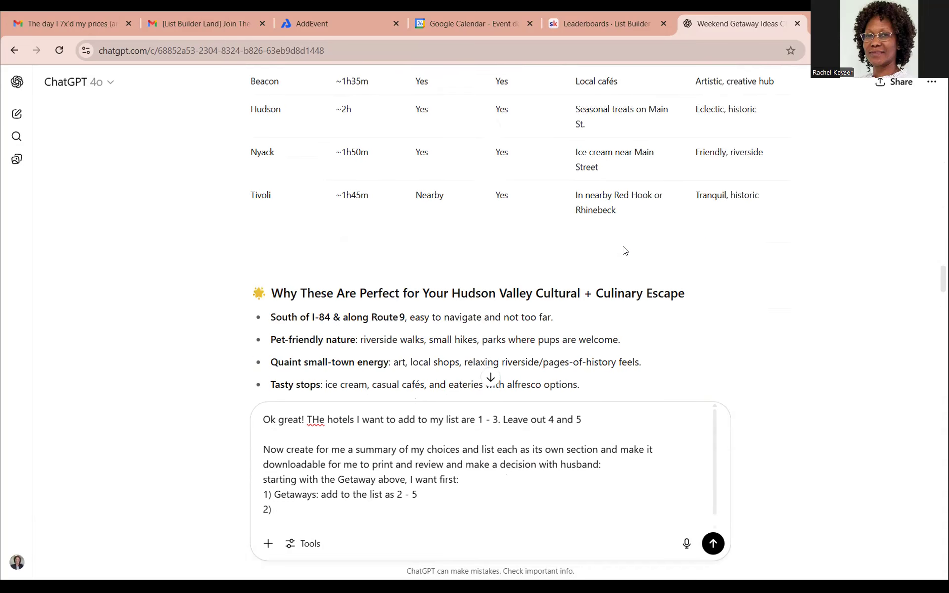
{"action": "scroll", "coordinate": [624, 251], "scroll_direction": "down", "scroll_amount": 8}
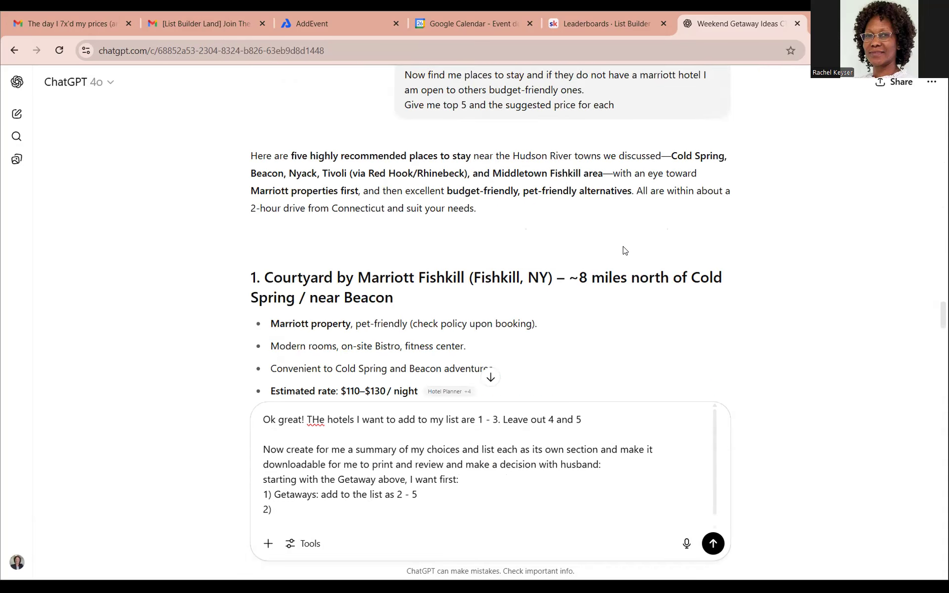
{"action": "type", "text": "Hot"}
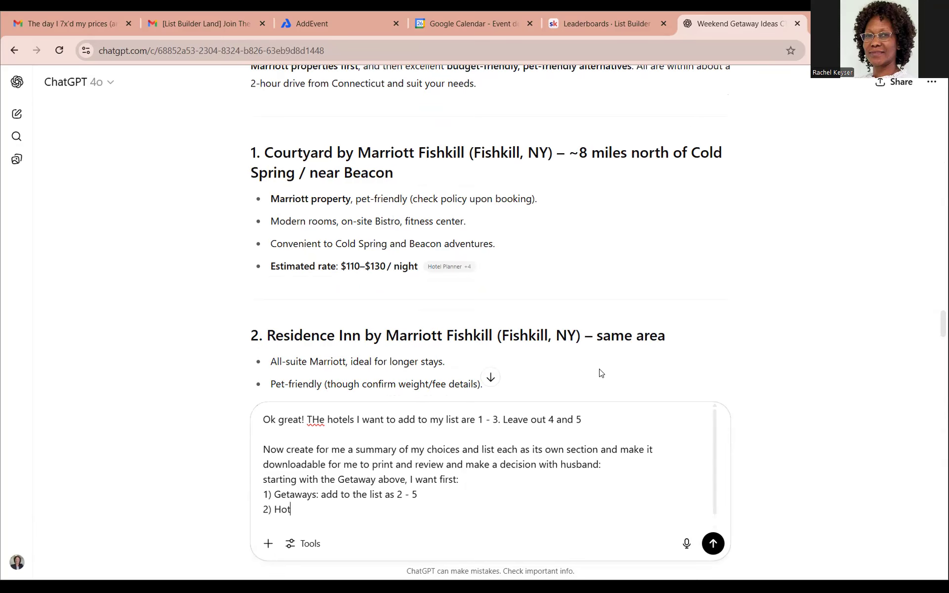
{"action": "type", "text": "els: Add to the list 1 - 3"}
Step: Insert the line "2)Add: 2. Nature + Nourish Retreat – Hiking at Kent Falls + Lunch in Litchfield" below the Getaways line
{"action": "scroll", "coordinate": [568, 223], "scroll_direction": "down", "scroll_amount": 3}
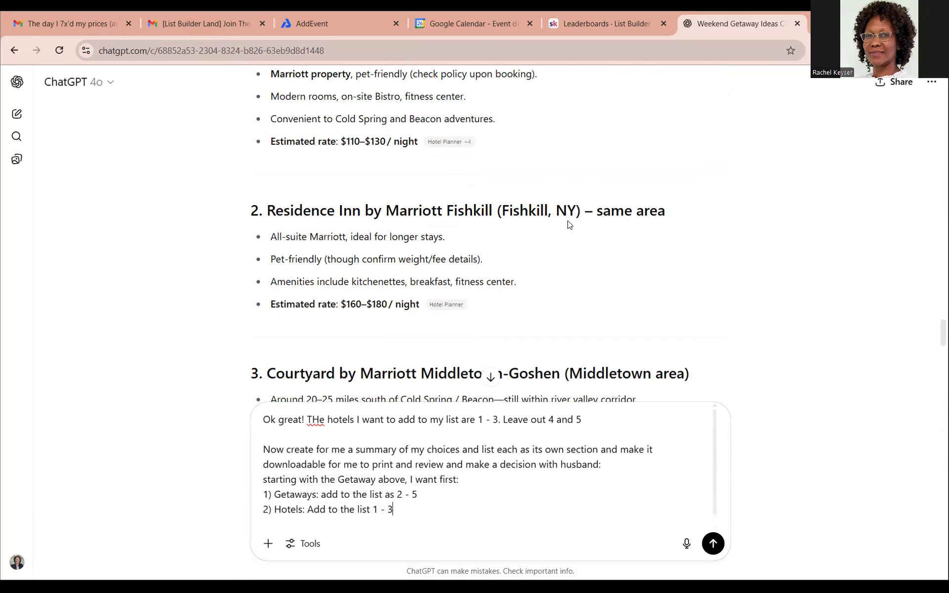
{"action": "scroll", "coordinate": [566, 309], "scroll_direction": "up", "scroll_amount": 8}
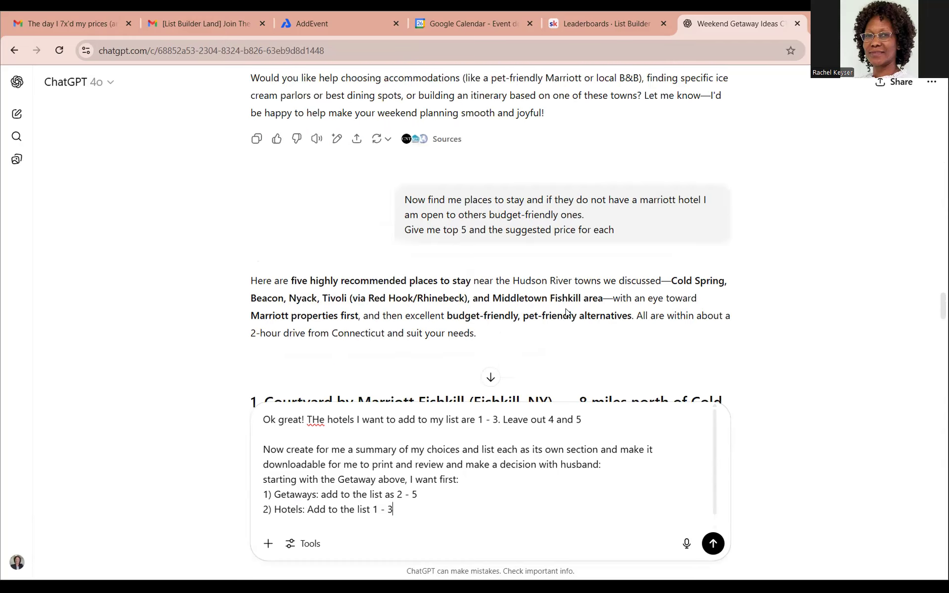
{"action": "scroll", "coordinate": [567, 309], "scroll_direction": "down", "scroll_amount": 4}
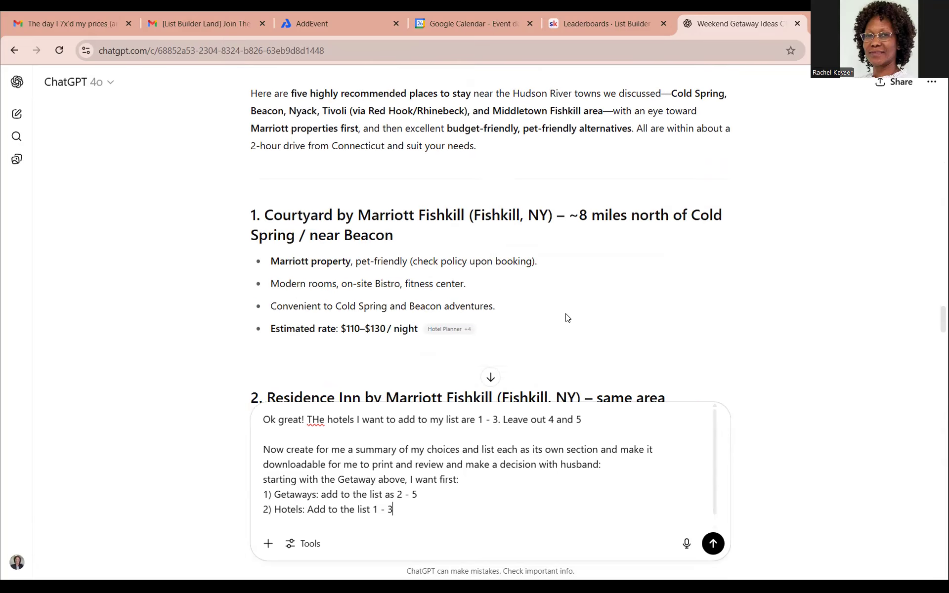
{"action": "scroll", "coordinate": [439, 279], "scroll_direction": "up", "scroll_amount": 5}
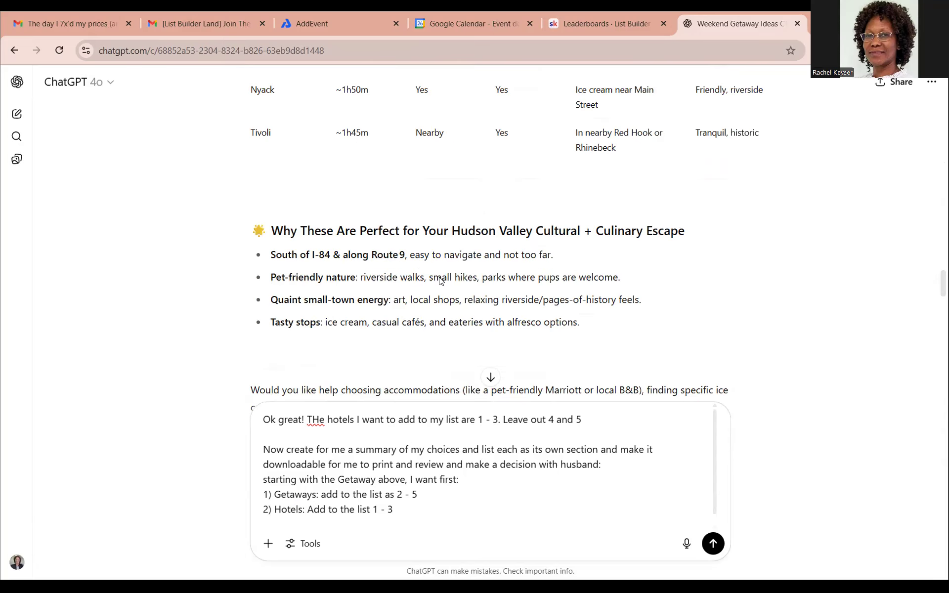
{"action": "scroll", "coordinate": [440, 280], "scroll_direction": "down", "scroll_amount": 1}
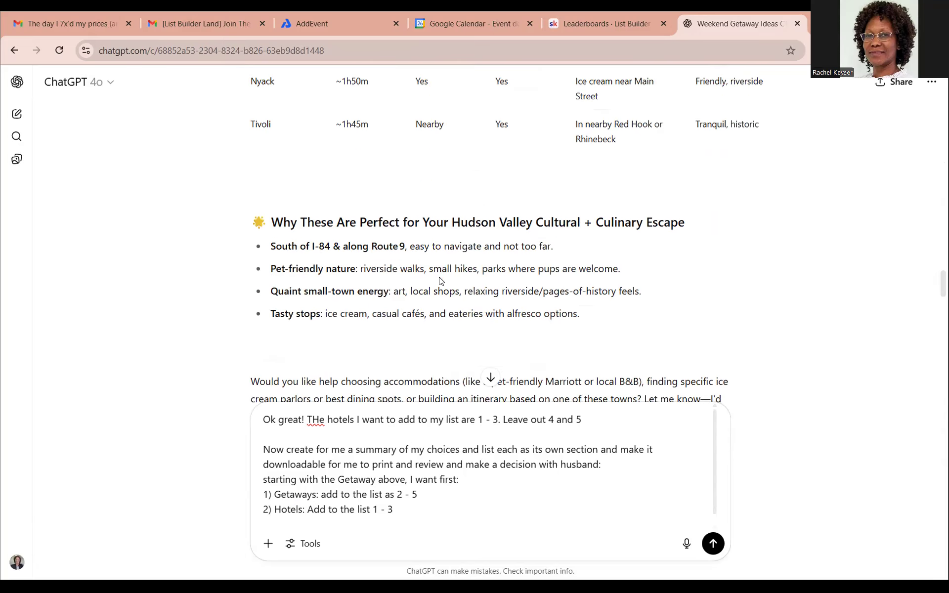
{"action": "left_click", "coordinate": [428, 500]}
{"action": "key", "text": "shift+Return"}
{"action": "type", "text": "2)"}
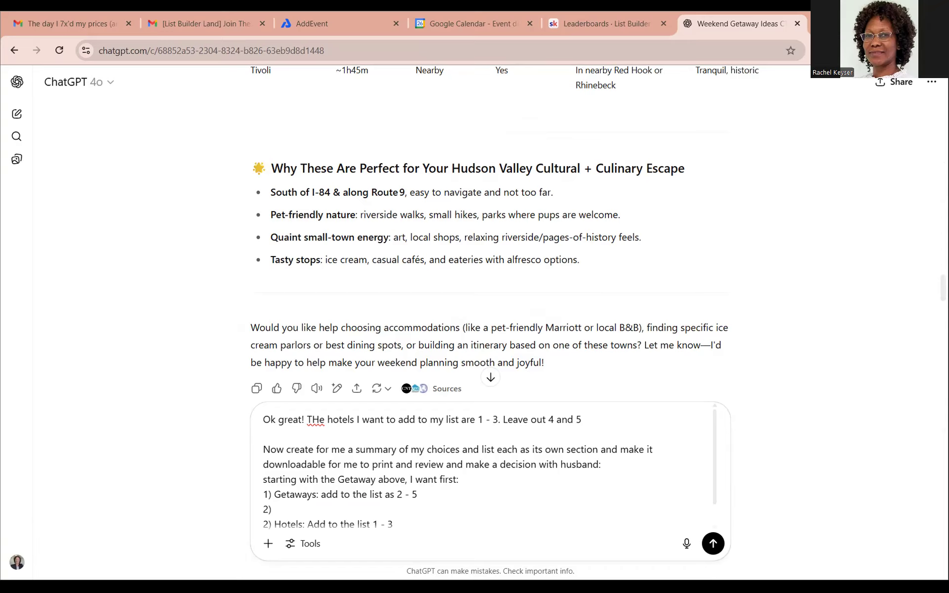
{"action": "left_click", "coordinate": [331, 514]}
{"action": "type", "text": "aDD"}
{"action": "key", "text": "BackSpace"}
{"action": "key", "text": "BackSpace"}
{"action": "key", "text": "BackSpace"}
{"action": "key", "text": "BackSpace"}
{"action": "type", "text": "Add:"}
{"action": "type", "text": "2. Nature + Nourish Retreat – Hiking at Kent Falls + Lunch in Litchfield"}
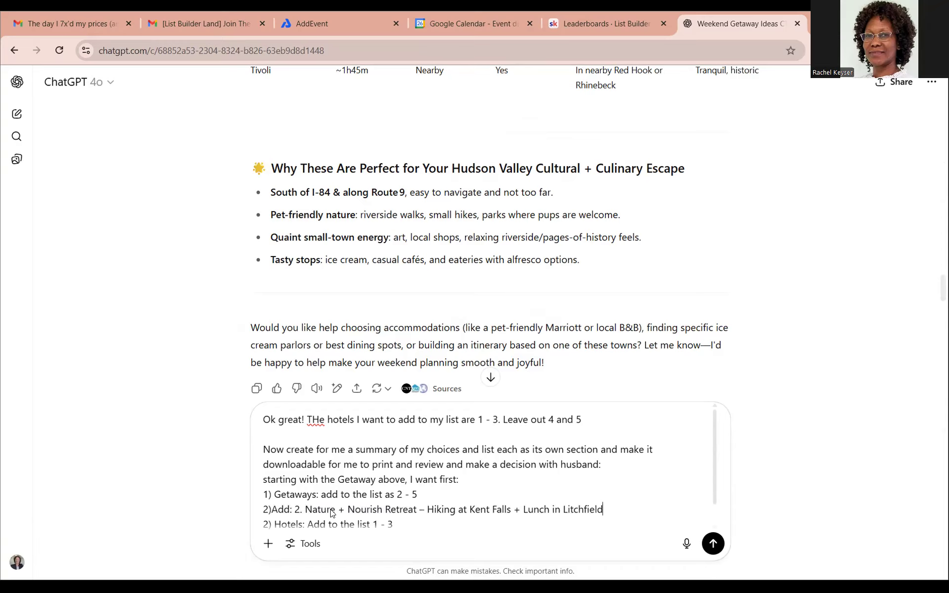
Step: Add the line "3) Add: 4. Cozy Creative Escape at Home – DIY Retreat Day" above the Hotels line
{"action": "key", "text": "shift+Return"}
{"action": "type", "text": "3) Add:"}
{"action": "type", "text": "4. Cozy Creative Escape at Home – DIY Retreat Day"}
Step: Renumber the Hotels line as "4)" and append "and the accompanying prices" to it
{"action": "scroll", "coordinate": [412, 447], "scroll_direction": "down", "scroll_amount": 1}
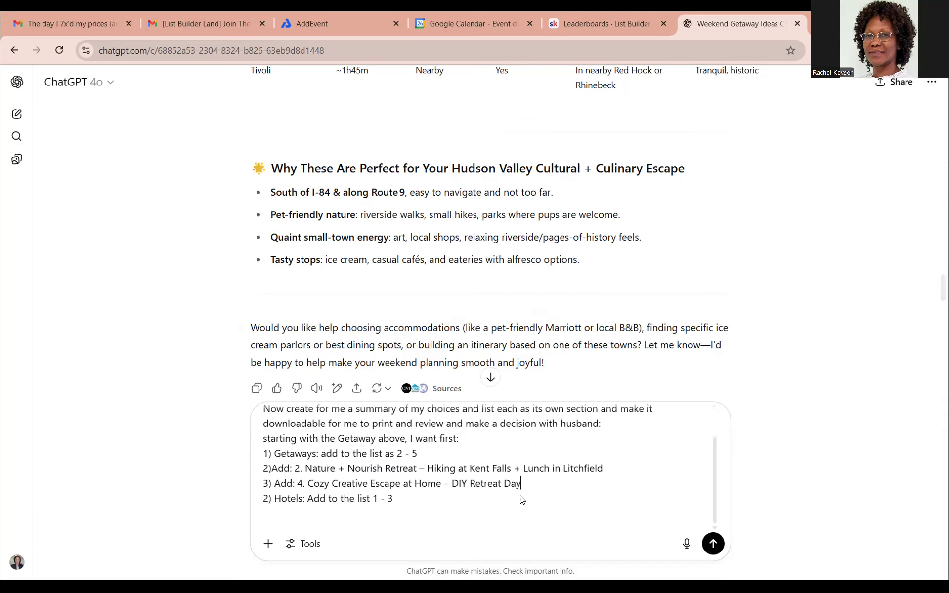
{"action": "left_click", "coordinate": [267, 499]}
{"action": "key", "text": "BackSpace"}
{"action": "type", "text": "4"}
{"action": "left_click", "coordinate": [435, 502]}
{"action": "type", "text": "and the accompanying prices"}
{"action": "key", "text": "shift+Return"}
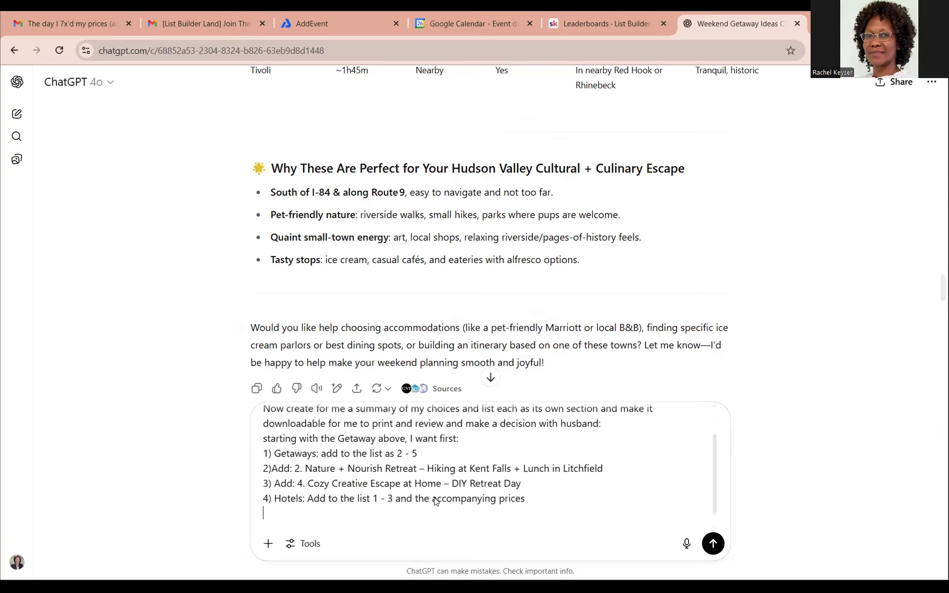
Step: Send the prompt and review the resulting summary of activities, hotel options and weekend plan
{"action": "scroll", "coordinate": [446, 471], "scroll_direction": "down", "scroll_amount": 1}
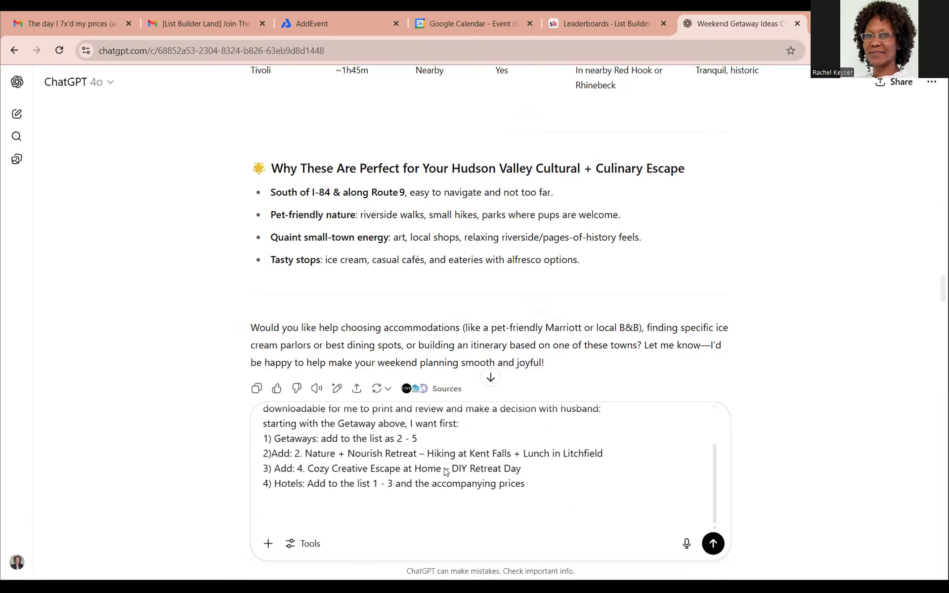
{"action": "left_click", "coordinate": [712, 544]}
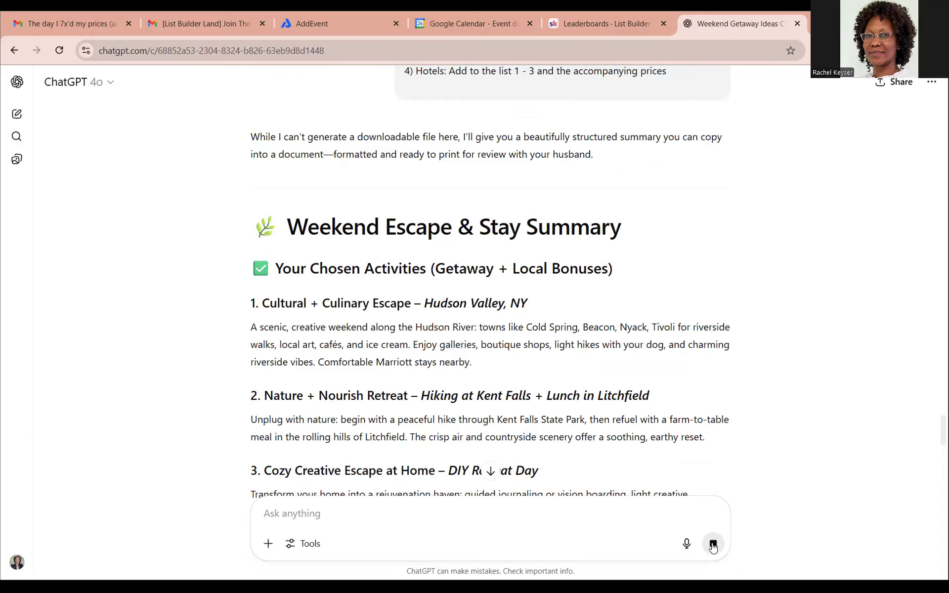
{"action": "left_click", "coordinate": [712, 544]}
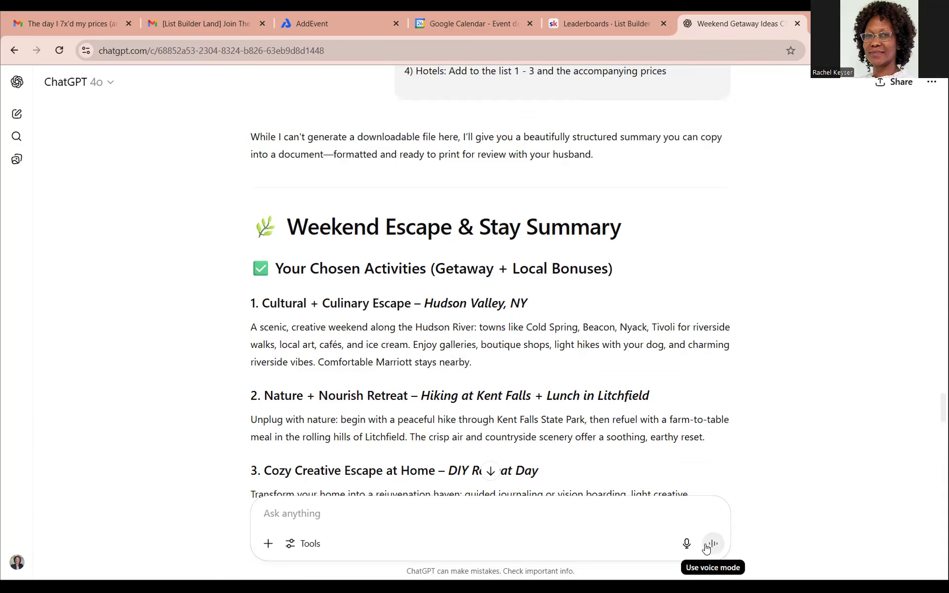
{"action": "scroll", "coordinate": [490, 472], "scroll_direction": "down", "scroll_amount": 8}
{"action": "scroll", "coordinate": [694, 514], "scroll_direction": "down", "scroll_amount": 8}
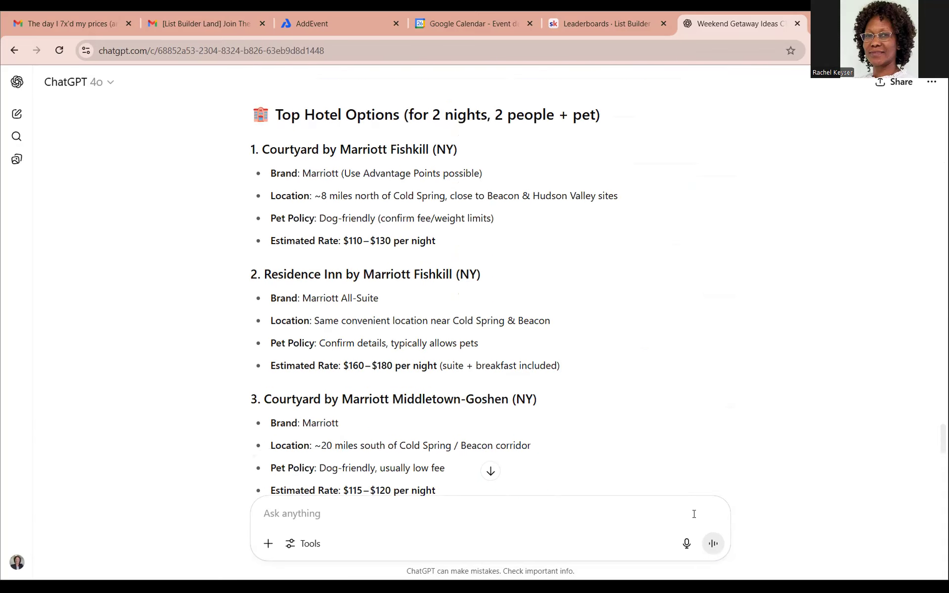
{"action": "scroll", "coordinate": [693, 513], "scroll_direction": "down", "scroll_amount": 9}
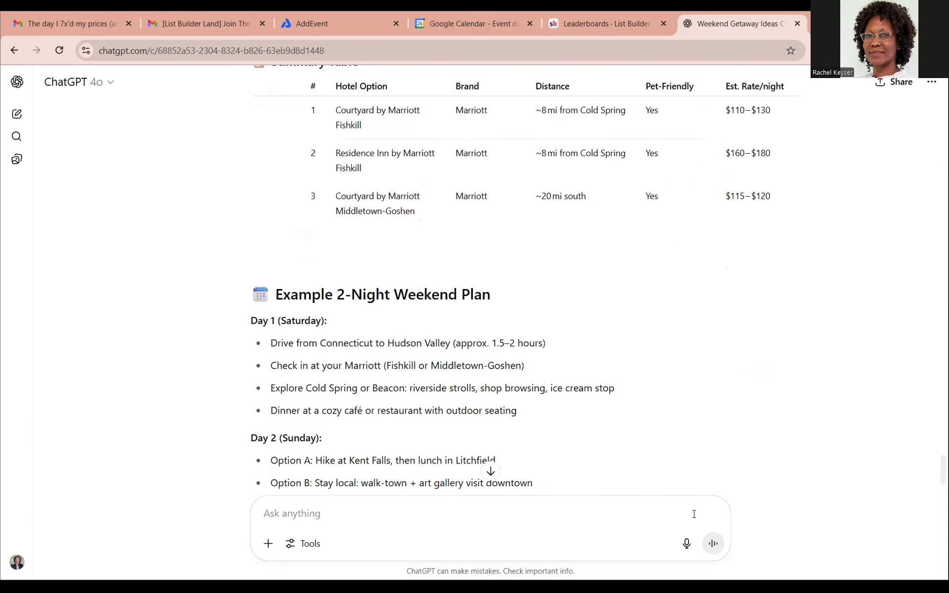
{"action": "scroll", "coordinate": [694, 513], "scroll_direction": "down", "scroll_amount": 5}
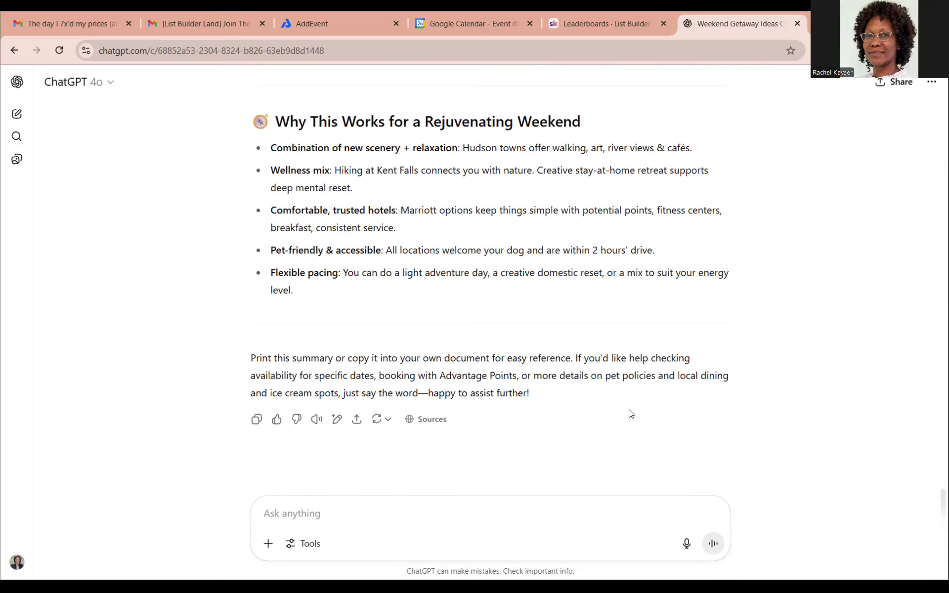
{"action": "scroll", "coordinate": [630, 395], "scroll_direction": "up", "scroll_amount": 6}
{"action": "scroll", "coordinate": [630, 394], "scroll_direction": "down", "scroll_amount": 6}
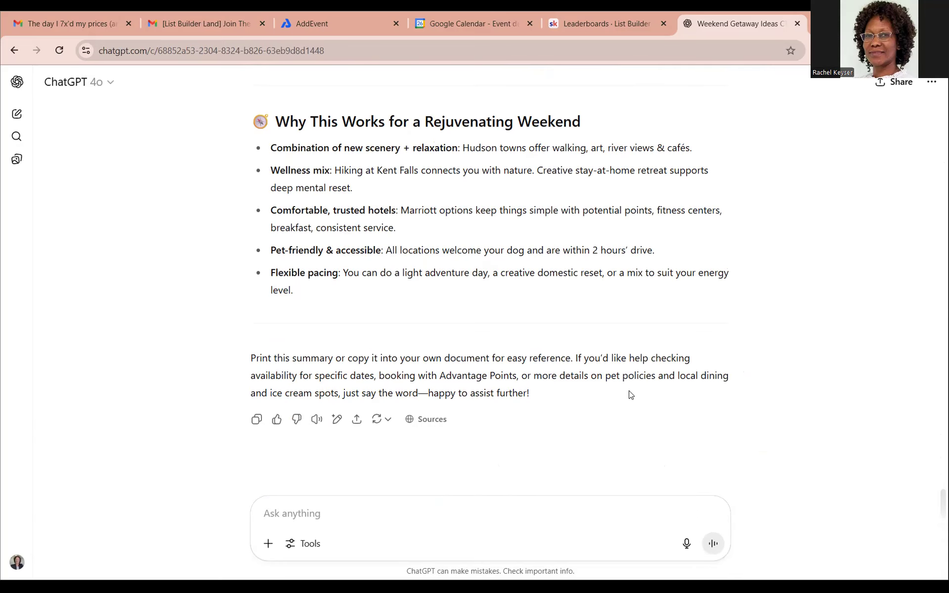
Step: Copy the complete summary response and paste it into a Word document
{"action": "left_click", "coordinate": [256, 421]}
{"action": "key", "text": "alt+Tab"}
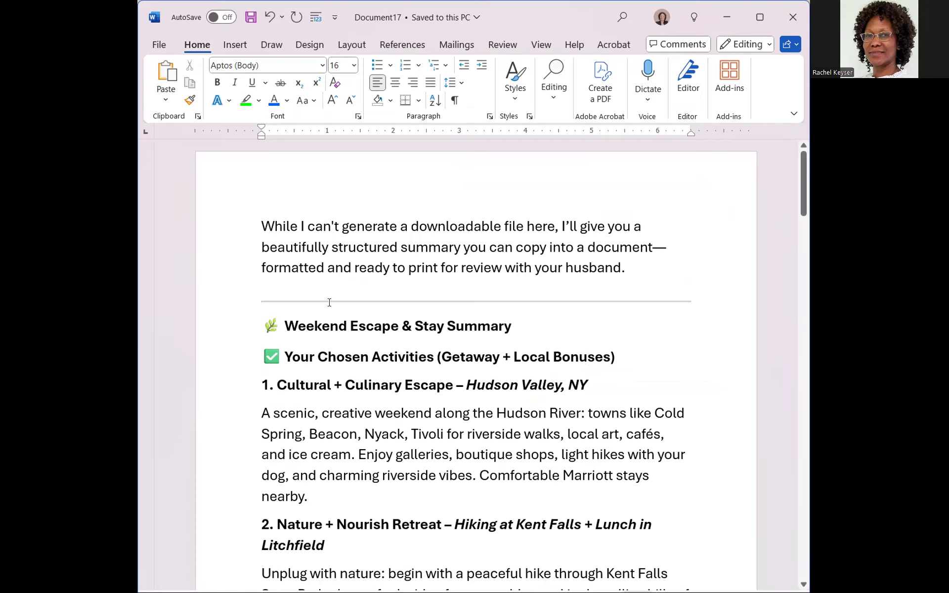
{"action": "left_click_drag", "start_coordinate": [262, 225], "coordinate": [648, 276]}
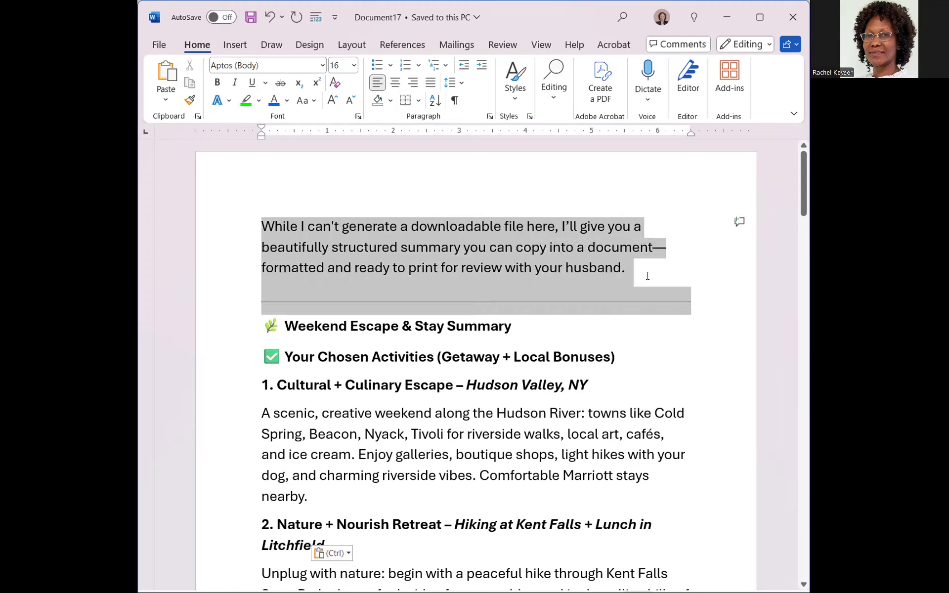
{"action": "left_click", "coordinate": [457, 231]}
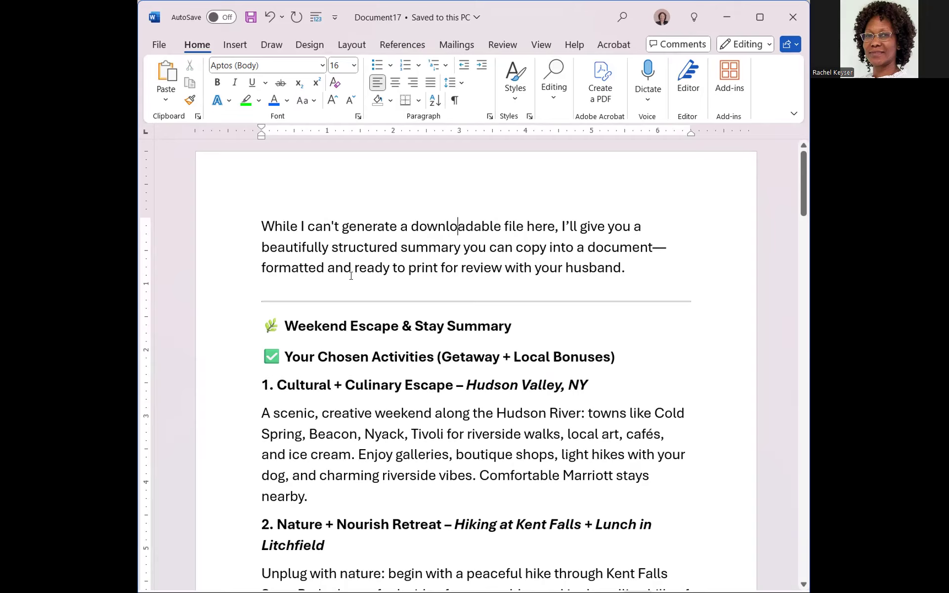
Step: Highlight the heading text "Weekend Escape & Stay Summary" in yellow, leaving out its leaf emoji
{"action": "scroll", "coordinate": [500, 283], "scroll_direction": "down", "scroll_amount": 1}
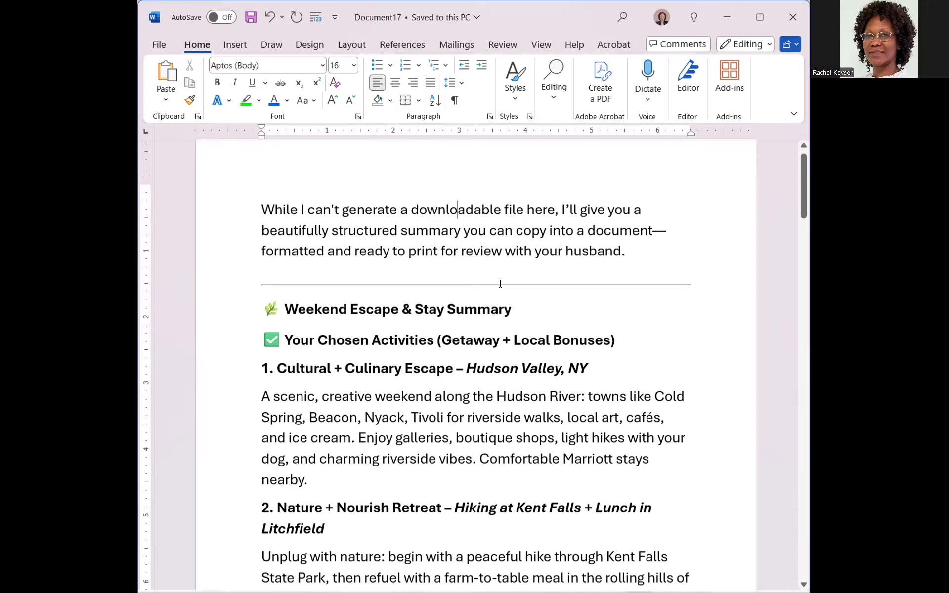
{"action": "scroll", "coordinate": [500, 283], "scroll_direction": "down", "scroll_amount": 3}
{"action": "left_click_drag", "start_coordinate": [524, 195], "coordinate": [253, 188]}
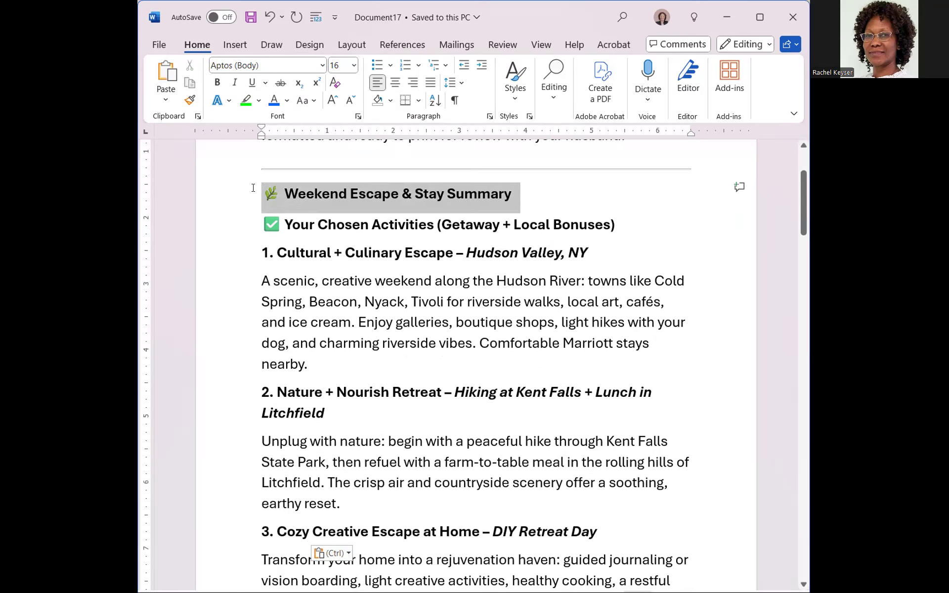
{"action": "left_click", "coordinate": [258, 103]}
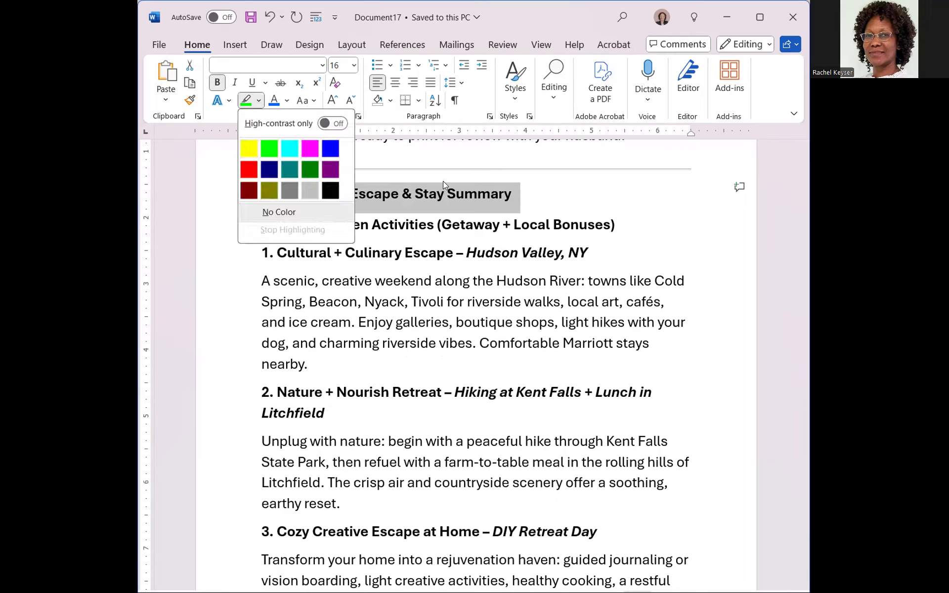
{"action": "left_click", "coordinate": [522, 195]}
{"action": "left_click_drag", "start_coordinate": [521, 196], "coordinate": [284, 196]}
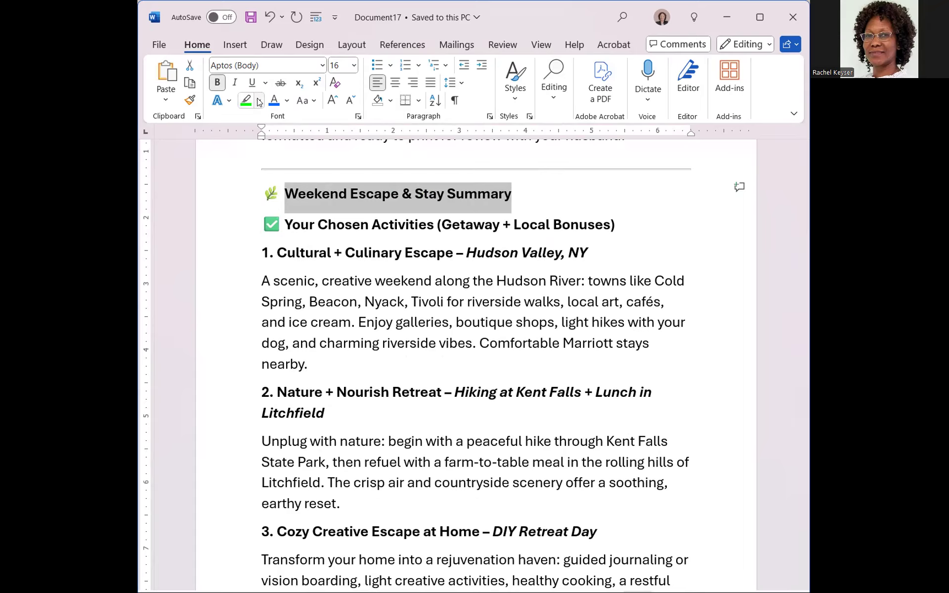
{"action": "left_click", "coordinate": [259, 102]}
{"action": "left_click", "coordinate": [255, 144]}
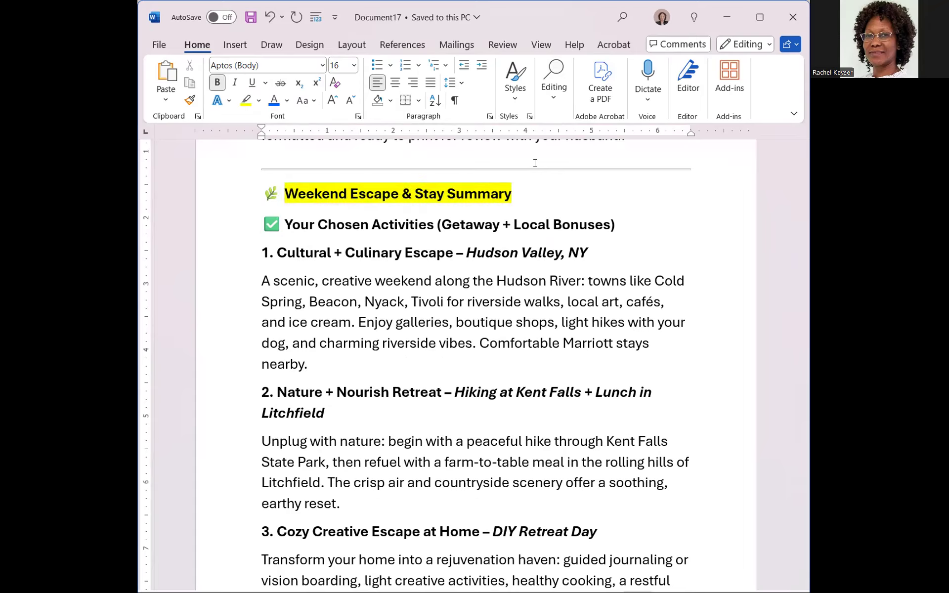
Step: Give the "Weekend Escape & Stay Summary" heading the recently used magenta font color and set its font size to 18
{"action": "triple_click", "coordinate": [373, 193]}
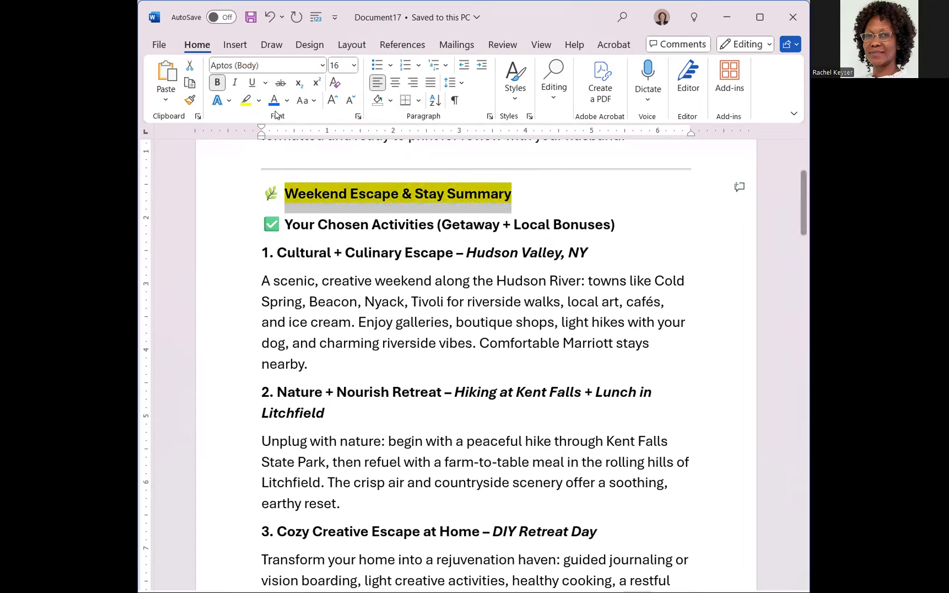
{"action": "left_click", "coordinate": [287, 100]}
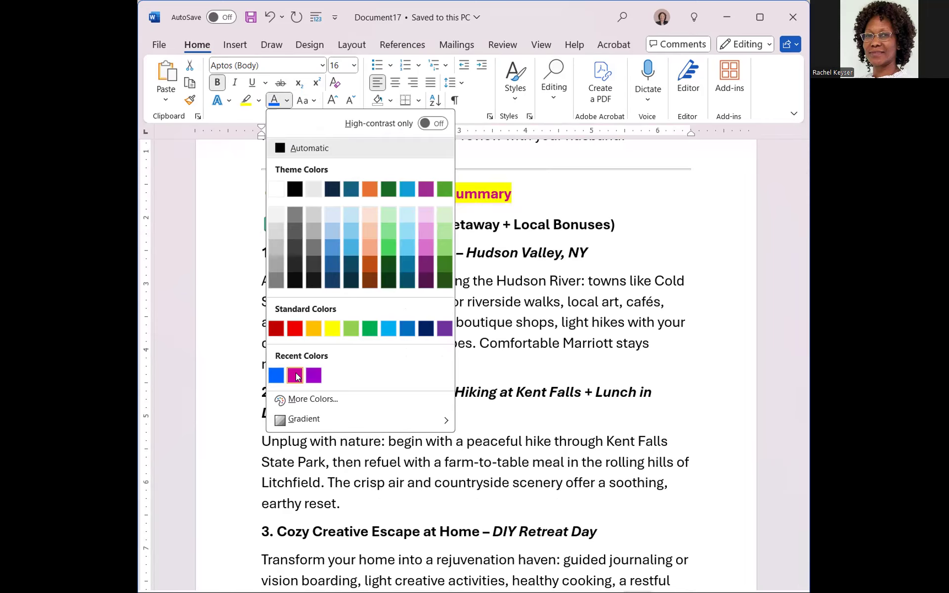
{"action": "left_click", "coordinate": [339, 62]}
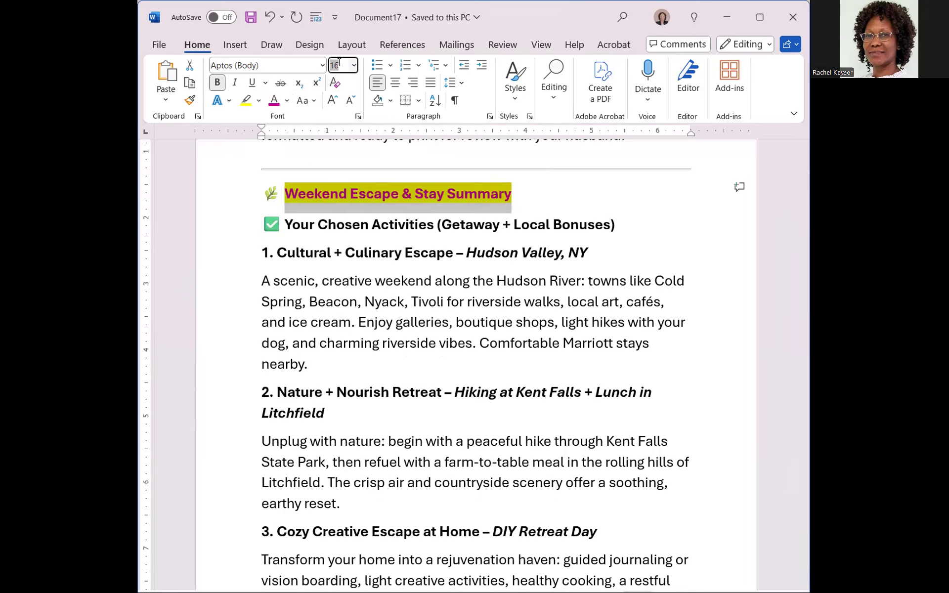
{"action": "type", "text": "18"}
{"action": "key", "text": "Return"}
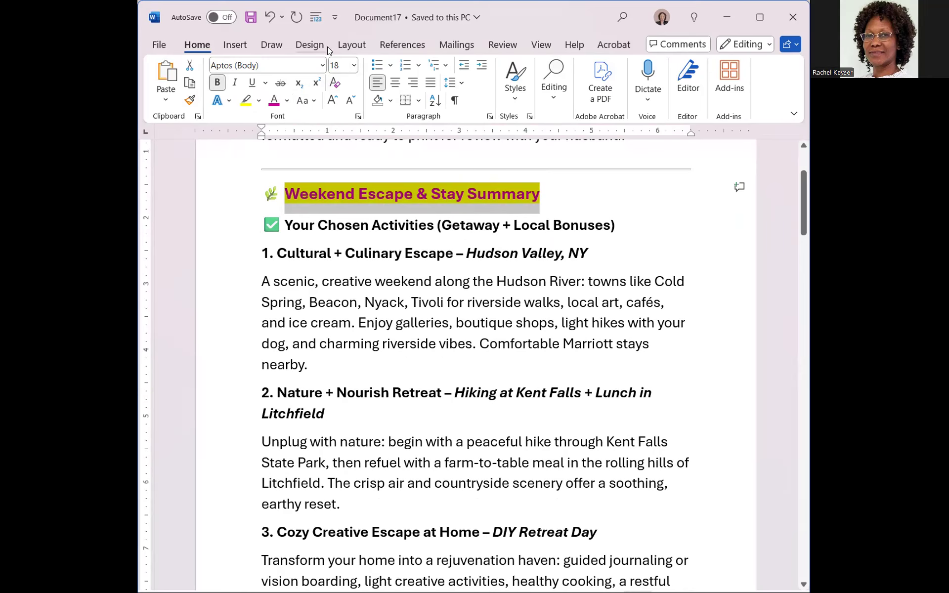
{"action": "left_click", "coordinate": [505, 279]}
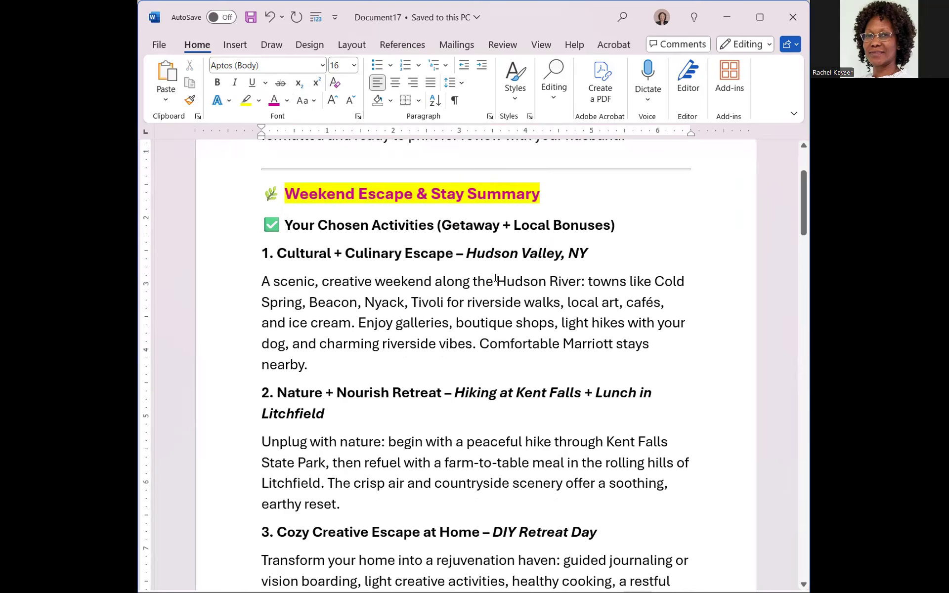
Step: Review the chosen activities, hotel options and start of the weekend plan in the pasted summary
{"action": "scroll", "coordinate": [495, 278], "scroll_direction": "down", "scroll_amount": 1}
{"action": "scroll", "coordinate": [495, 278], "scroll_direction": "down", "scroll_amount": 1}
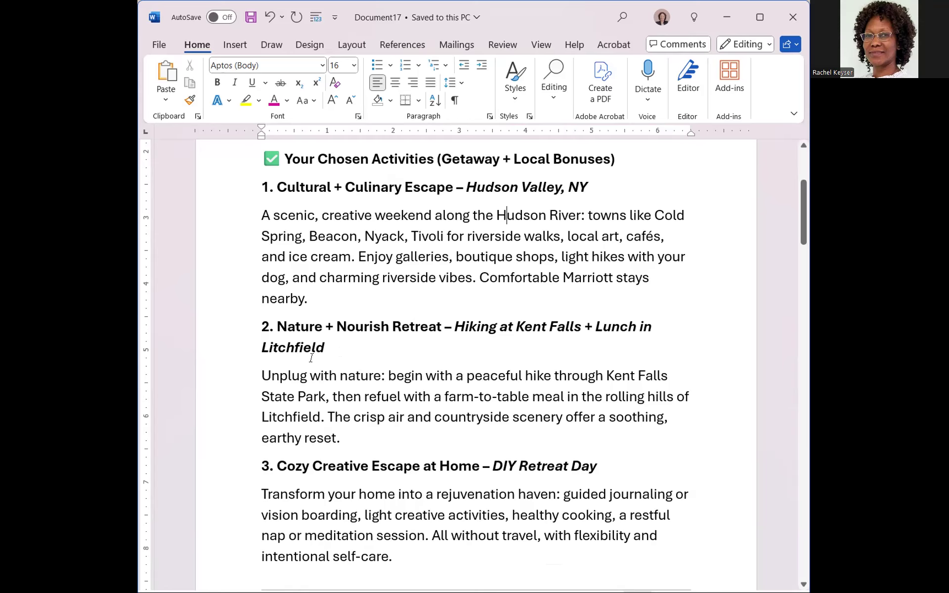
{"action": "scroll", "coordinate": [446, 321], "scroll_direction": "down", "scroll_amount": 1}
{"action": "scroll", "coordinate": [447, 320], "scroll_direction": "down", "scroll_amount": 5}
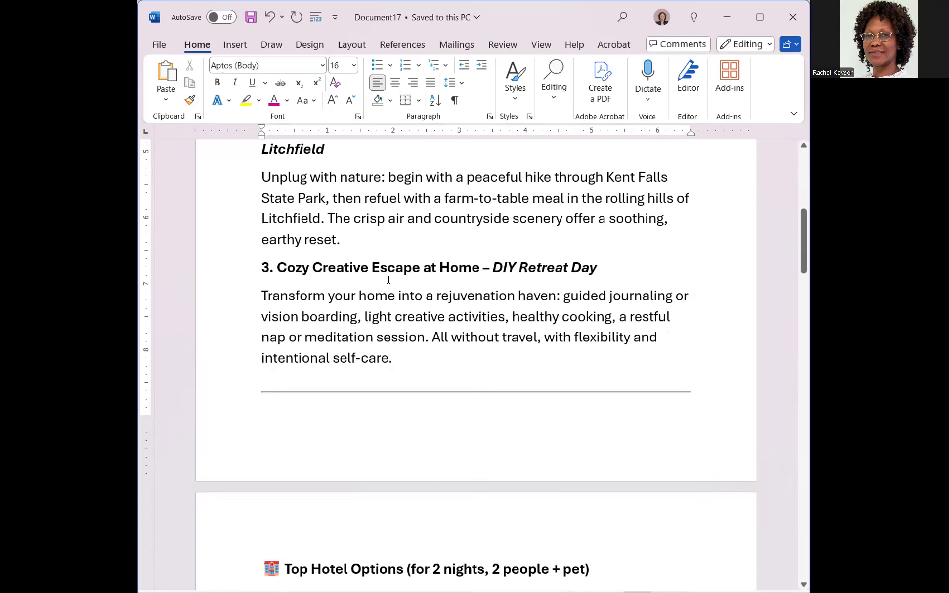
{"action": "scroll", "coordinate": [497, 278], "scroll_direction": "down", "scroll_amount": 20}
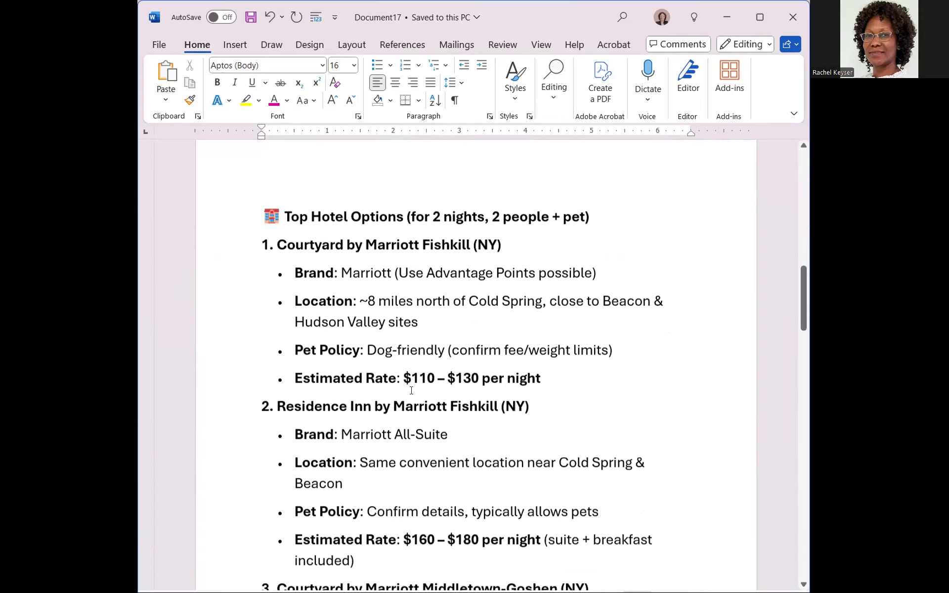
{"action": "scroll", "coordinate": [410, 387], "scroll_direction": "down", "scroll_amount": 18}
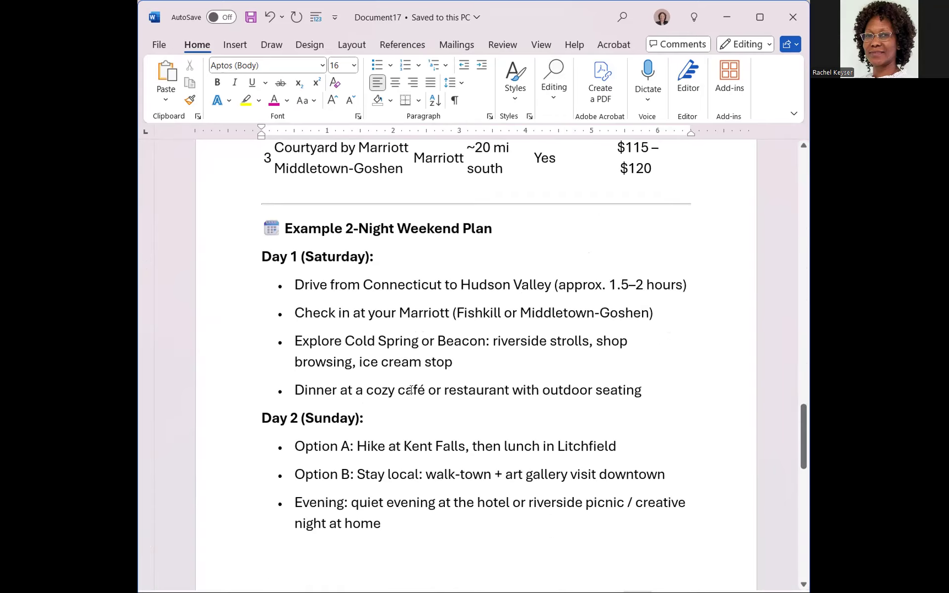
{"action": "scroll", "coordinate": [410, 389], "scroll_direction": "up", "scroll_amount": 8}
{"action": "scroll", "coordinate": [410, 388], "scroll_direction": "down", "scroll_amount": 10}
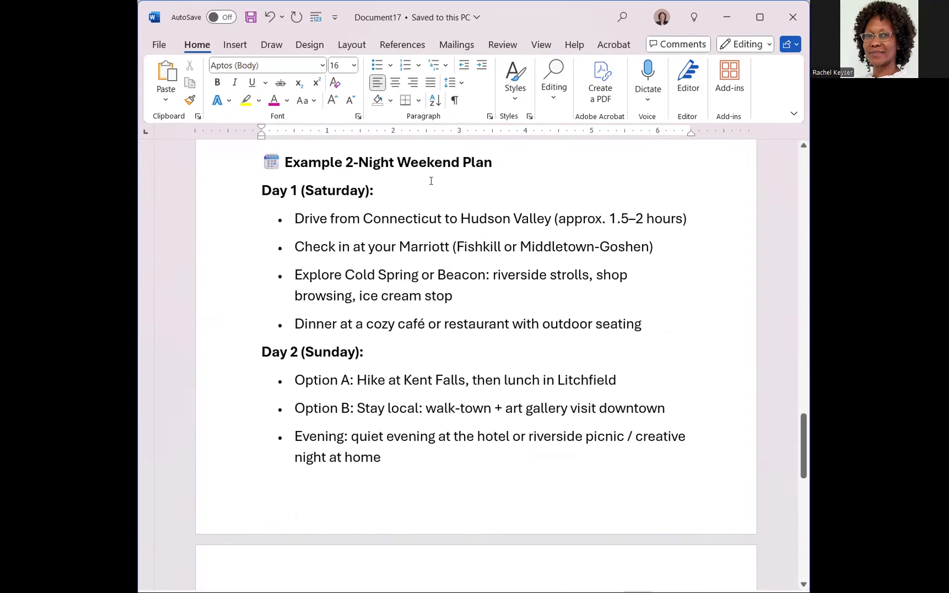
{"action": "scroll", "coordinate": [431, 181], "scroll_direction": "up", "scroll_amount": 4}
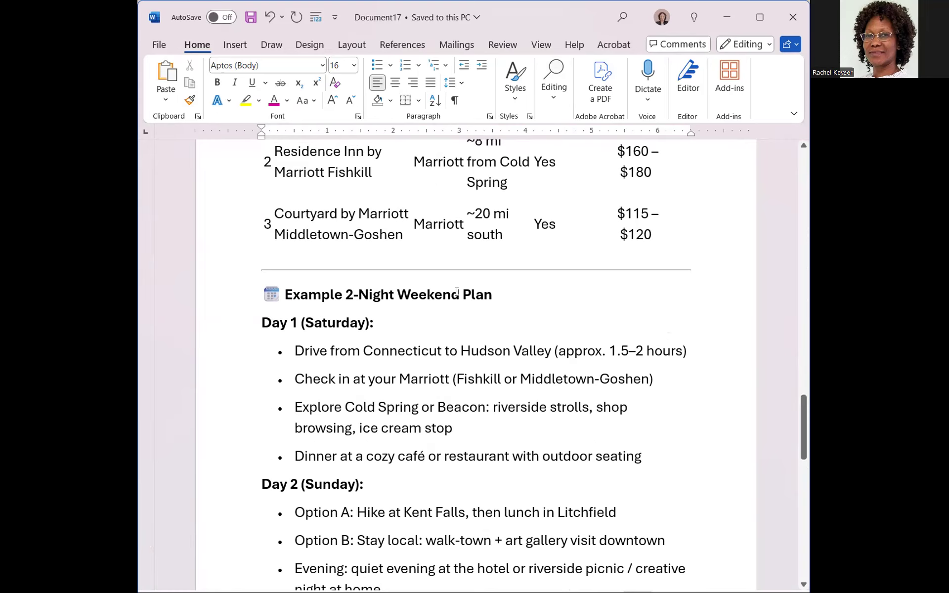
Step: Examine the day-by-day plan under "Example 2-Night Weekend Plan" and the closing section on why the weekend works
{"action": "left_click_drag", "start_coordinate": [507, 296], "coordinate": [307, 301]}
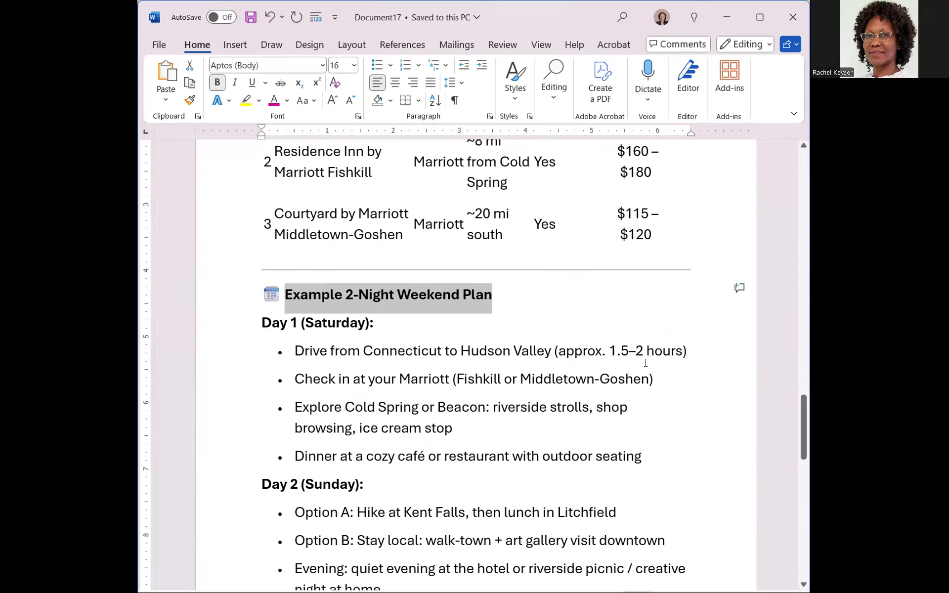
{"action": "scroll", "coordinate": [413, 380], "scroll_direction": "down", "scroll_amount": 2}
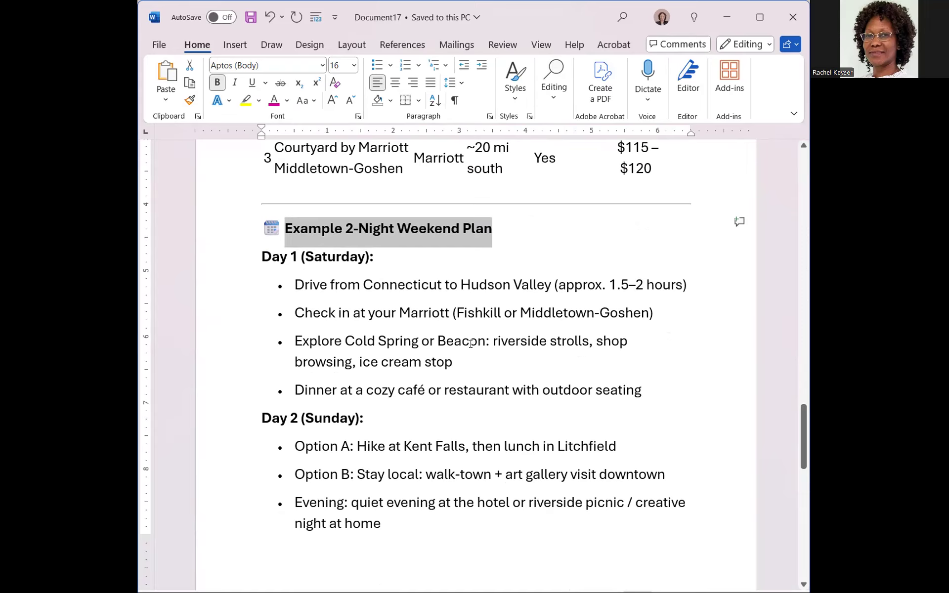
{"action": "scroll", "coordinate": [466, 337], "scroll_direction": "down", "scroll_amount": 2}
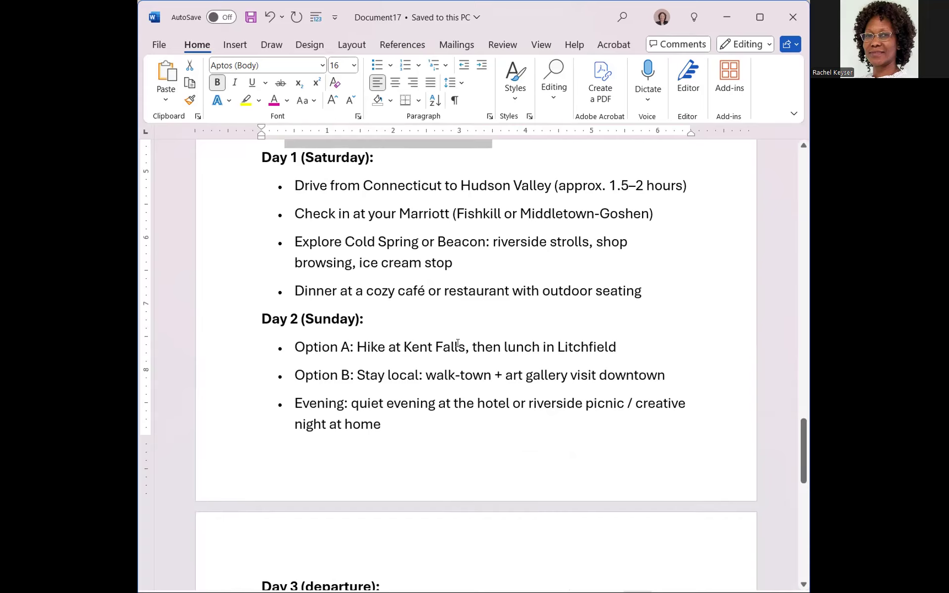
{"action": "scroll", "coordinate": [454, 343], "scroll_direction": "up", "scroll_amount": 1}
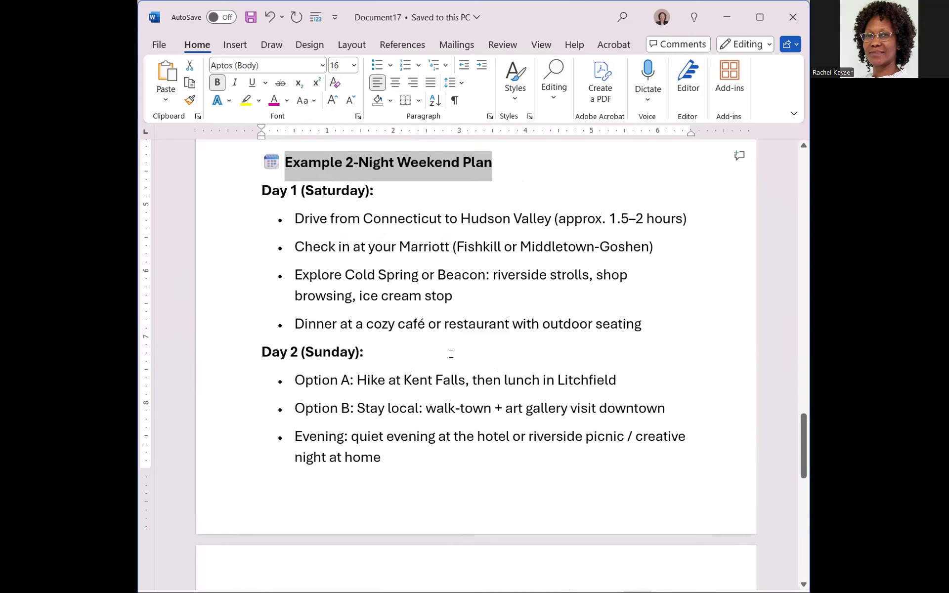
{"action": "scroll", "coordinate": [451, 354], "scroll_direction": "down", "scroll_amount": 2}
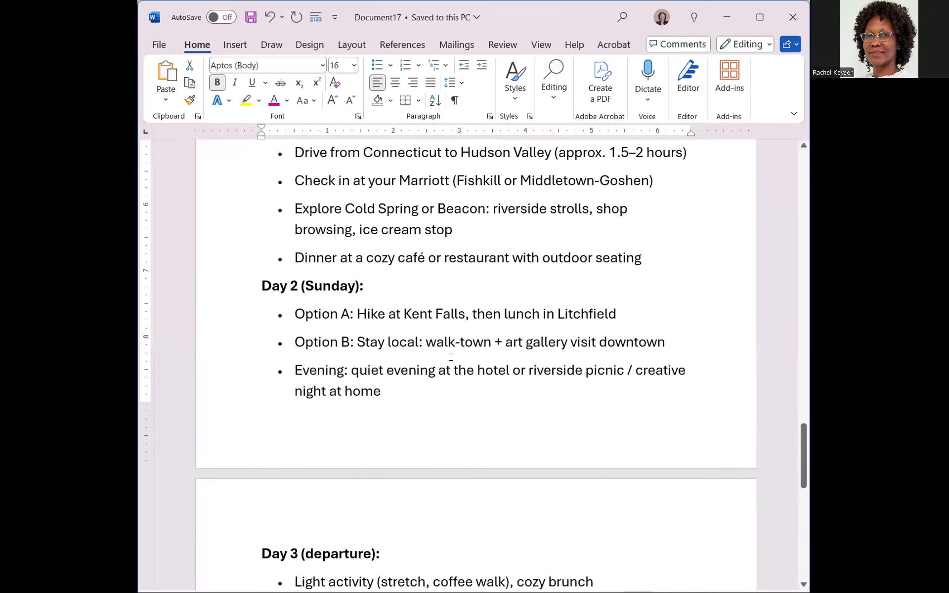
{"action": "scroll", "coordinate": [450, 357], "scroll_direction": "down", "scroll_amount": 5}
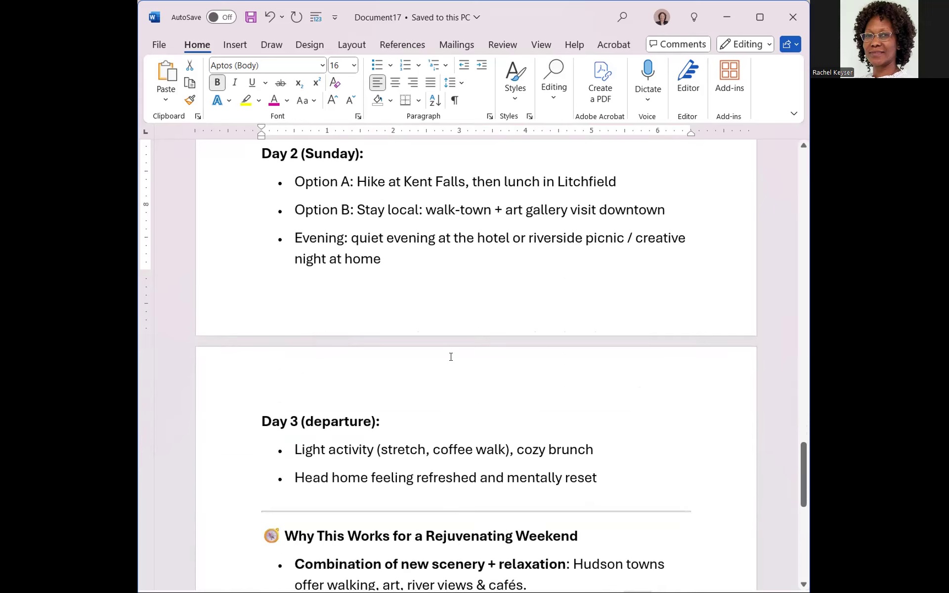
{"action": "scroll", "coordinate": [451, 356], "scroll_direction": "up", "scroll_amount": 7}
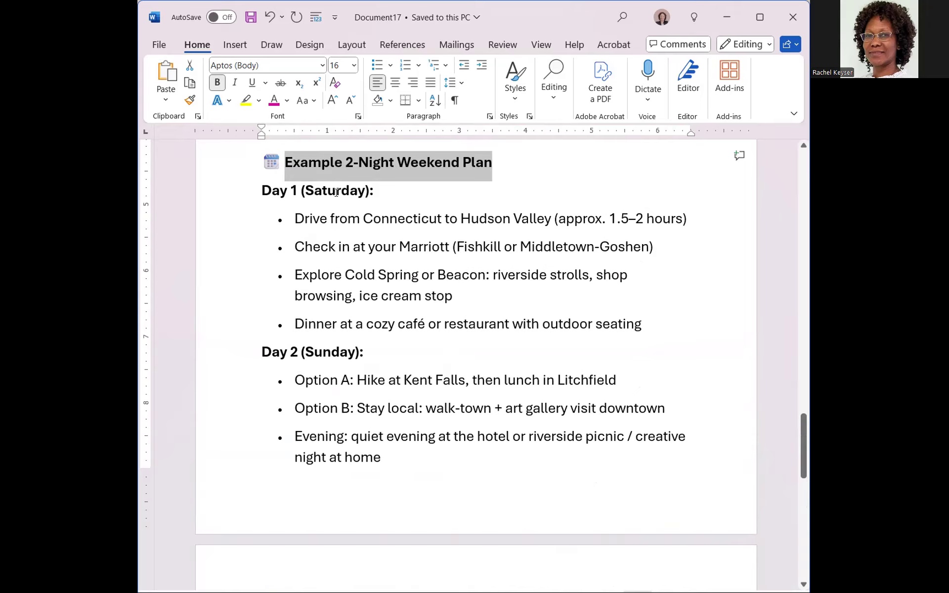
{"action": "scroll", "coordinate": [427, 290], "scroll_direction": "down", "scroll_amount": 6}
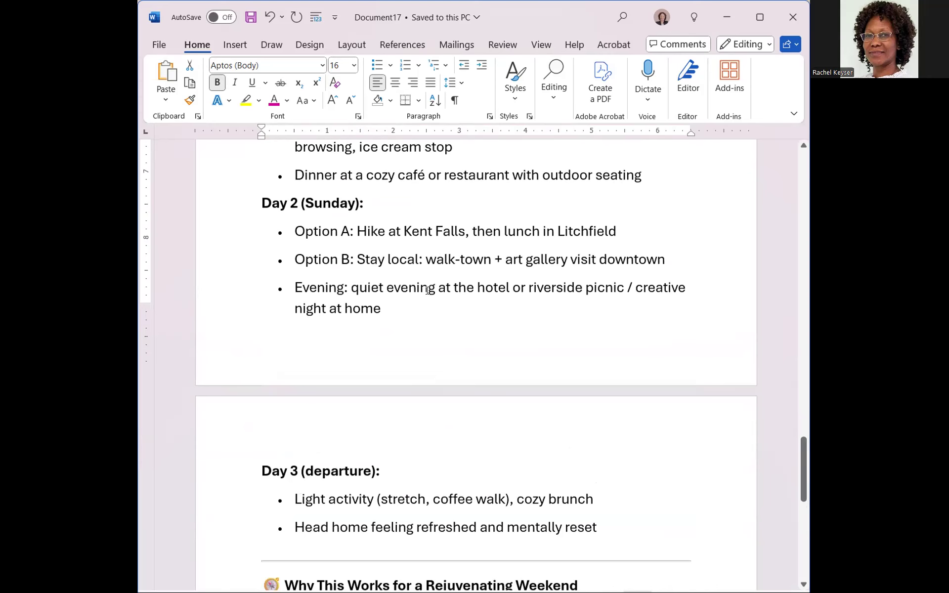
{"action": "scroll", "coordinate": [427, 291], "scroll_direction": "down", "scroll_amount": 1}
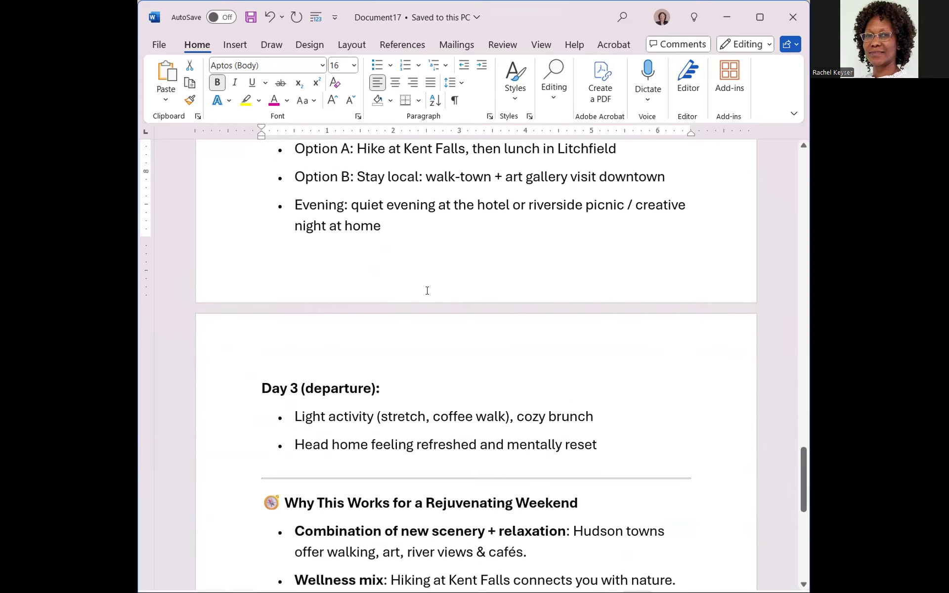
{"action": "scroll", "coordinate": [426, 291], "scroll_direction": "down", "scroll_amount": 2}
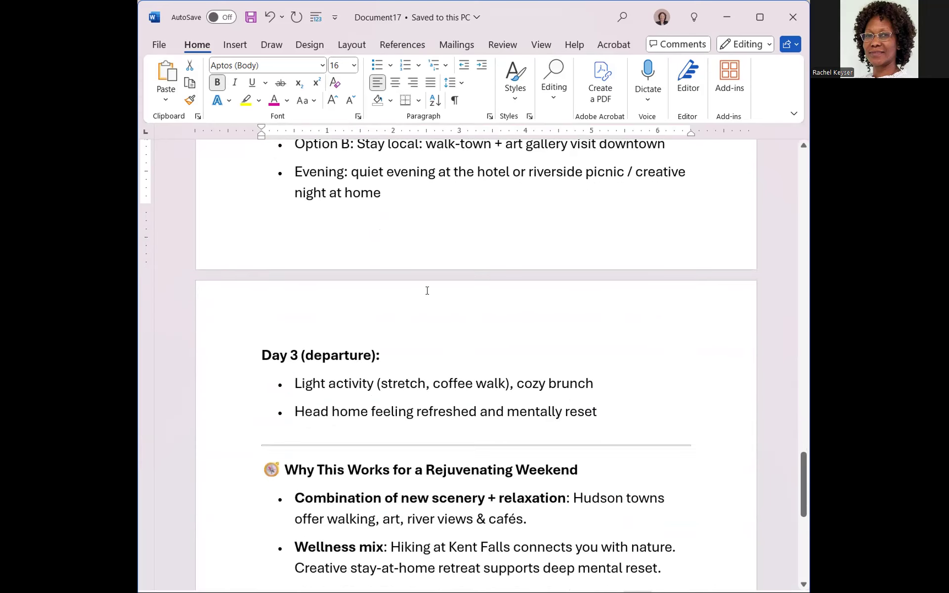
{"action": "scroll", "coordinate": [427, 290], "scroll_direction": "up", "scroll_amount": 10}
{"action": "scroll", "coordinate": [427, 290], "scroll_direction": "up", "scroll_amount": 5}
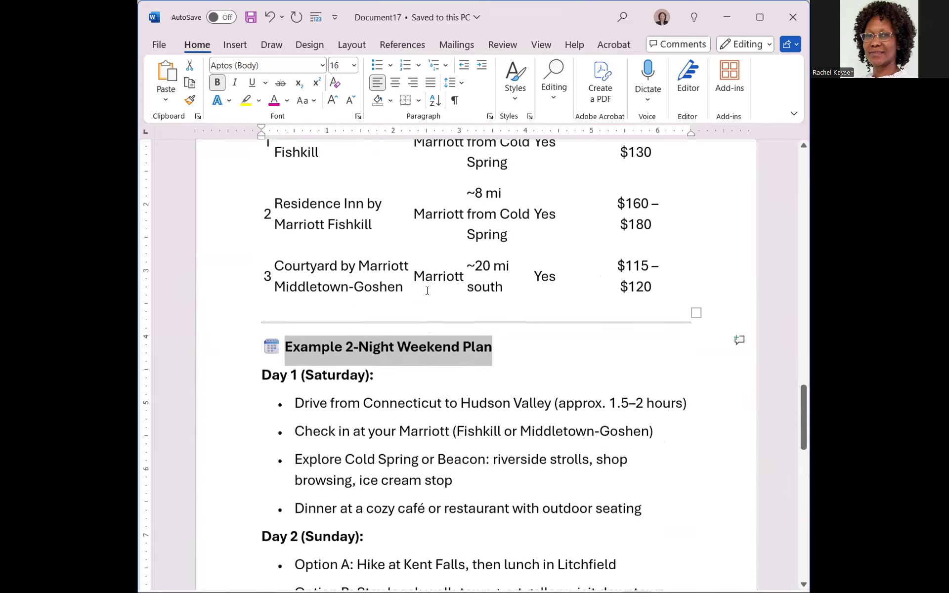
{"action": "scroll", "coordinate": [427, 291], "scroll_direction": "down", "scroll_amount": 9}
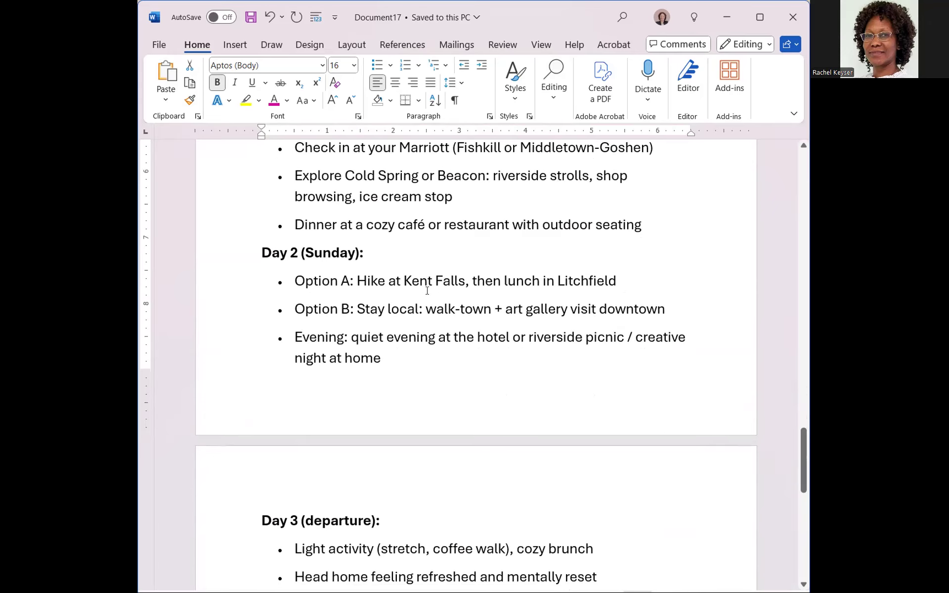
{"action": "scroll", "coordinate": [427, 291], "scroll_direction": "up", "scroll_amount": 3}
{"action": "scroll", "coordinate": [427, 290], "scroll_direction": "down", "scroll_amount": 4}
{"action": "scroll", "coordinate": [427, 291], "scroll_direction": "down", "scroll_amount": 4}
{"action": "scroll", "coordinate": [427, 291], "scroll_direction": "down", "scroll_amount": 1}
{"action": "scroll", "coordinate": [427, 290], "scroll_direction": "up", "scroll_amount": 6}
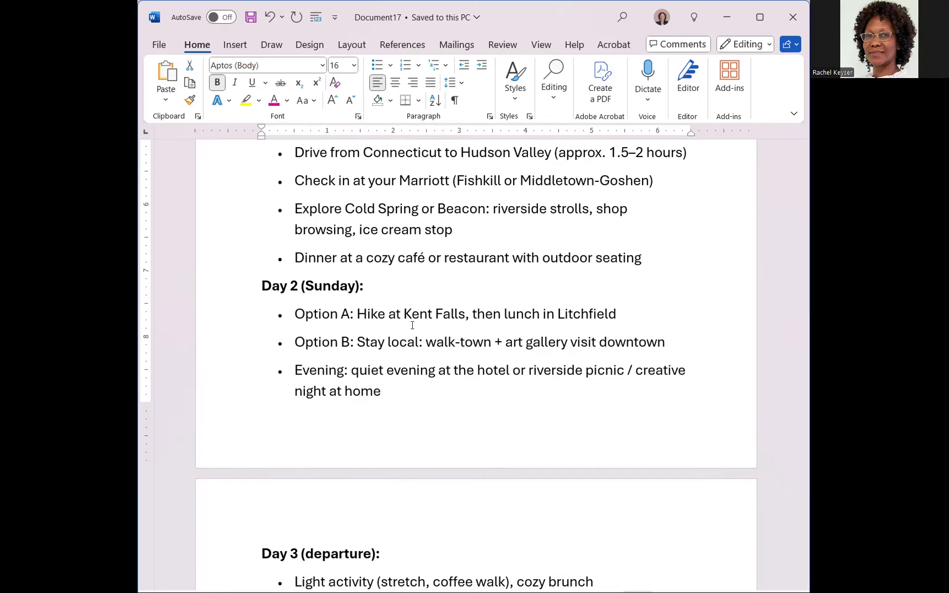
{"action": "scroll", "coordinate": [412, 325], "scroll_direction": "down", "scroll_amount": 8}
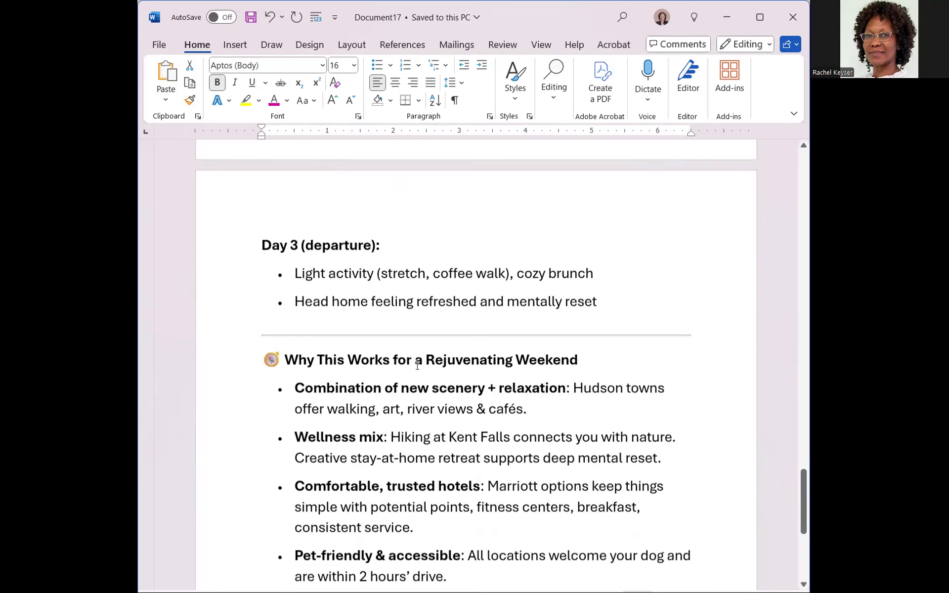
{"action": "scroll", "coordinate": [417, 365], "scroll_direction": "down", "scroll_amount": 1}
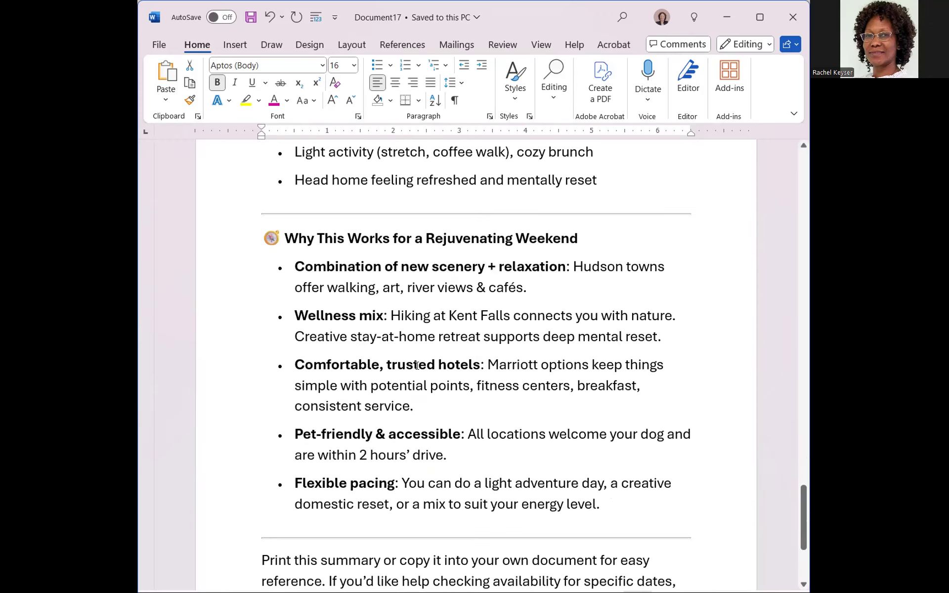
{"action": "scroll", "coordinate": [417, 366], "scroll_direction": "down", "scroll_amount": 5}
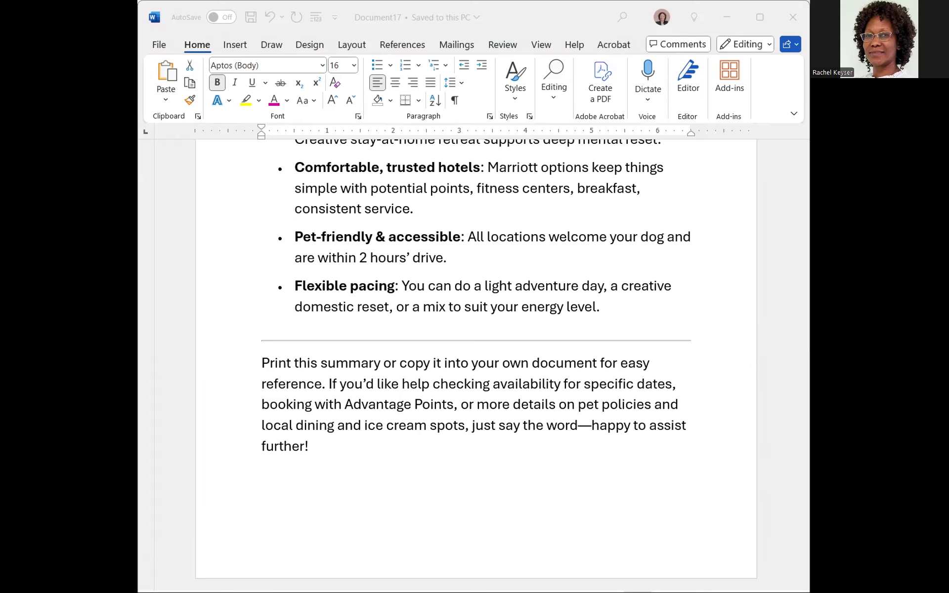
Step: Add the line "For the towns to look into check out these 4:" after the divider ending the "Cozy Creative Escape at Home" section
{"action": "scroll", "coordinate": [658, 316], "scroll_direction": "up", "scroll_amount": 3}
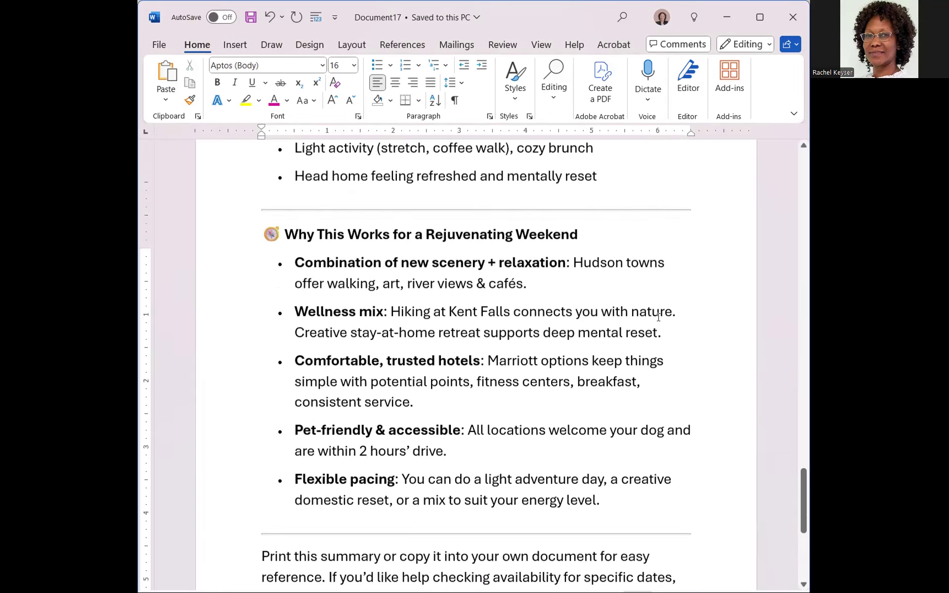
{"action": "scroll", "coordinate": [658, 316], "scroll_direction": "up", "scroll_amount": 15}
{"action": "scroll", "coordinate": [658, 317], "scroll_direction": "up", "scroll_amount": 15}
{"action": "scroll", "coordinate": [658, 316], "scroll_direction": "up", "scroll_amount": 15}
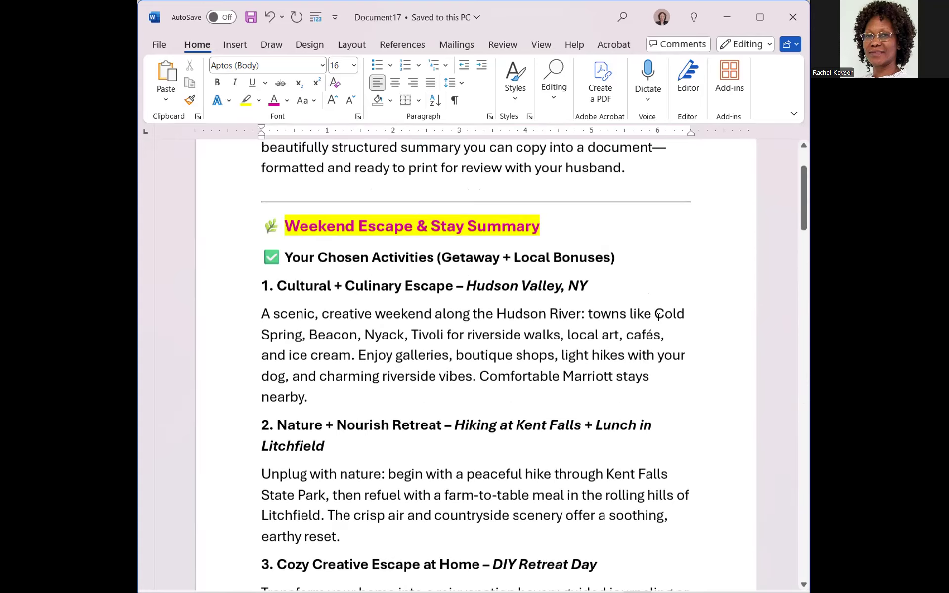
{"action": "scroll", "coordinate": [663, 331], "scroll_direction": "down", "scroll_amount": 5}
{"action": "left_click", "coordinate": [610, 424]}
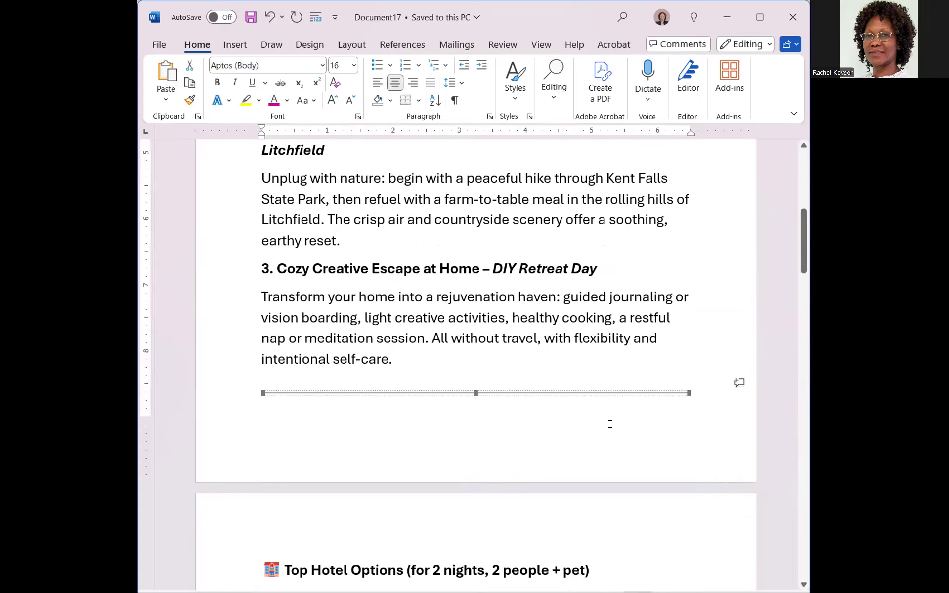
{"action": "left_click", "coordinate": [713, 405]}
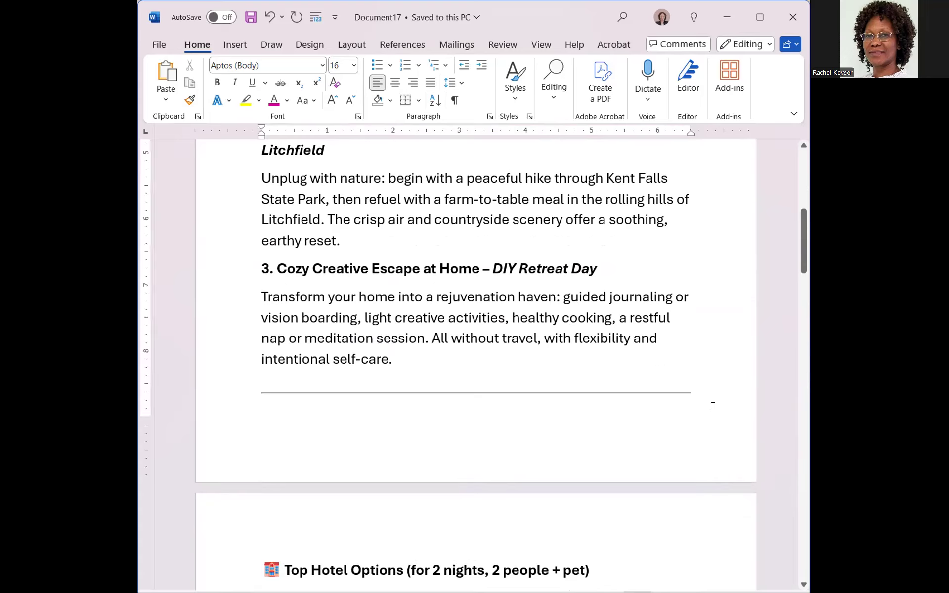
{"action": "key", "text": "Return"}
{"action": "type", "text": "Fort he to"}
{"action": "key", "text": "BackSpace"}
{"action": "key", "text": "BackSpace"}
{"action": "key", "text": "BackSpace"}
{"action": "key", "text": "BackSpace"}
{"action": "key", "text": "BackSpace"}
{"action": "key", "text": "BackSpace"}
{"action": "key", "text": "BackSpace"}
{"action": "type", "text": "the towns to look into check out these 4:"}
{"action": "key", "text": "Return"}
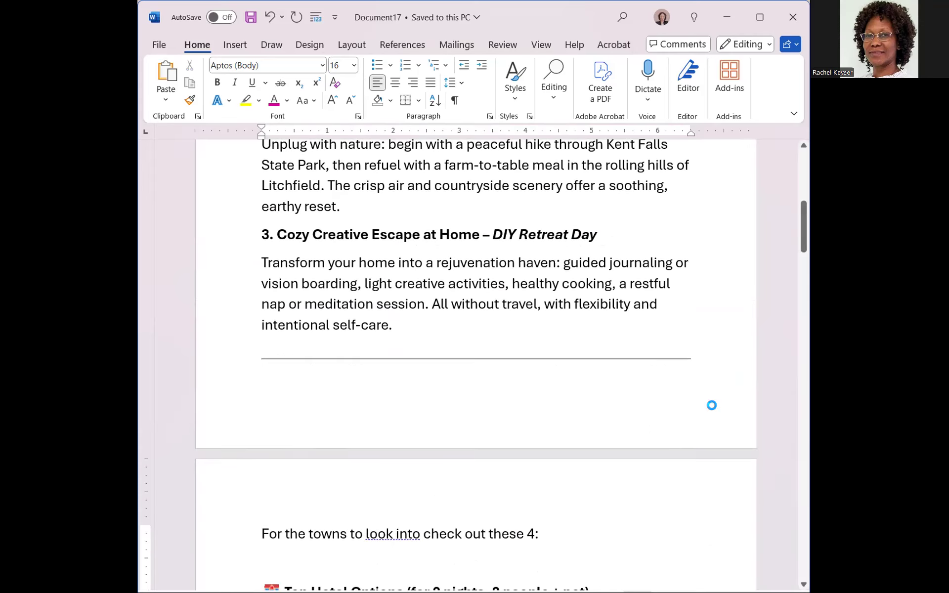
Step: Paste the copied town descriptions under the new line and add a horizontal divider after them, with an empty bullet above it
{"action": "key", "text": "ctrl+v"}
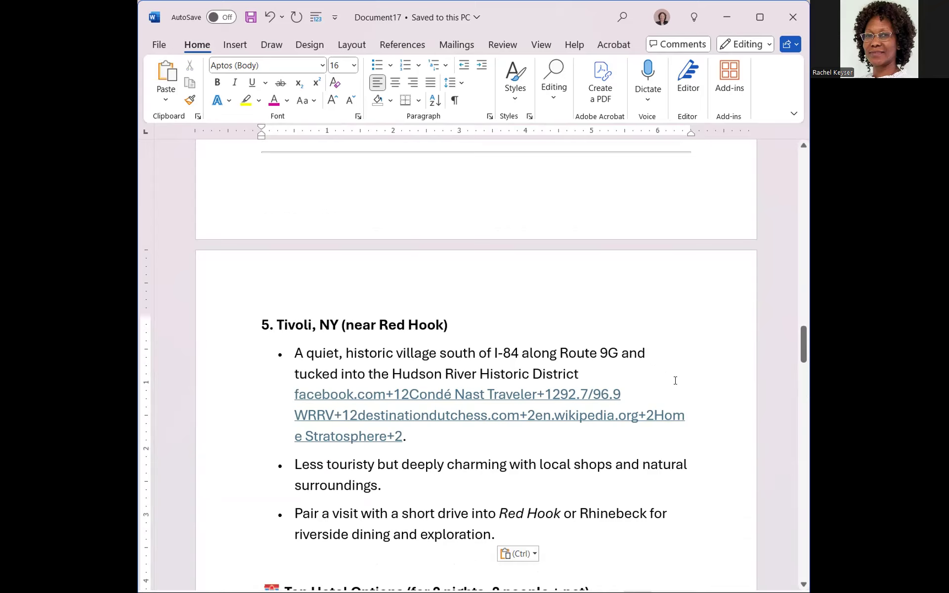
{"action": "type", "text": "---"}
{"action": "key", "text": "Return"}
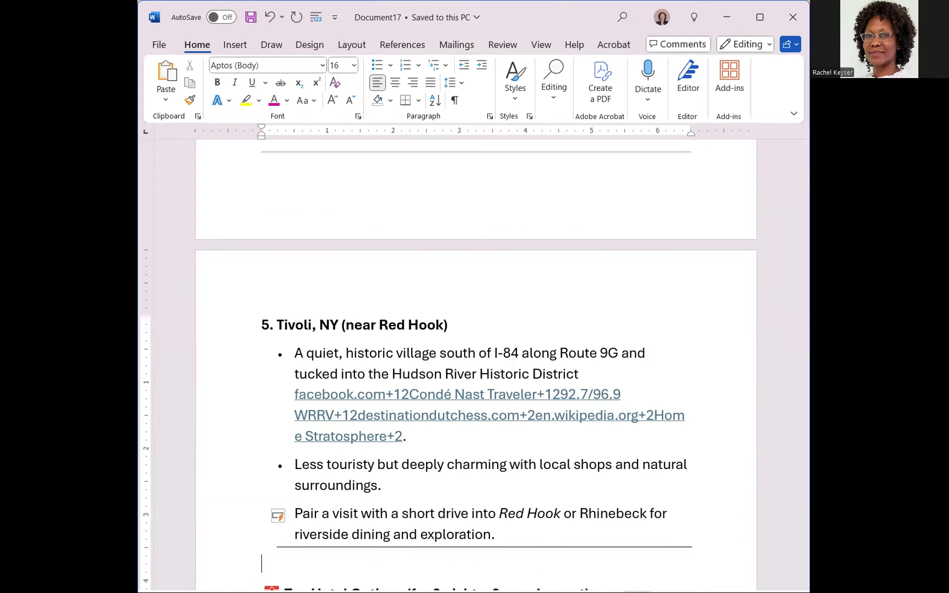
{"action": "left_click", "coordinate": [538, 533]}
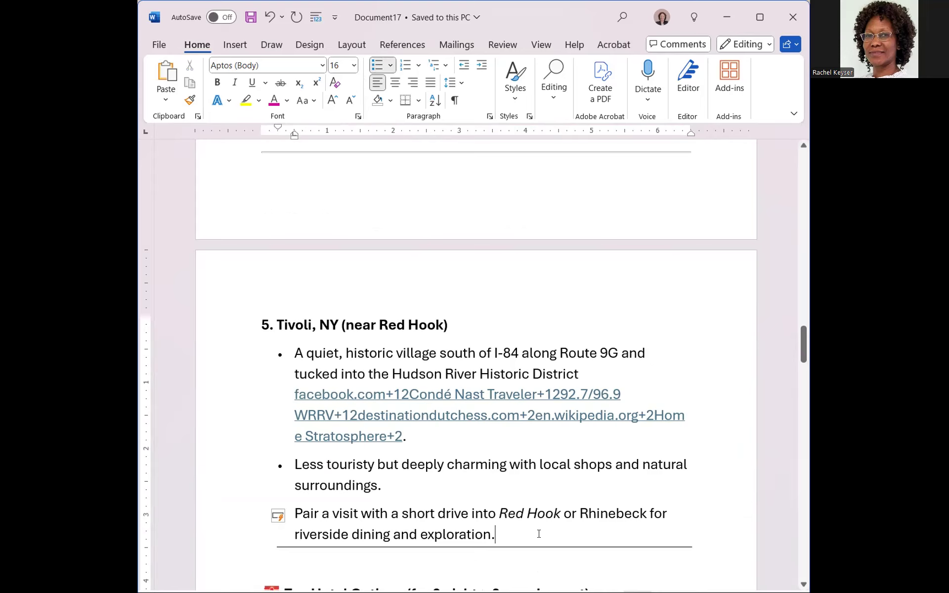
{"action": "key", "text": "Return"}
Step: Try to remove the empty bullet above the divider after the Tivoli entry, and undo the removal
{"action": "key", "text": "BackSpace"}
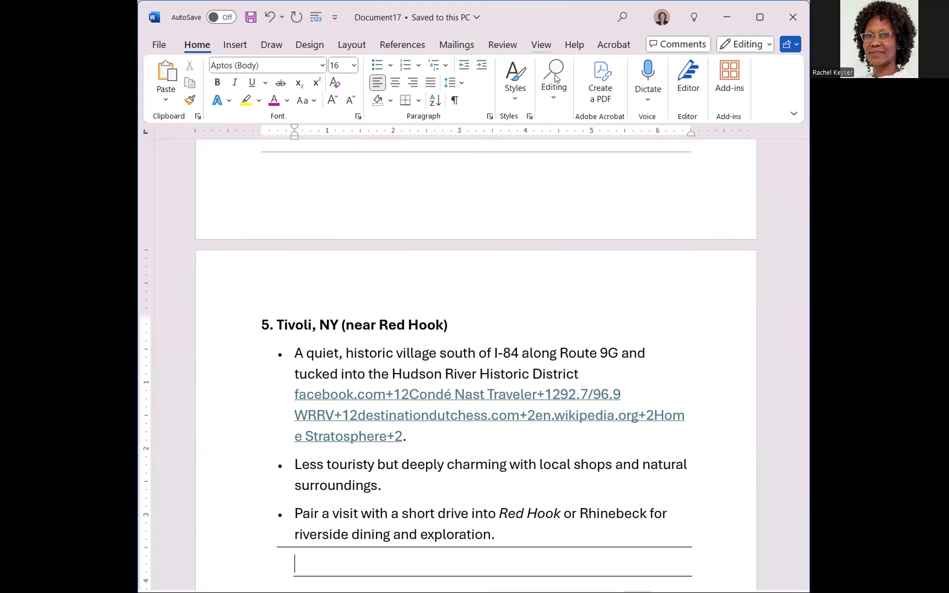
{"action": "scroll", "coordinate": [488, 381], "scroll_direction": "down", "scroll_amount": 3}
{"action": "key", "text": "BackSpace"}
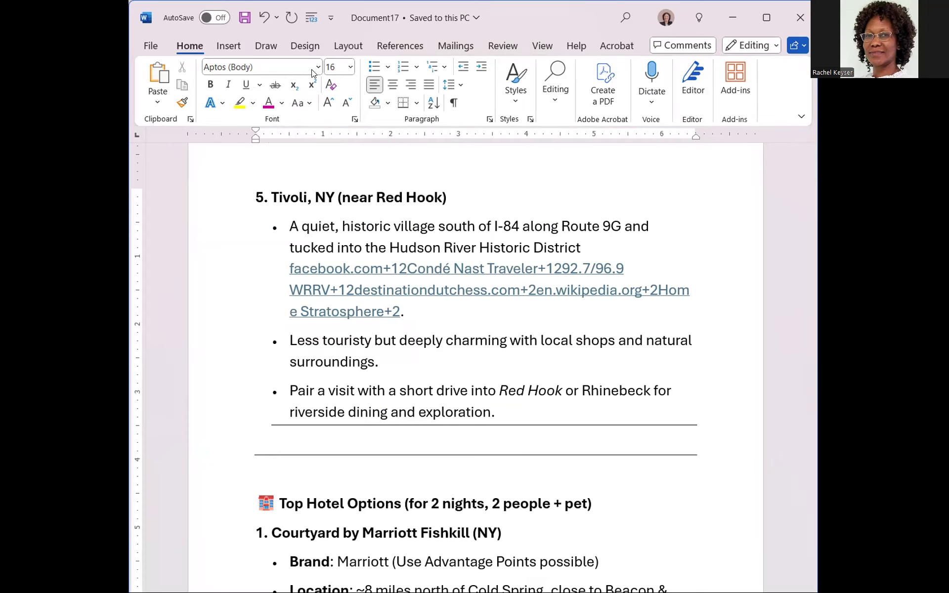
{"action": "left_click", "coordinate": [263, 20]}
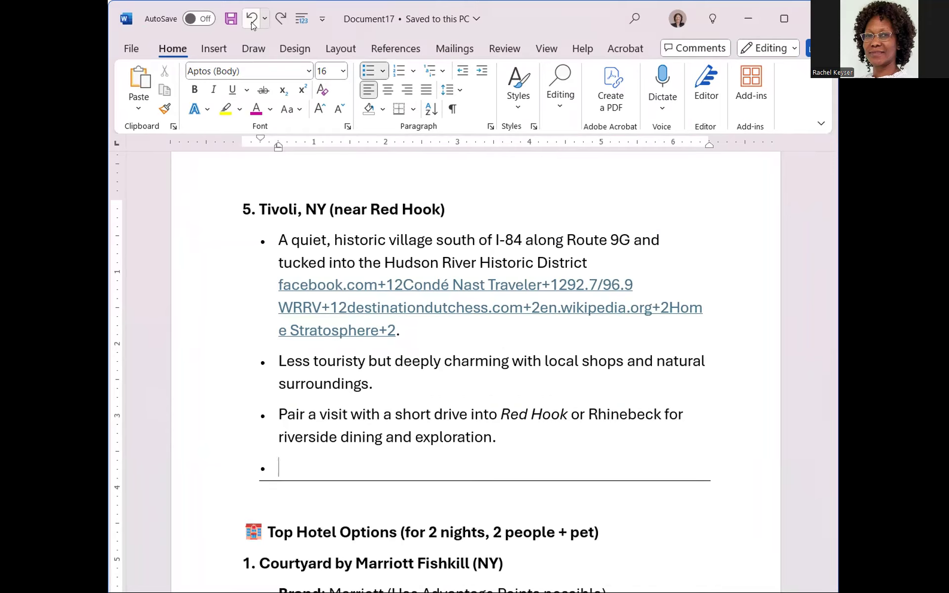
{"action": "key", "text": "BackSpace"}
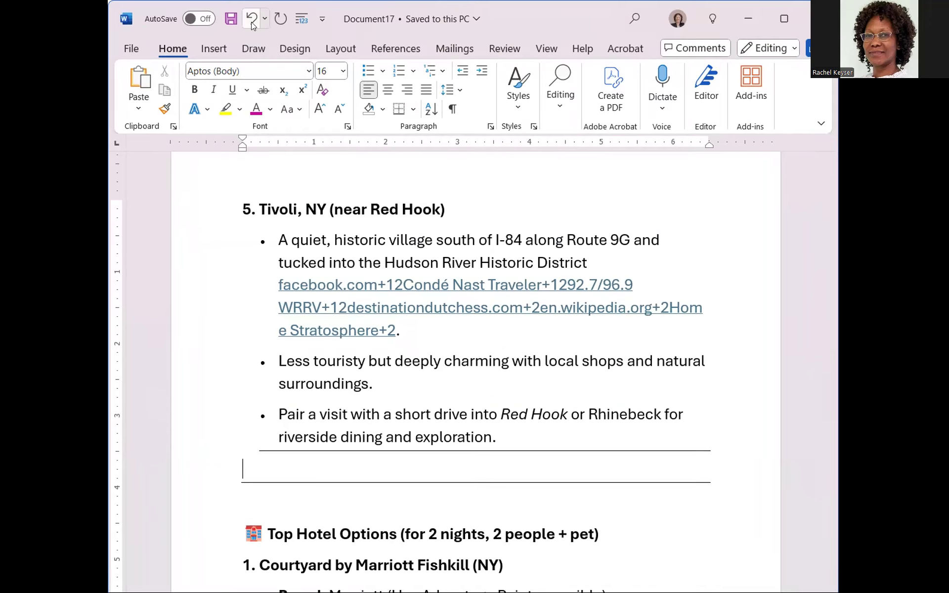
{"action": "left_click", "coordinate": [251, 22]}
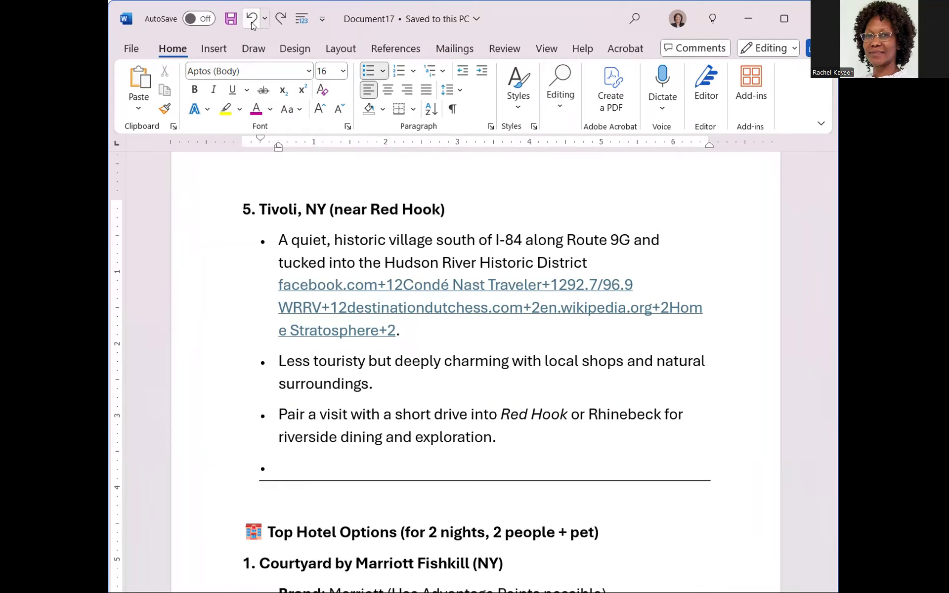
Step: Add a bullet after the last Tivoli bullet, try a divider line there, undo it, and leave "---" as its text
{"action": "left_click", "coordinate": [500, 444]}
{"action": "key", "text": "Return"}
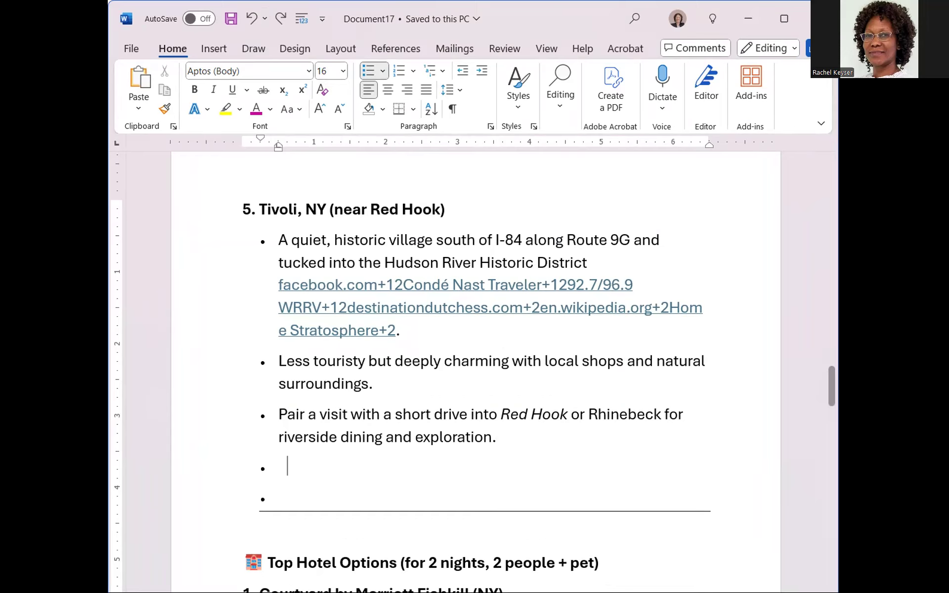
{"action": "key", "text": "BackSpace"}
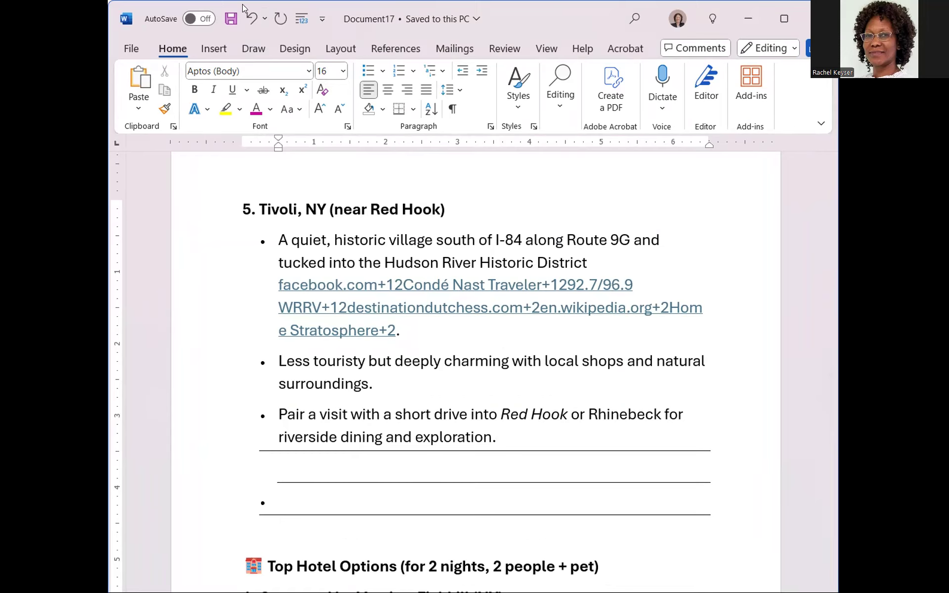
{"action": "left_click", "coordinate": [252, 19]}
{"action": "type", "text": "---"}
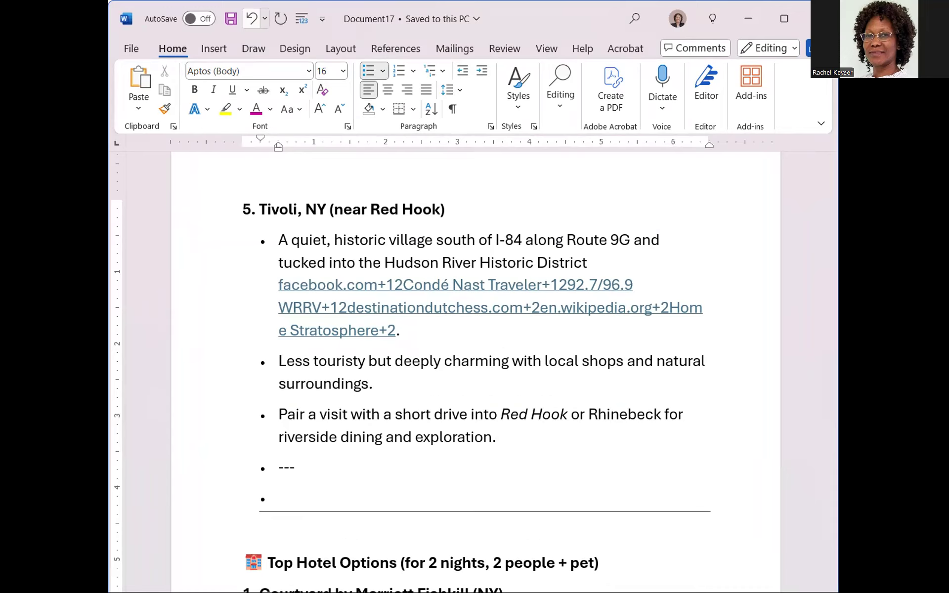
Step: Replace the "---" with "===" as unbulleted text and convert it into a double-line divider below the Tivoli entry
{"action": "key", "text": "BackSpace"}
{"action": "key", "text": "BackSpace"}
{"action": "key", "text": "BackSpace"}
{"action": "type", "text": "==="}
{"action": "key", "text": "Return"}
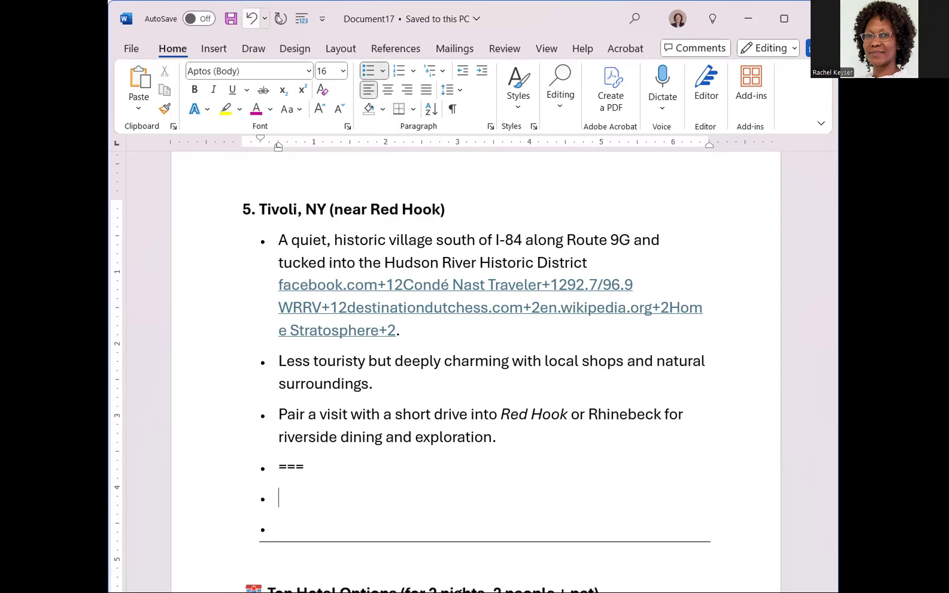
{"action": "left_click", "coordinate": [276, 467]}
{"action": "key", "text": "BackSpace"}
{"action": "key", "text": "BackSpace"}
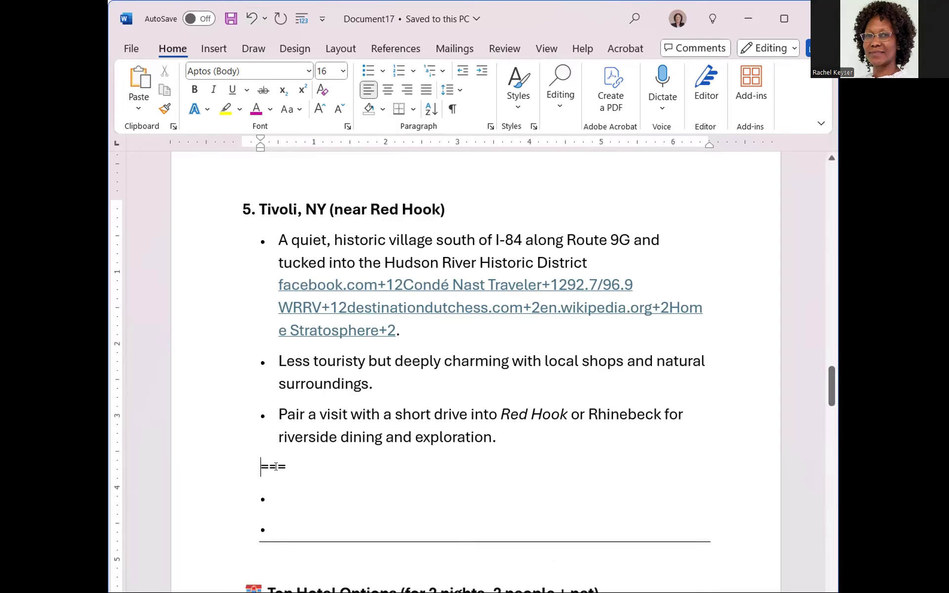
{"action": "left_click", "coordinate": [287, 465]}
{"action": "key", "text": "Return"}
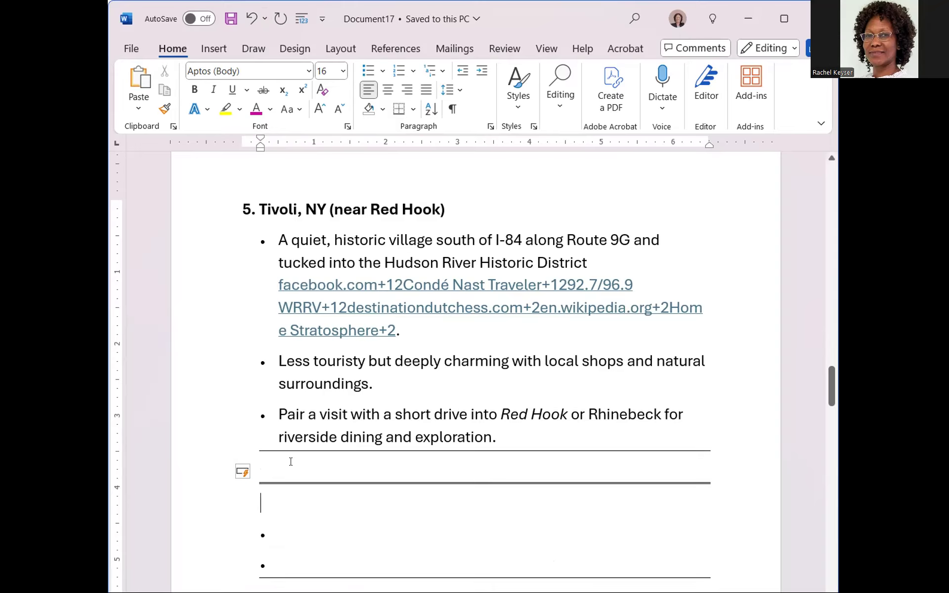
Step: Add a wavy divider from "~~~" under the double line and delete the surplus empty lines below it
{"action": "type", "text": "~~~"}
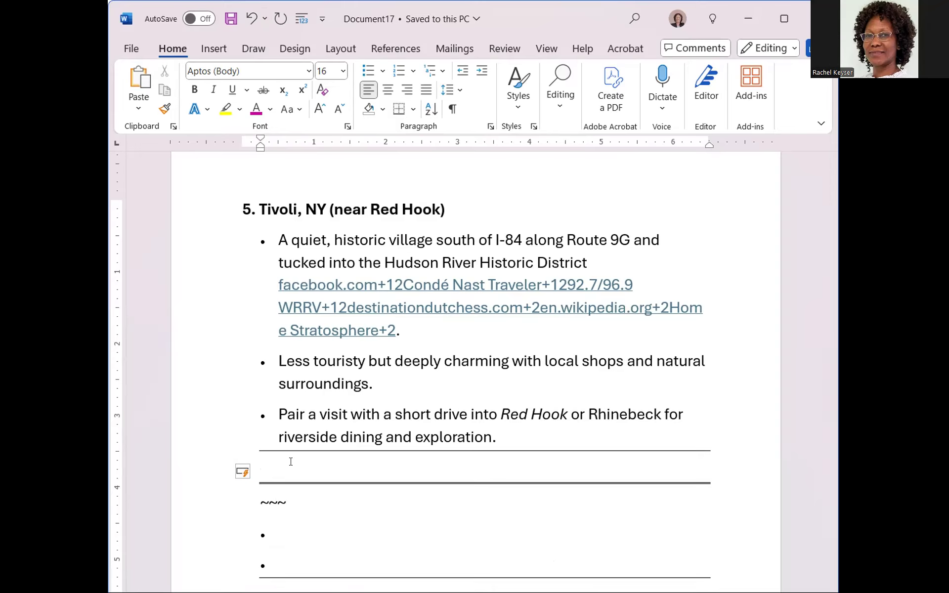
{"action": "key", "text": "Return"}
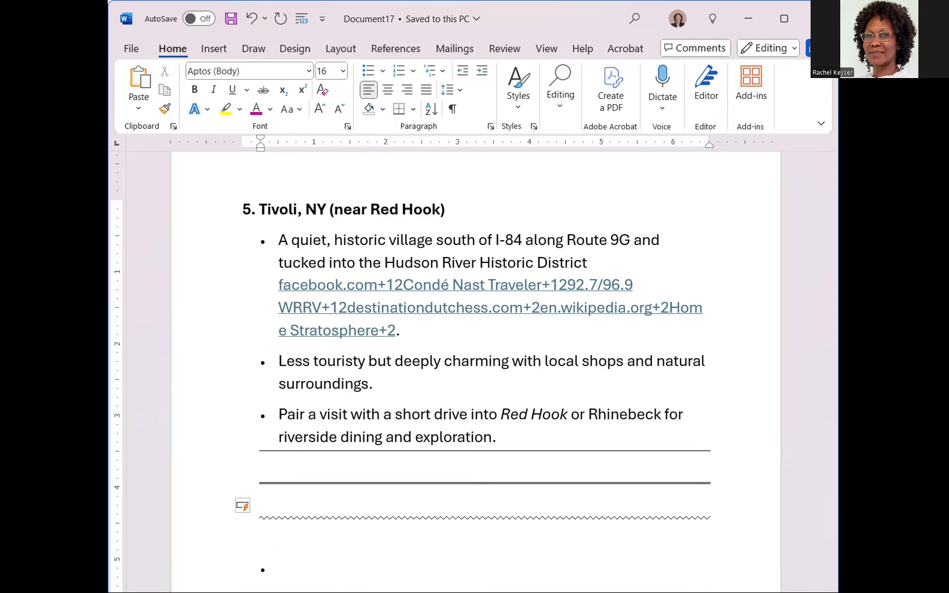
{"action": "scroll", "coordinate": [472, 372], "scroll_direction": "down", "scroll_amount": 2}
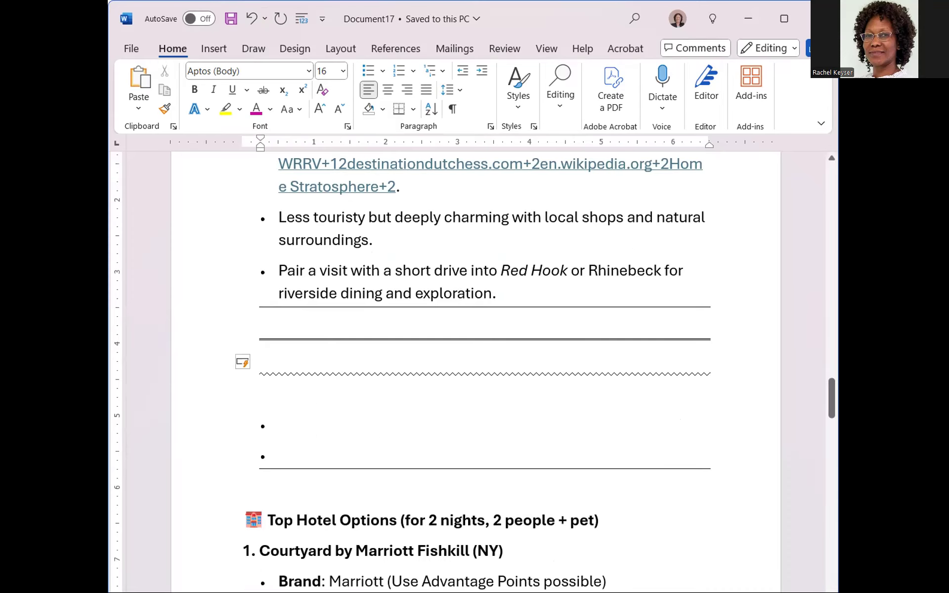
{"action": "key", "text": "Delete"}
{"action": "key", "text": "Delete"}
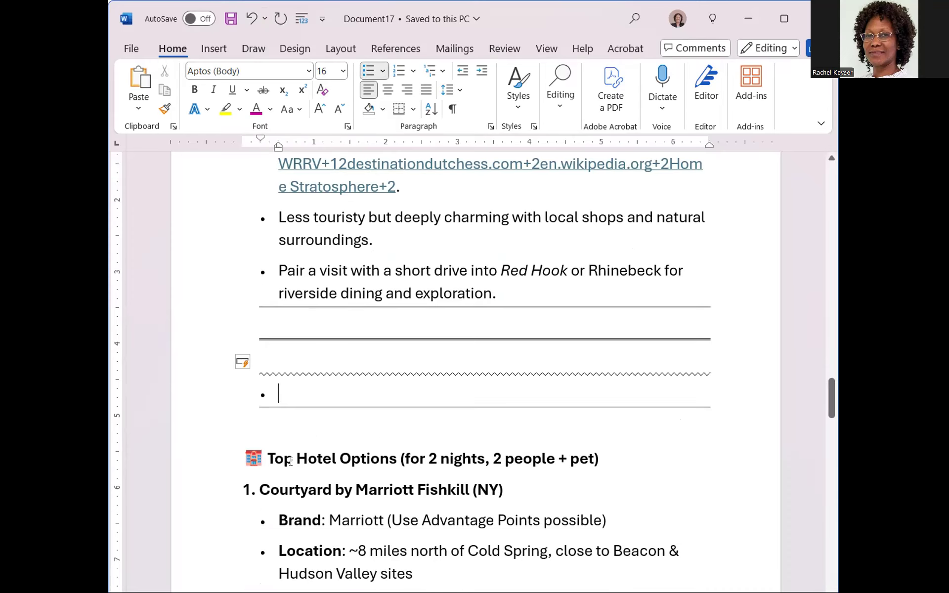
Step: Switch to the ChatGPT weekend getaway conversation in the browser and view the tools offered for the prompt
{"action": "scroll", "coordinate": [290, 461], "scroll_direction": "up", "scroll_amount": 3}
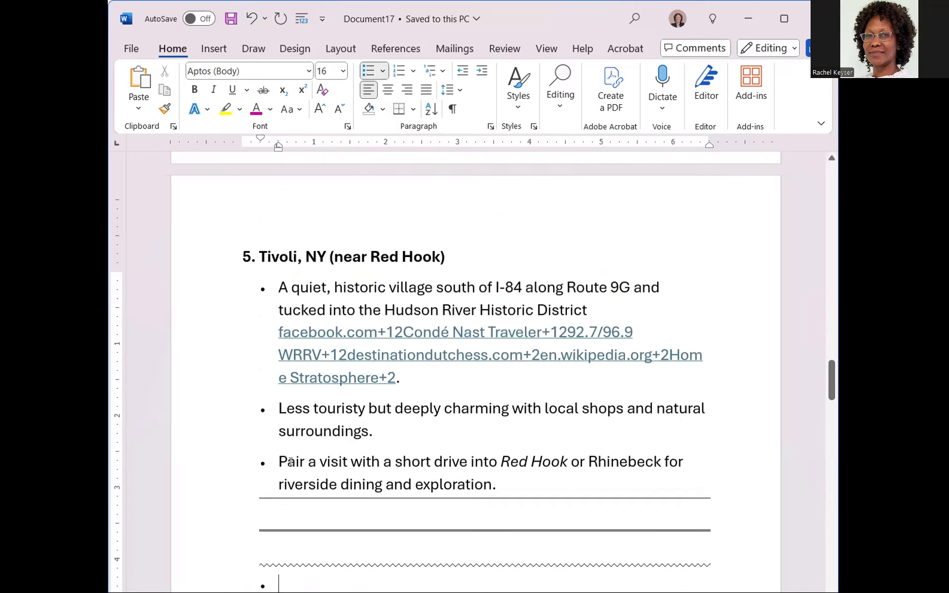
{"action": "scroll", "coordinate": [290, 461], "scroll_direction": "up", "scroll_amount": 12}
{"action": "scroll", "coordinate": [290, 461], "scroll_direction": "up", "scroll_amount": 10}
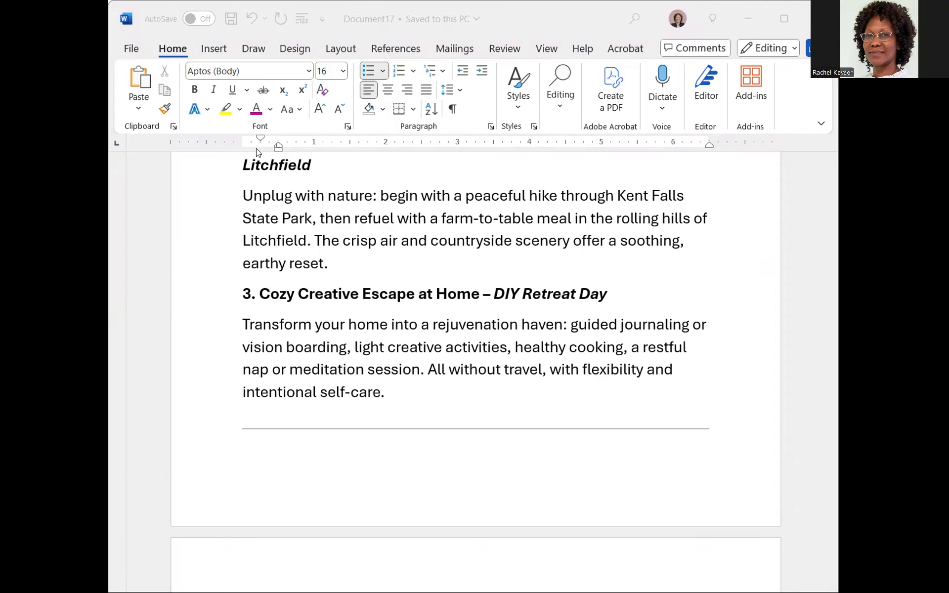
{"action": "key", "text": "alt+Tab"}
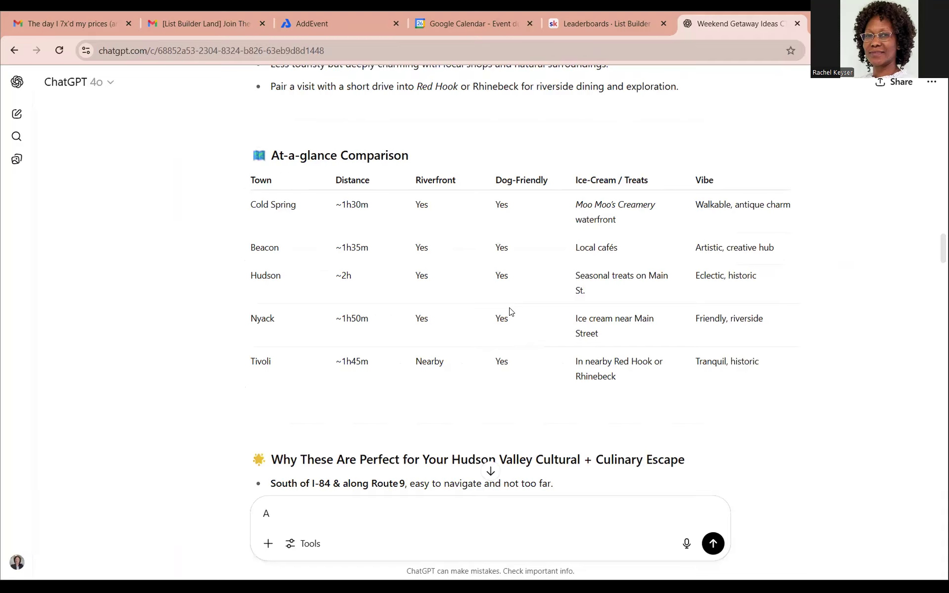
{"action": "left_click", "coordinate": [290, 543]}
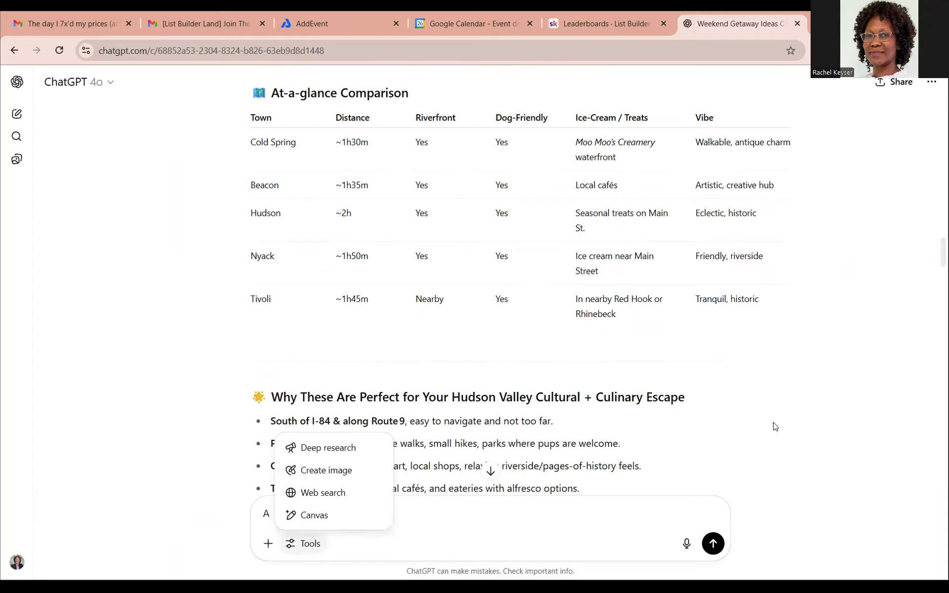
{"action": "left_click", "coordinate": [791, 441]}
Step: Clear the leftover "A" from the ChatGPT prompt and show the available tools again
{"action": "scroll", "coordinate": [791, 441], "scroll_direction": "down", "scroll_amount": 10}
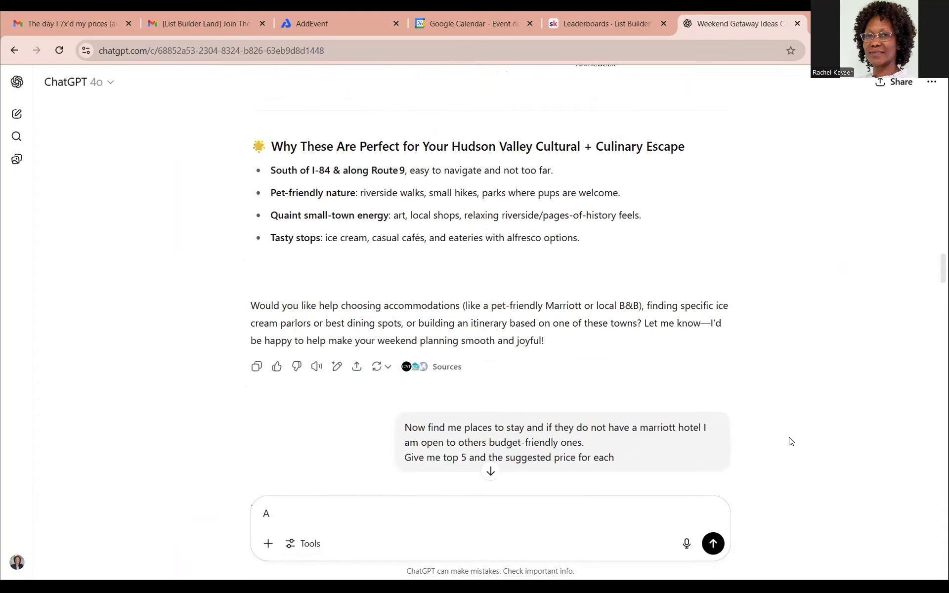
{"action": "scroll", "coordinate": [791, 441], "scroll_direction": "down", "scroll_amount": 15}
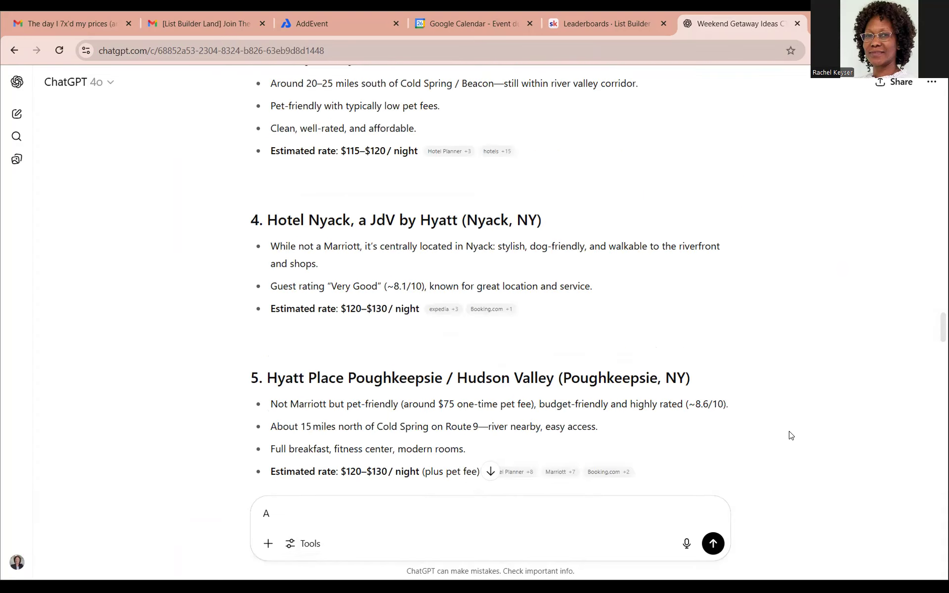
{"action": "left_click_drag", "start_coordinate": [288, 511], "coordinate": [193, 516]}
{"action": "key", "text": "BackSpace"}
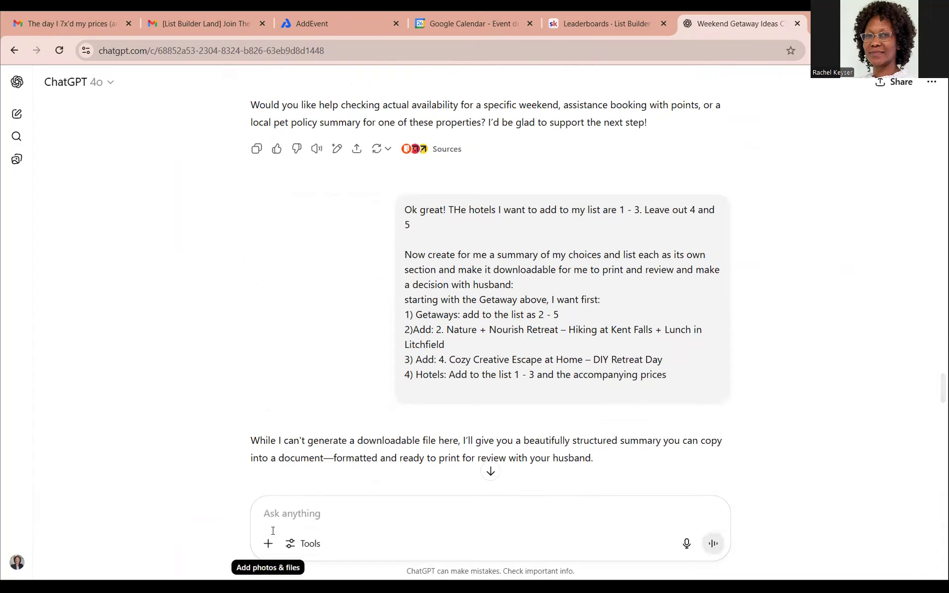
{"action": "left_click", "coordinate": [294, 546]}
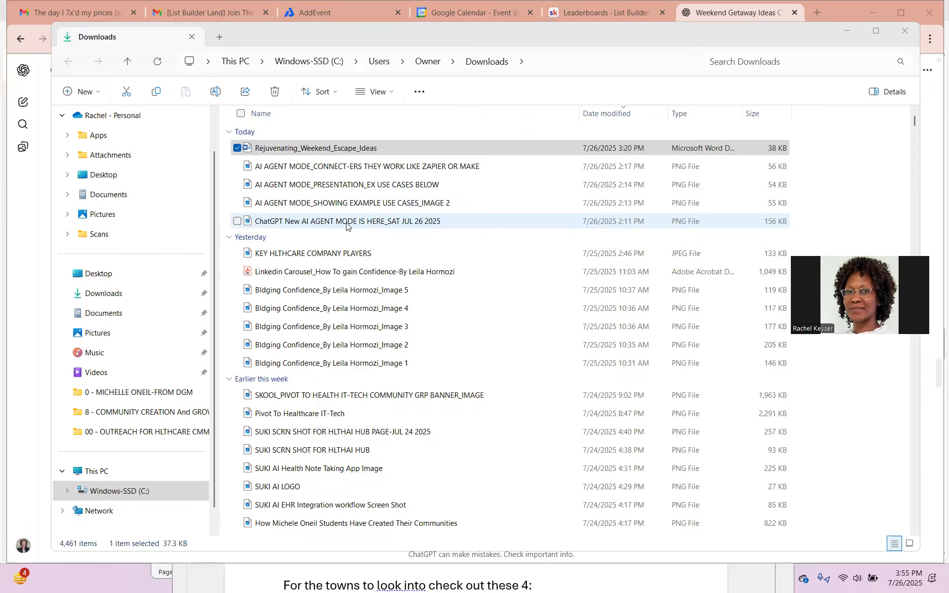
Step: Open the image "ChatGPT New AI AGENT MODE IS HERE_SAT JUL 26 2025" from Downloads and browse to the agent mode example use cases image
{"action": "double_click", "coordinate": [373, 221]}
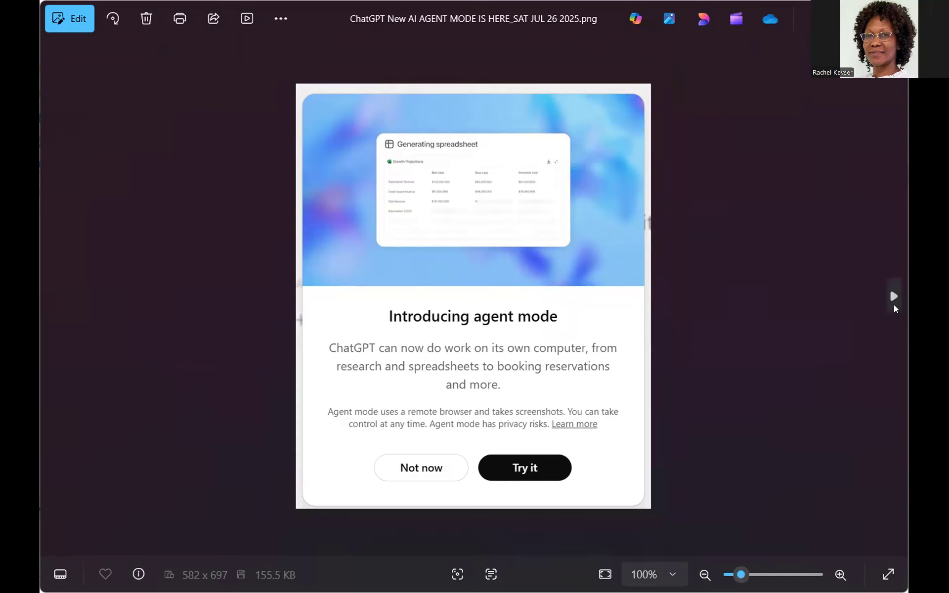
{"action": "left_click", "coordinate": [892, 297]}
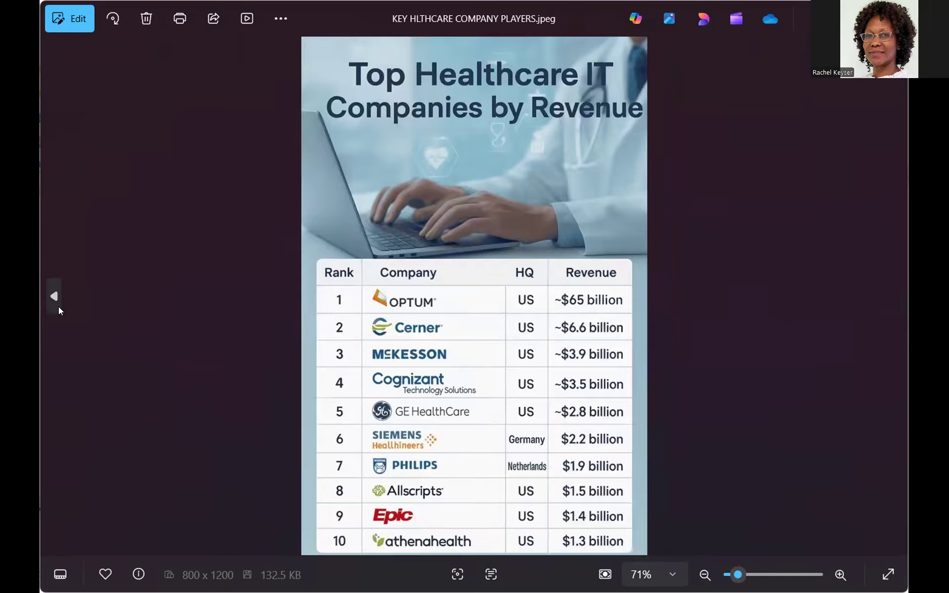
{"action": "left_click", "coordinate": [53, 299]}
{"action": "left_click", "coordinate": [53, 300]}
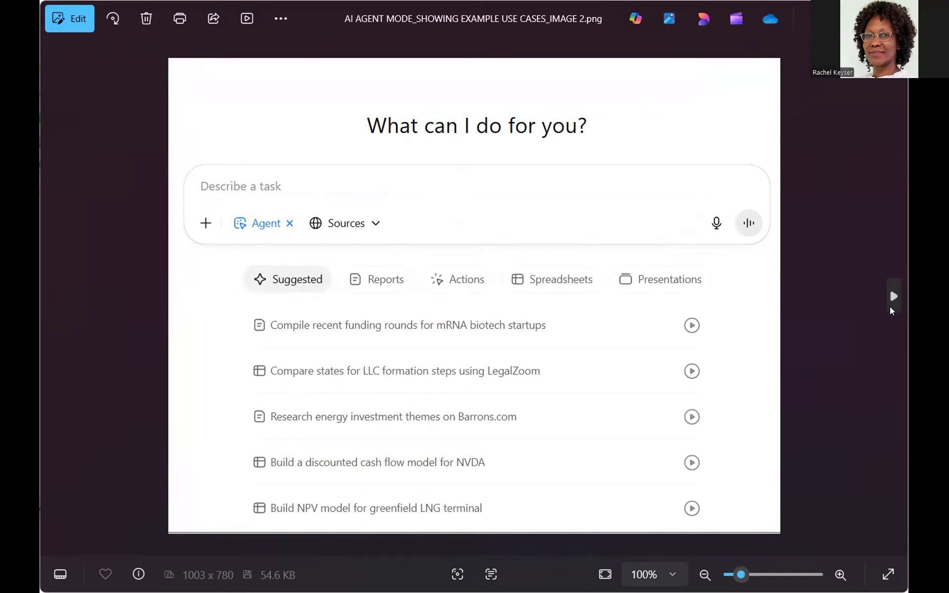
Step: View the agent mode images showing presentation use cases and the source connectors
{"action": "left_click", "coordinate": [893, 296]}
{"action": "left_click", "coordinate": [53, 295]}
{"action": "left_click", "coordinate": [52, 295]}
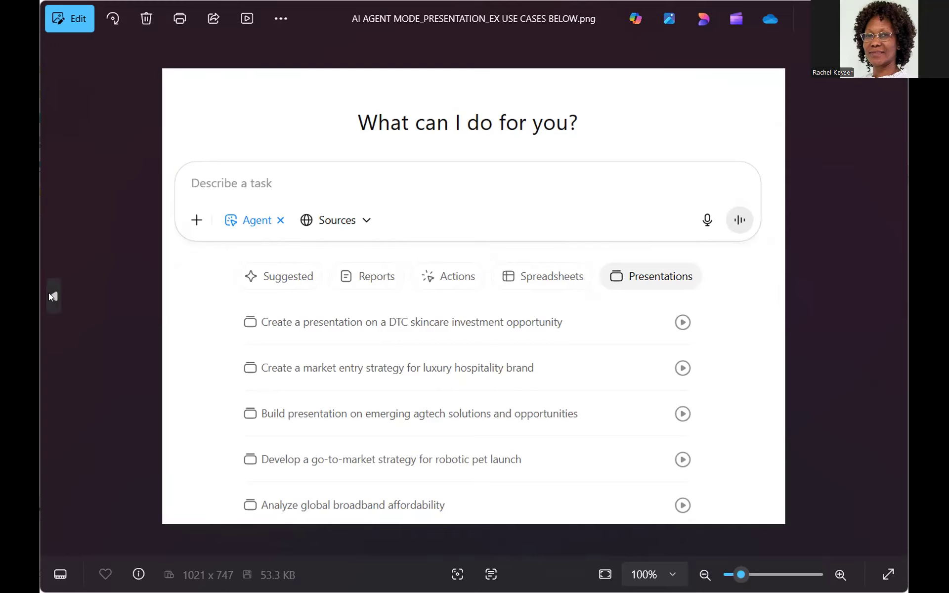
{"action": "left_click", "coordinate": [52, 296]}
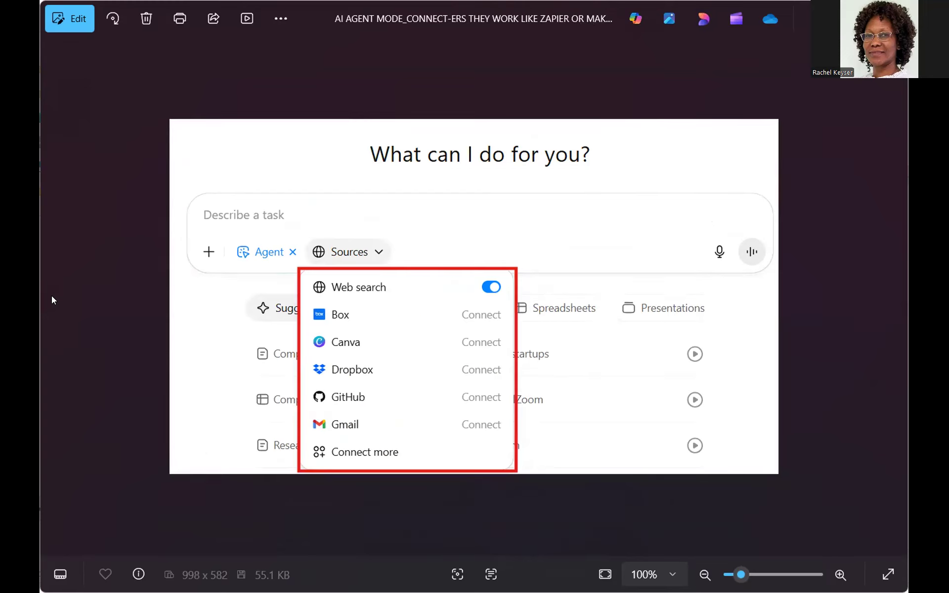